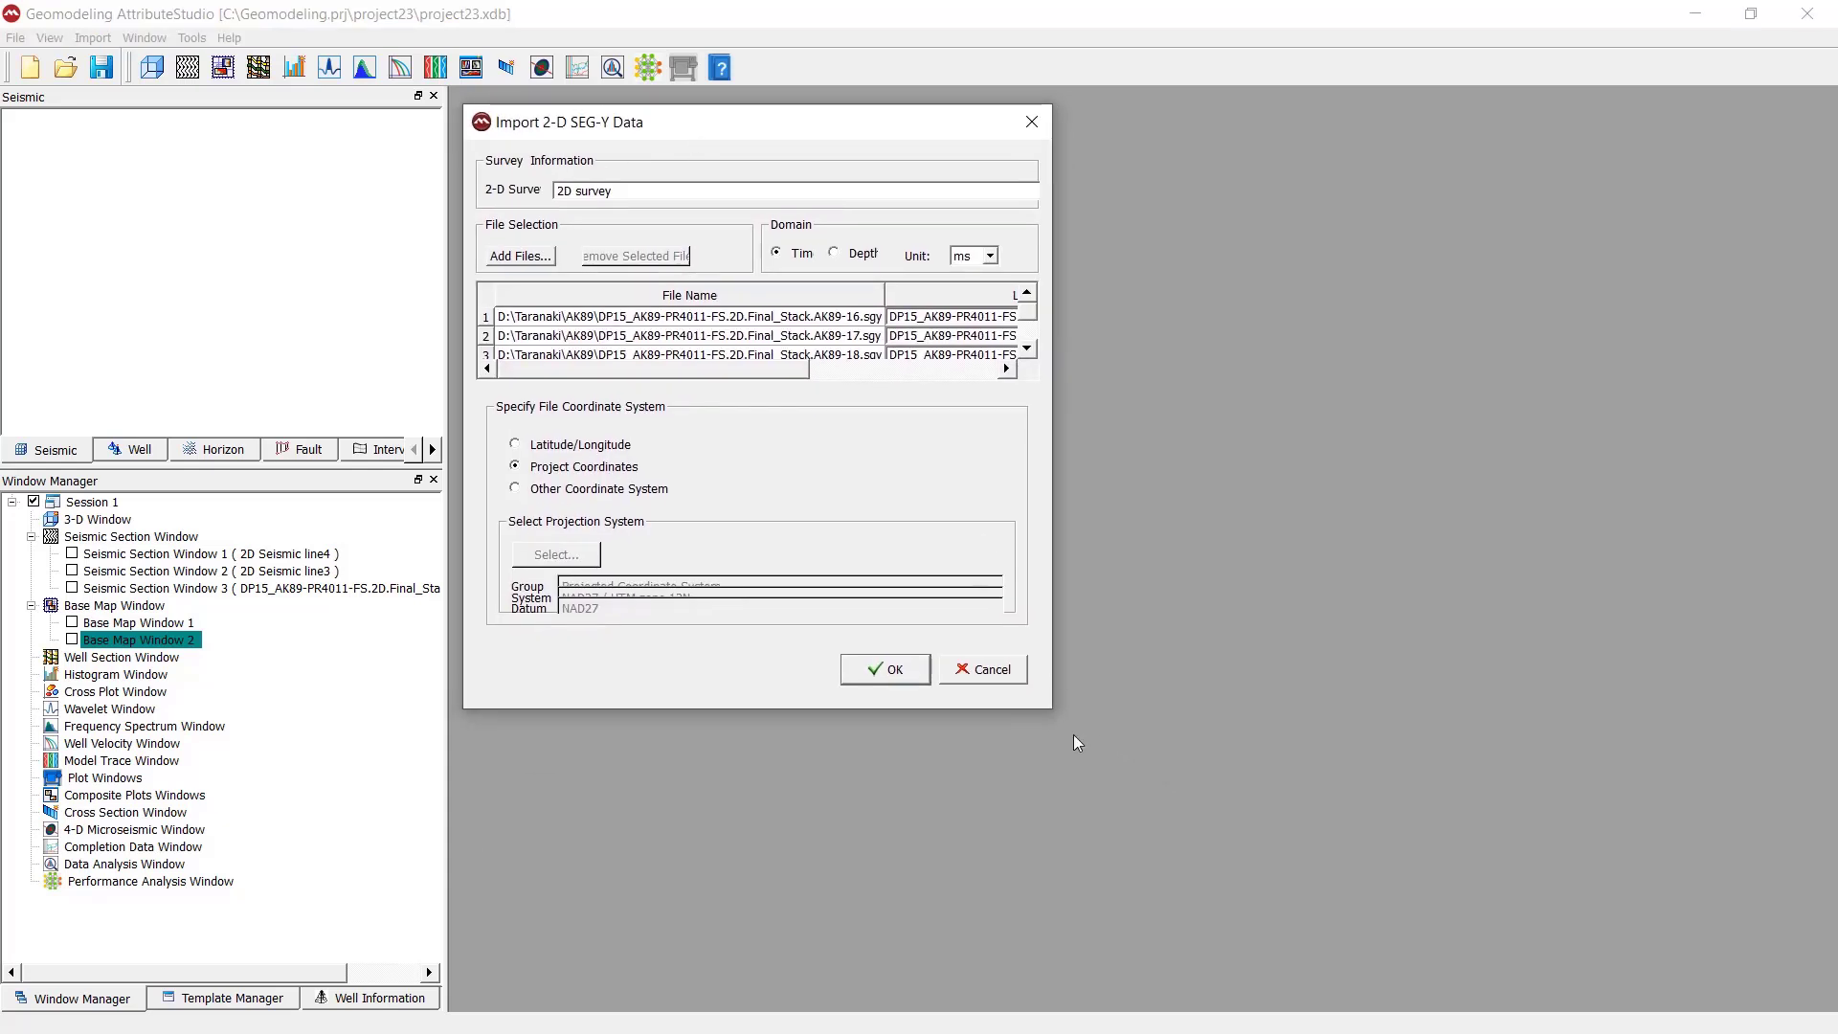
Step: Enlarge the Import 2-D SEG-Y Data dialog and review the added files with their line names
drag(1050, 711, 1574, 962)
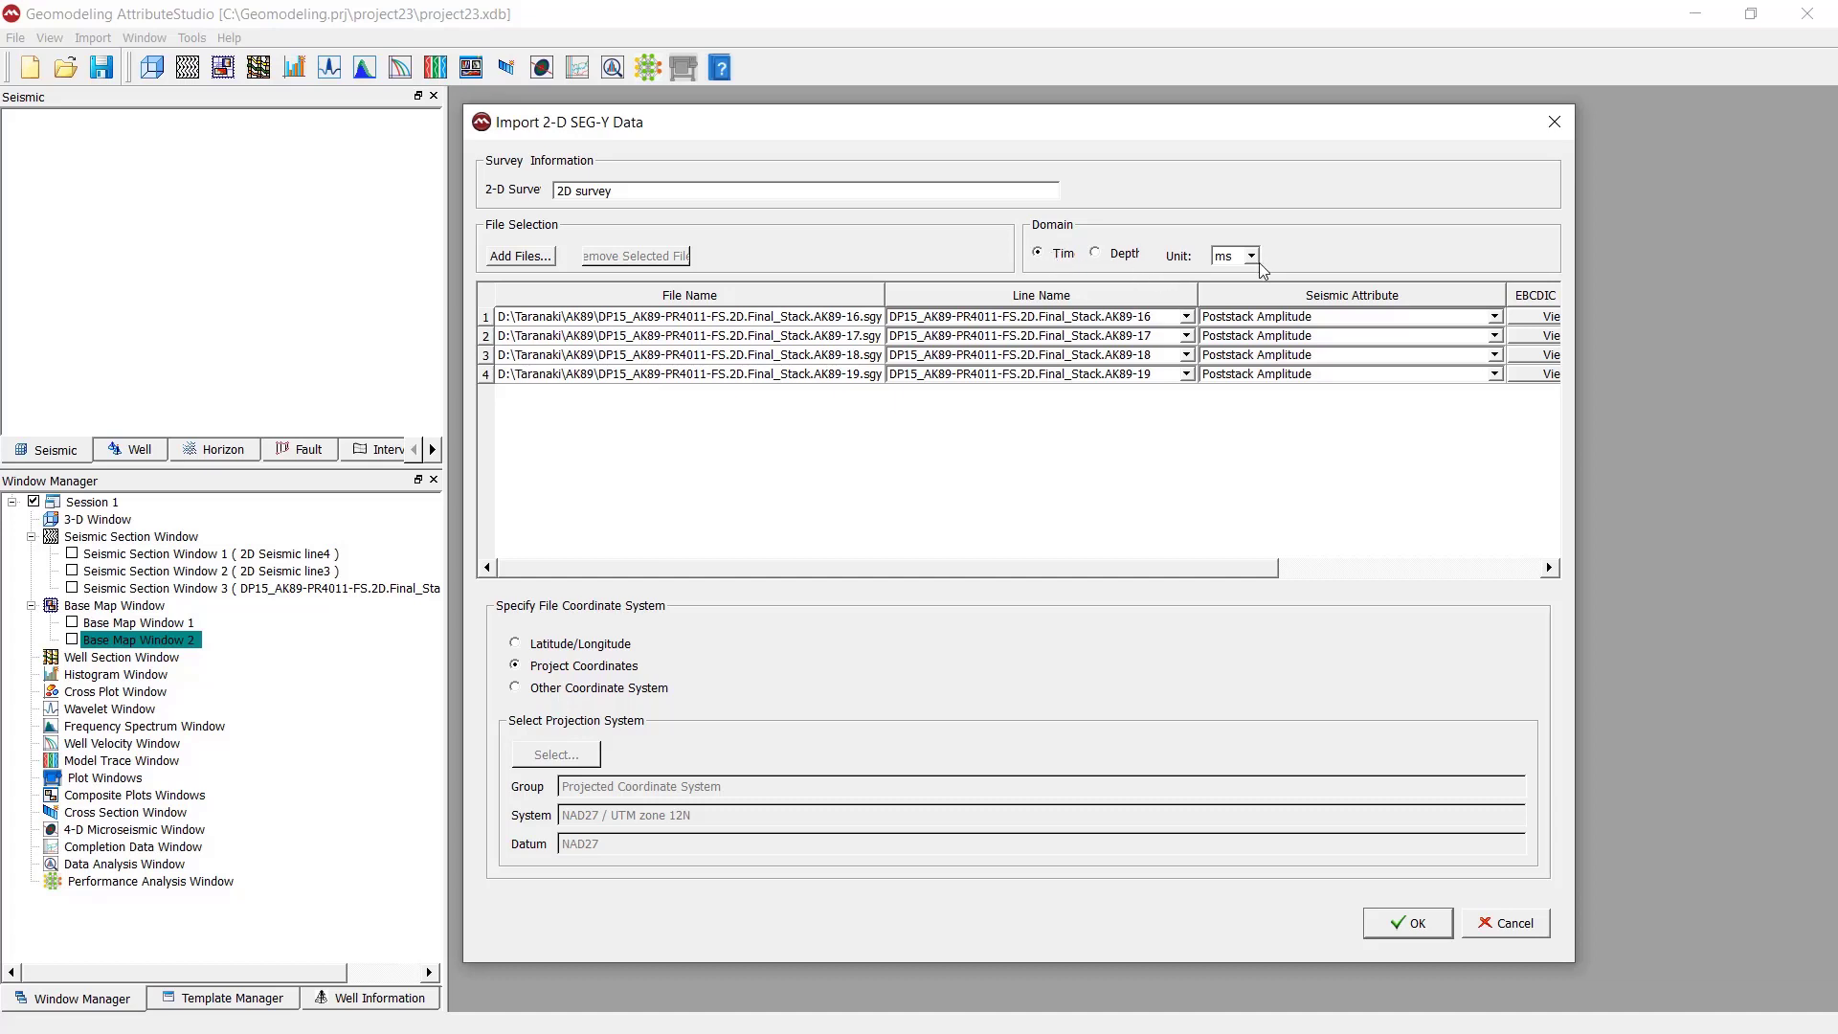
click(536, 319)
click(555, 339)
click(565, 356)
click(571, 368)
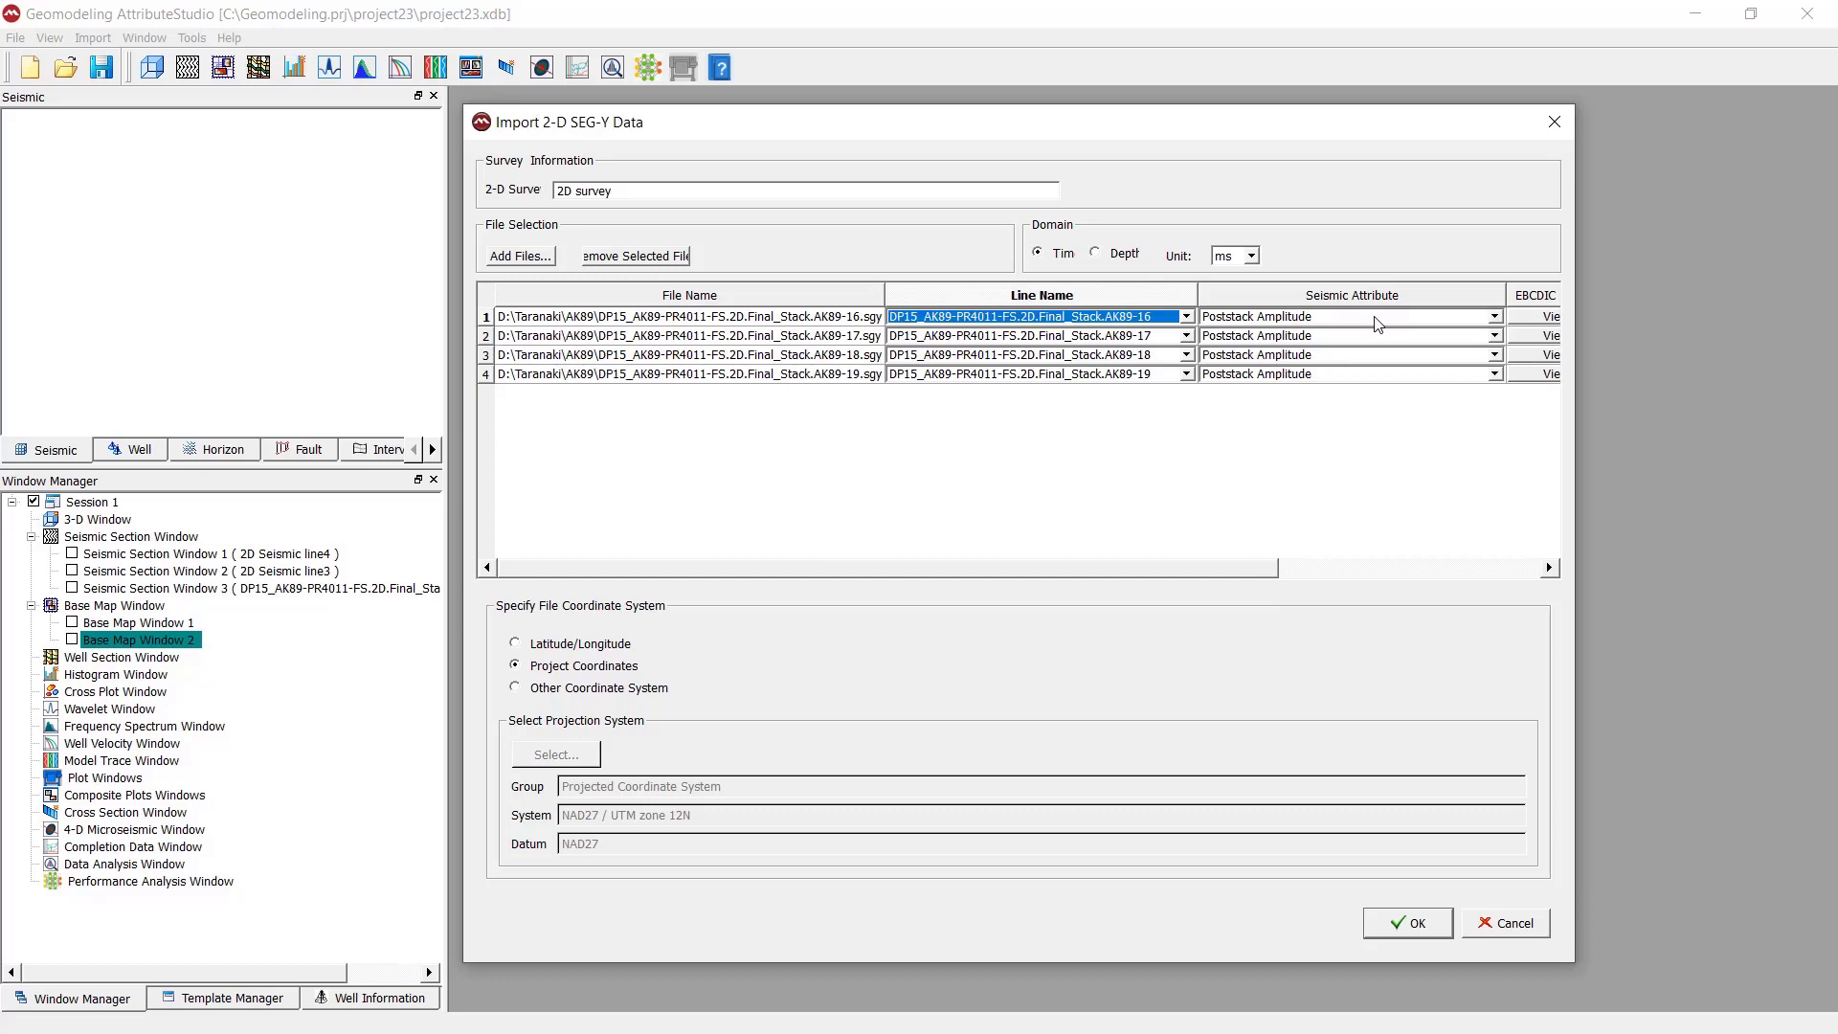
Step: Check the available seismic attribute choices for line AK89-16
drag(1258, 568, 1377, 575)
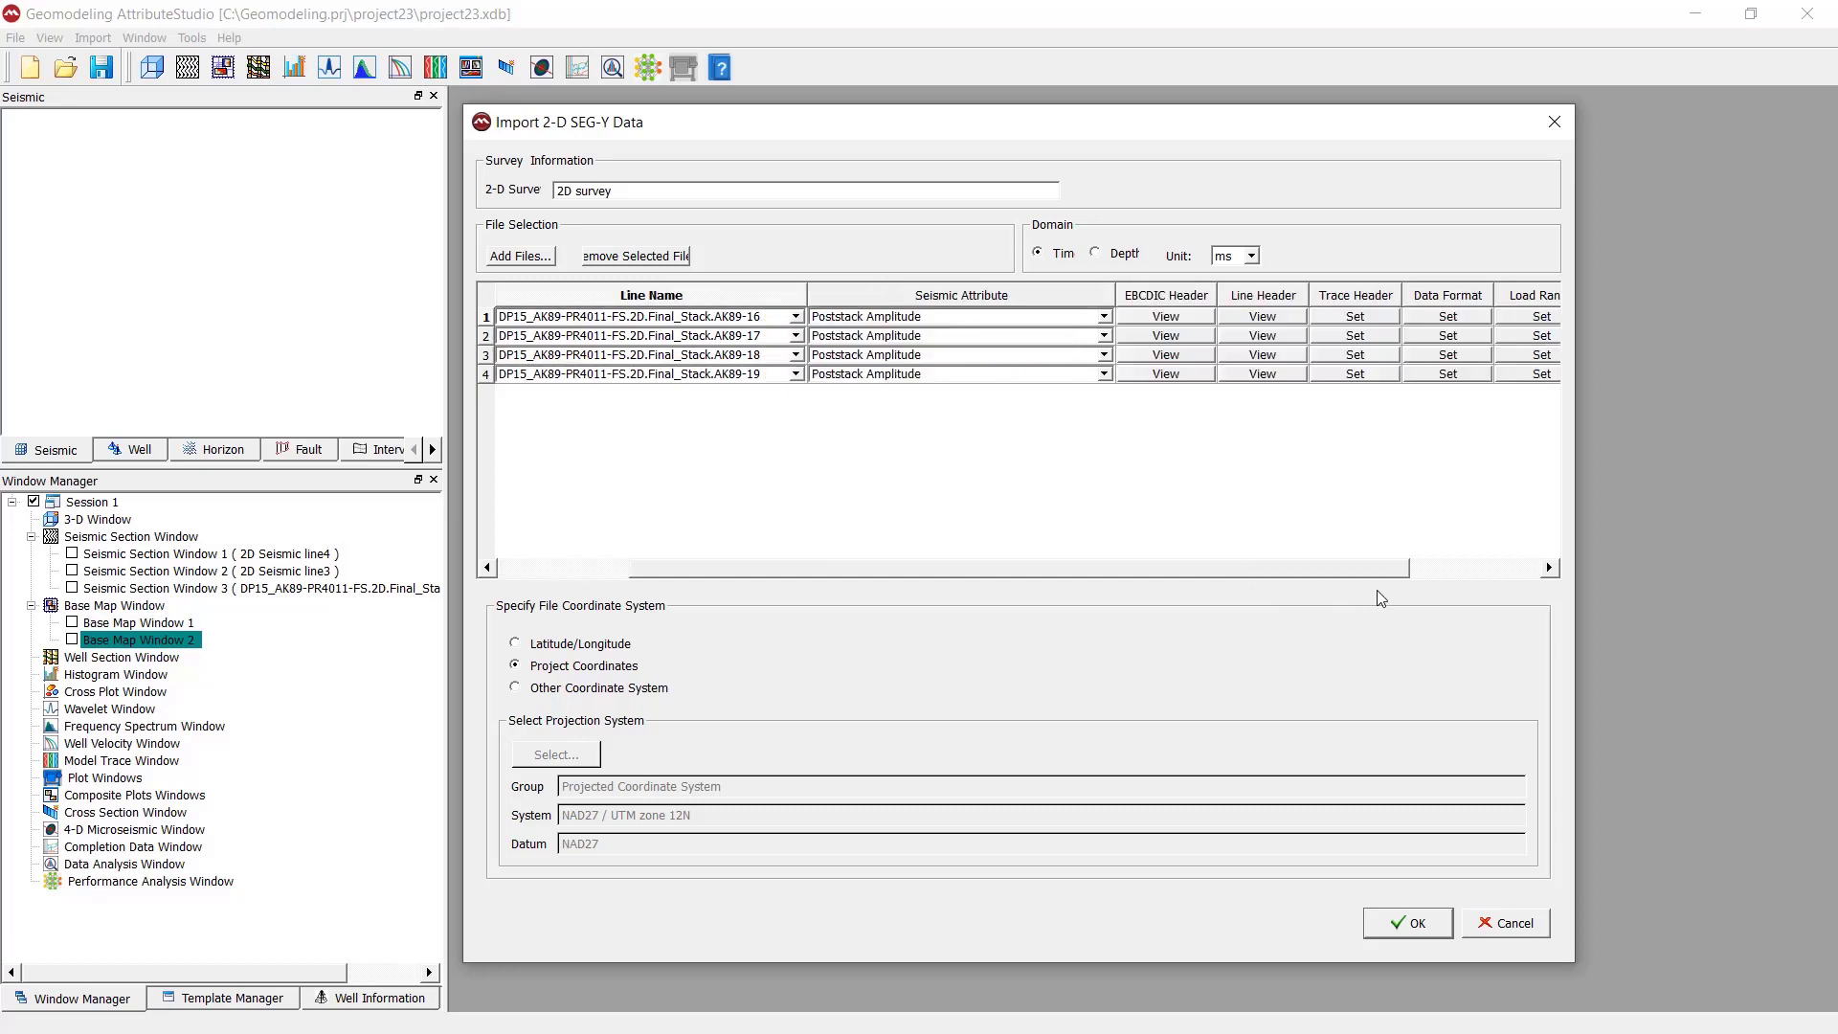
click(1106, 317)
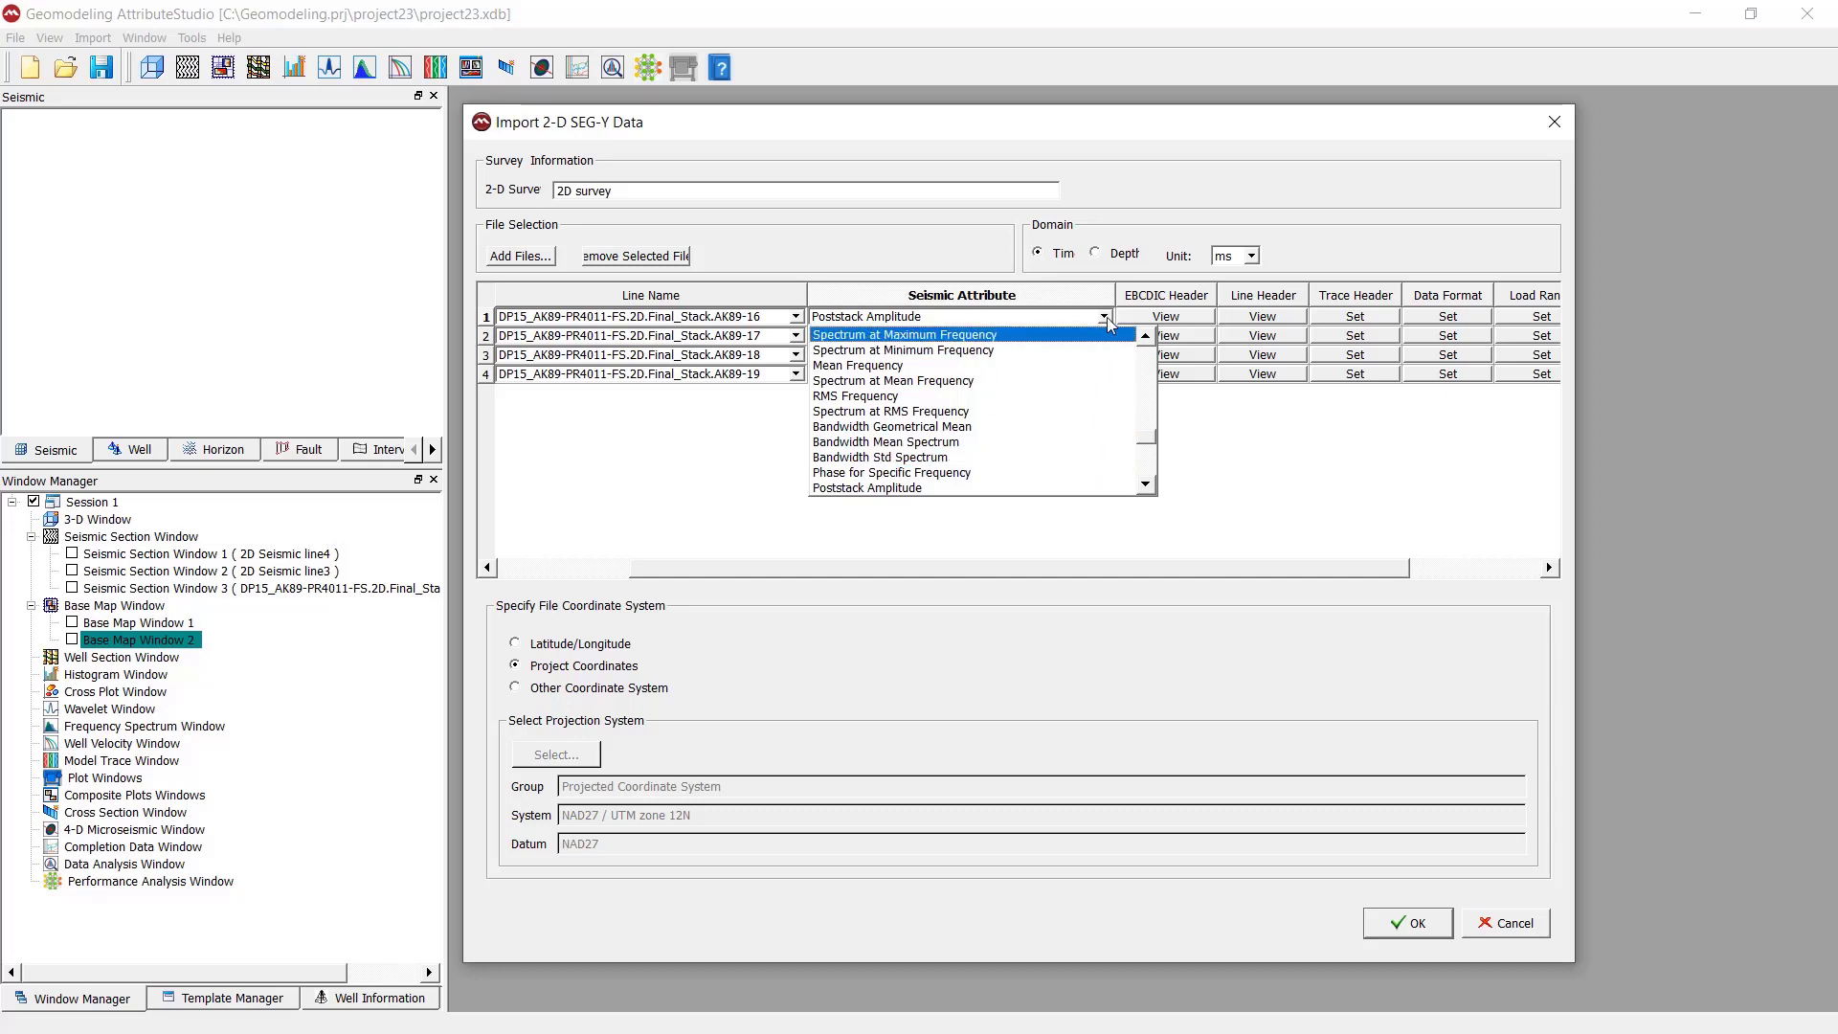
click(1106, 318)
Step: Read the EBCDIC header of line AK89-16 down to the trace header byte locations and projection, then close it
drag(1365, 569, 1487, 584)
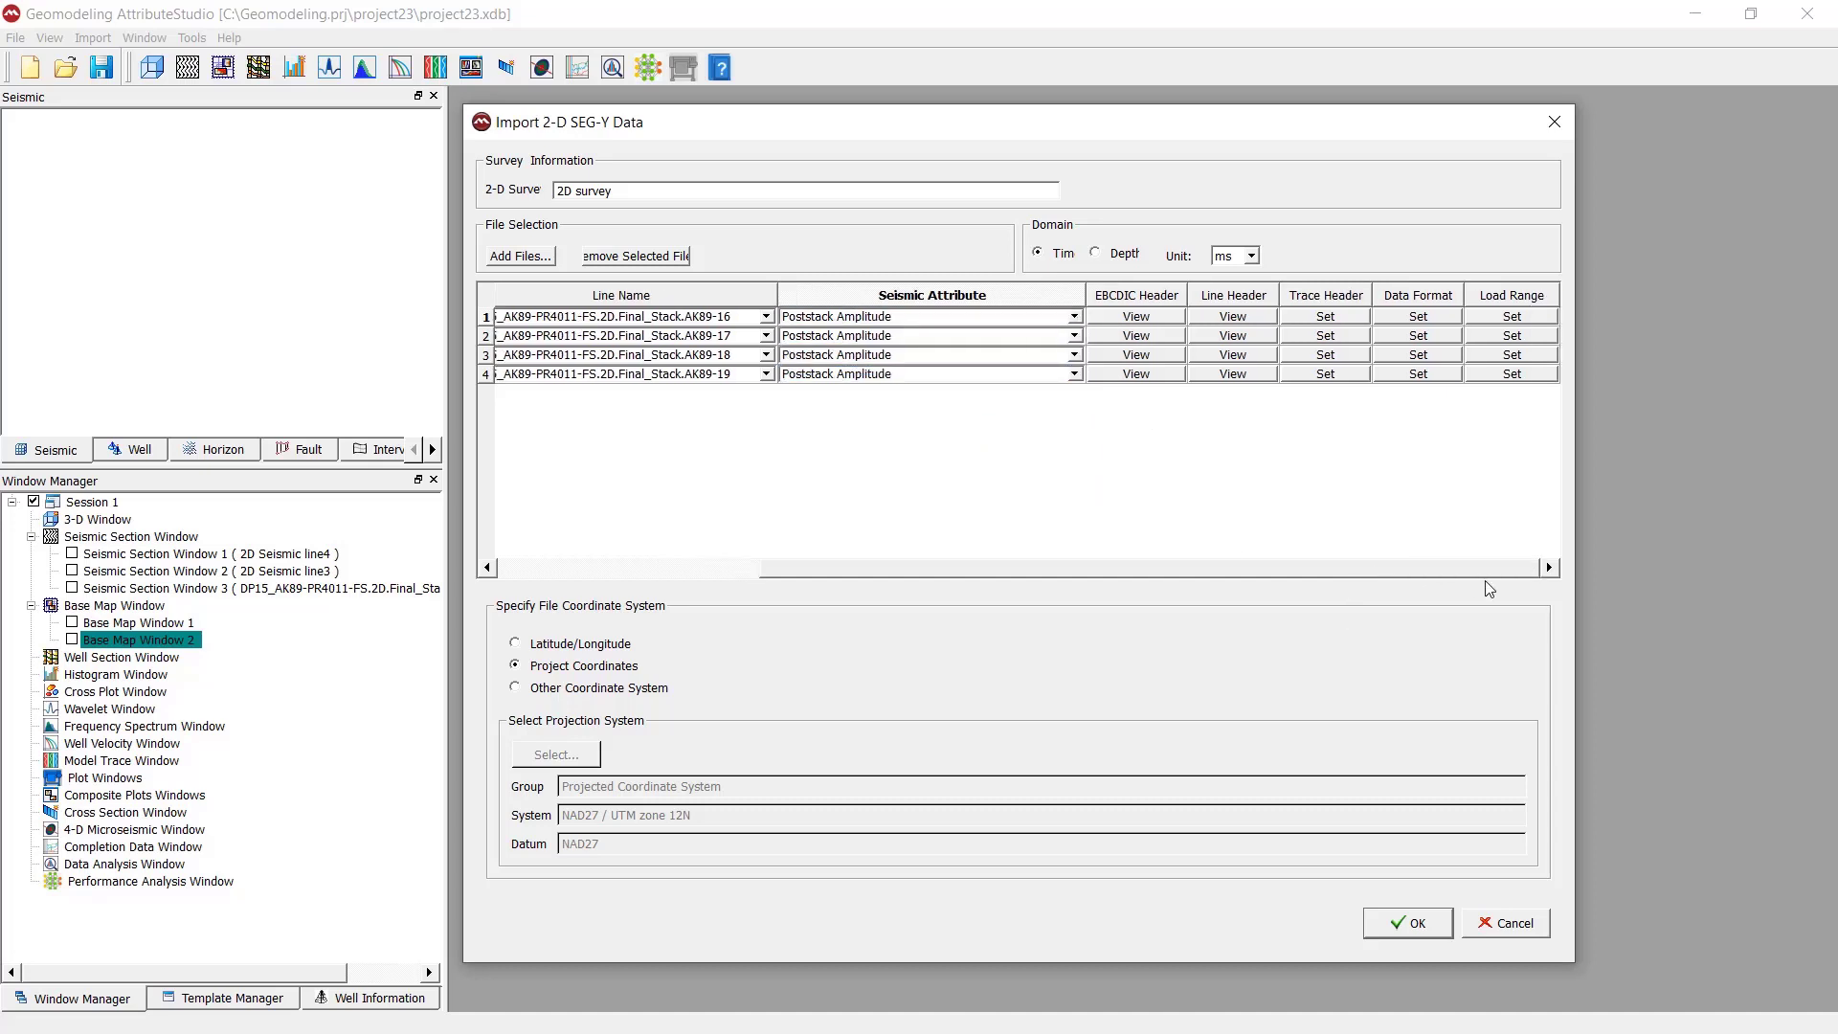
click(1155, 321)
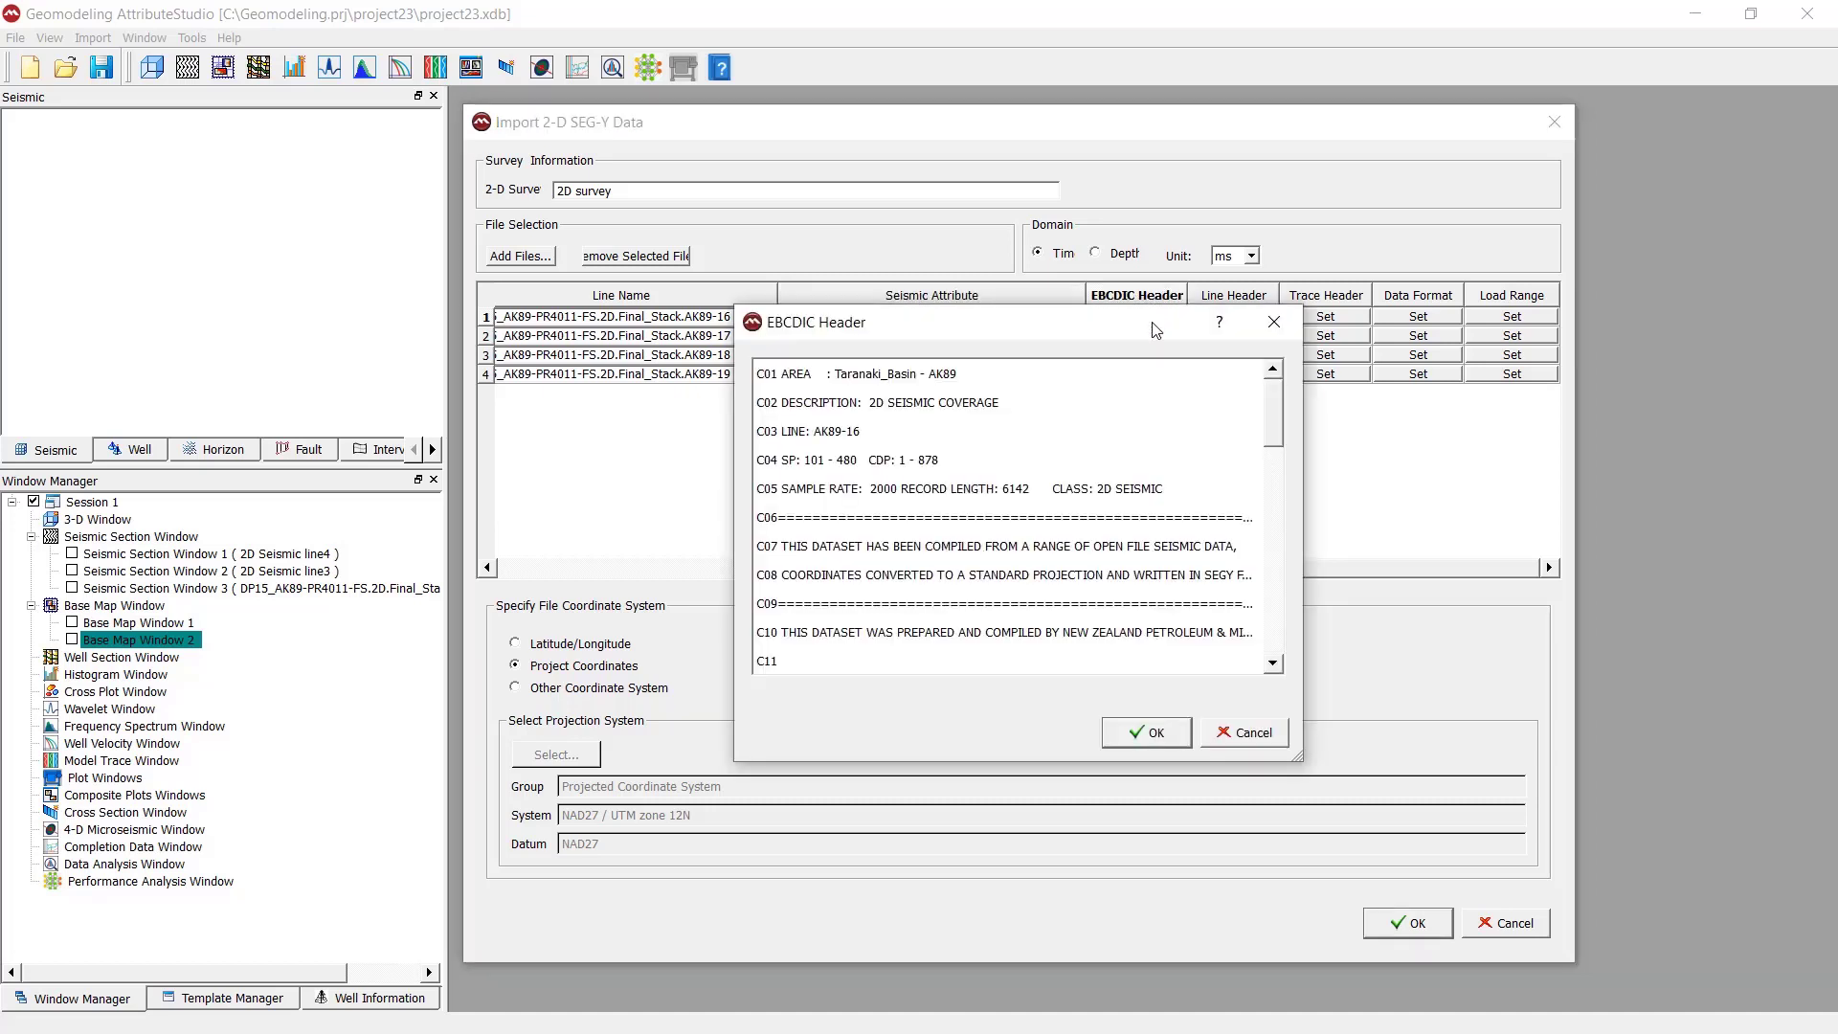
drag(1154, 326, 876, 230)
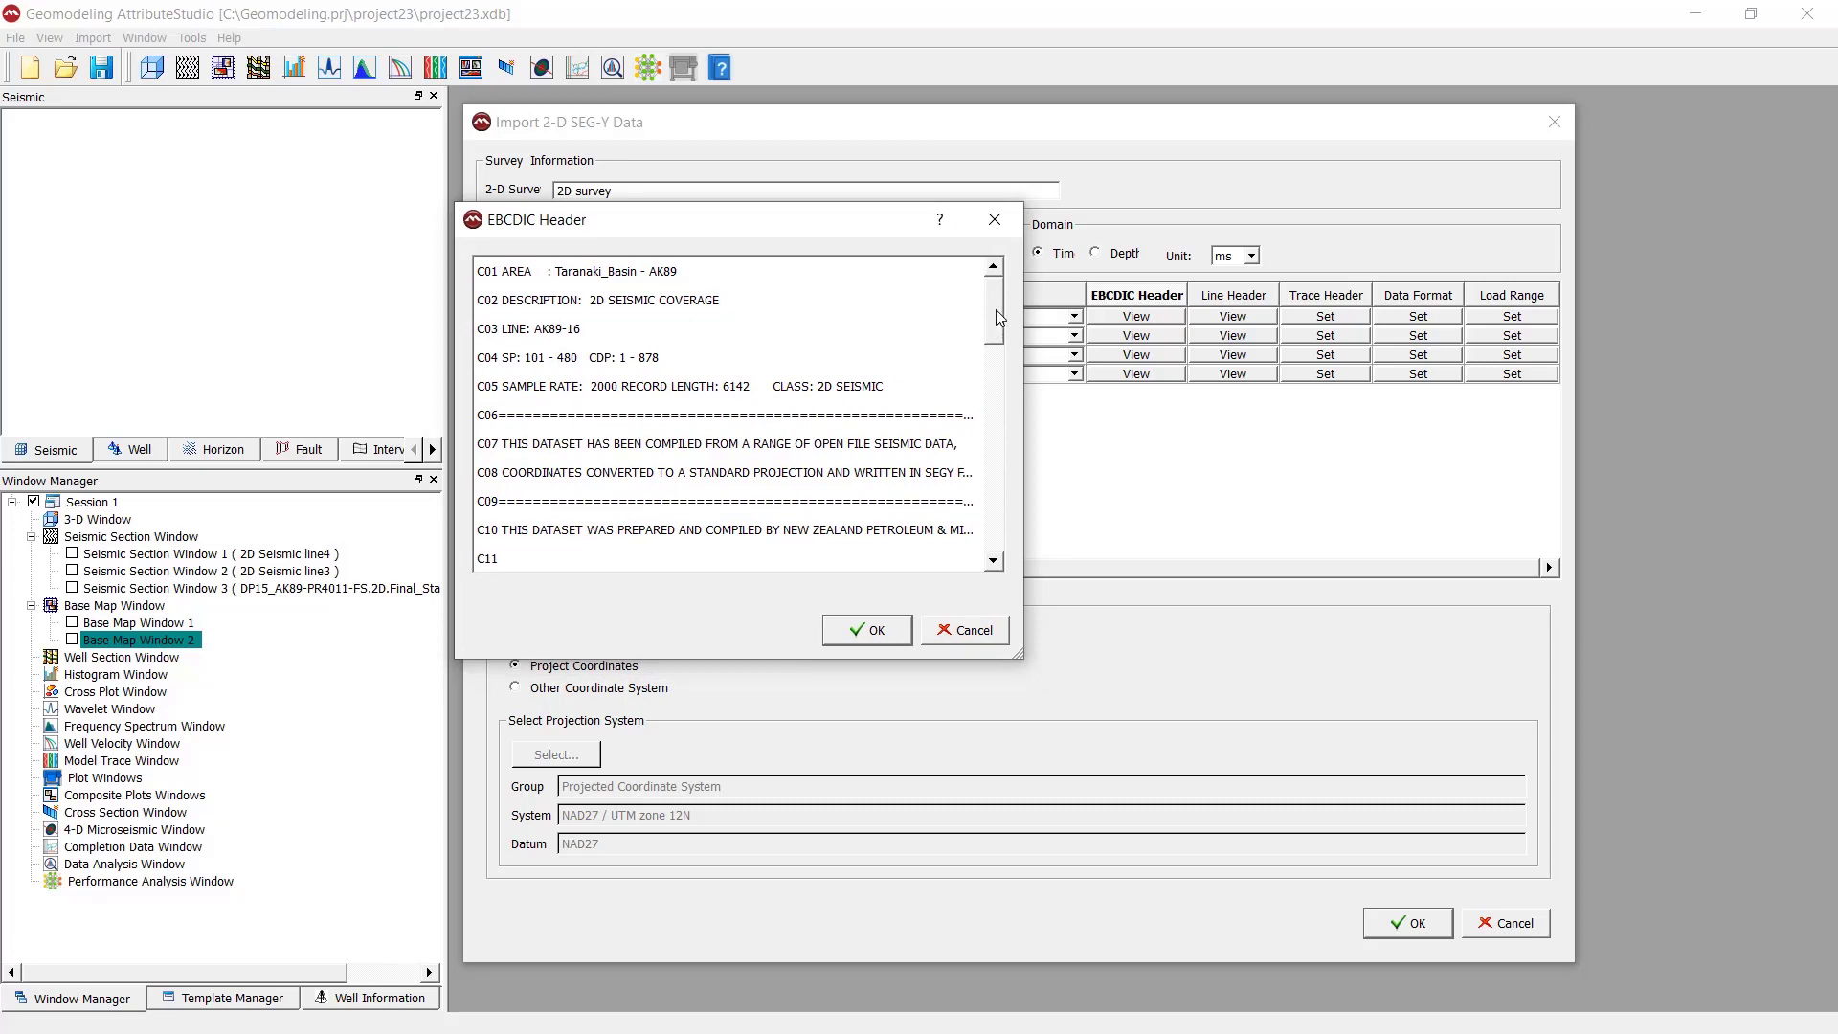
drag(996, 308, 1001, 404)
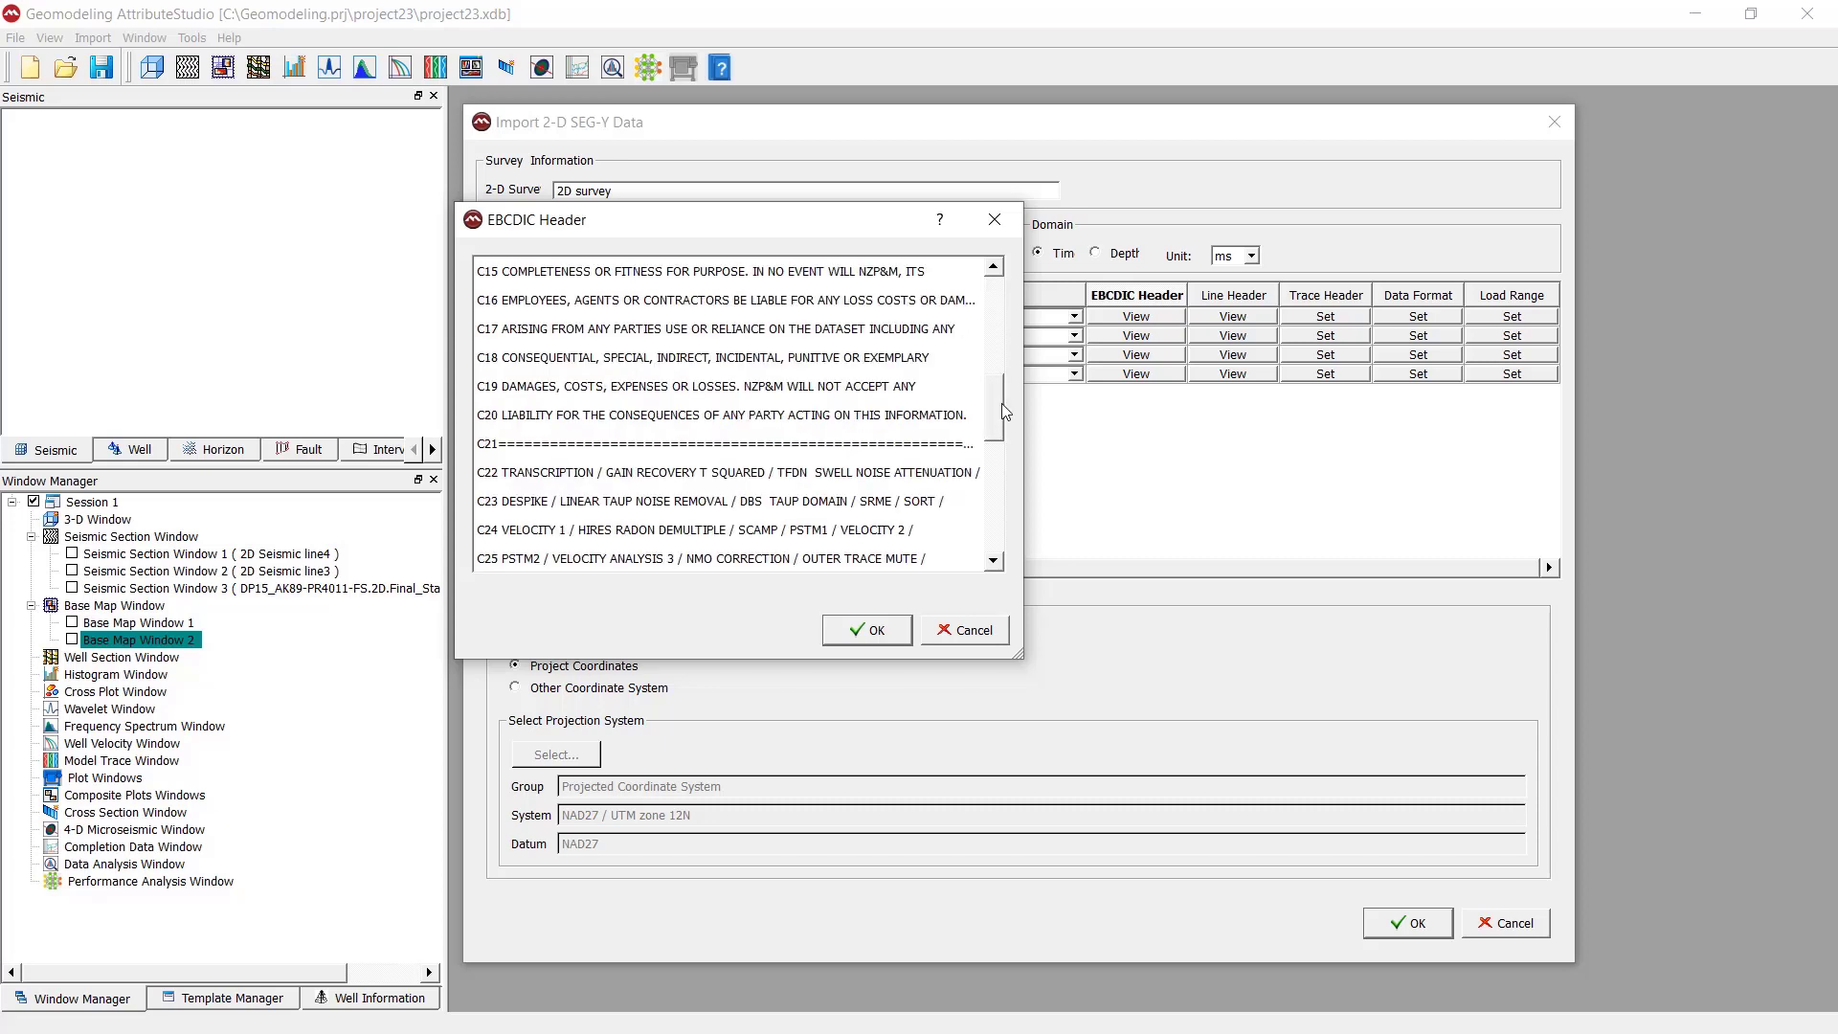
scroll(1002, 412, down, 5)
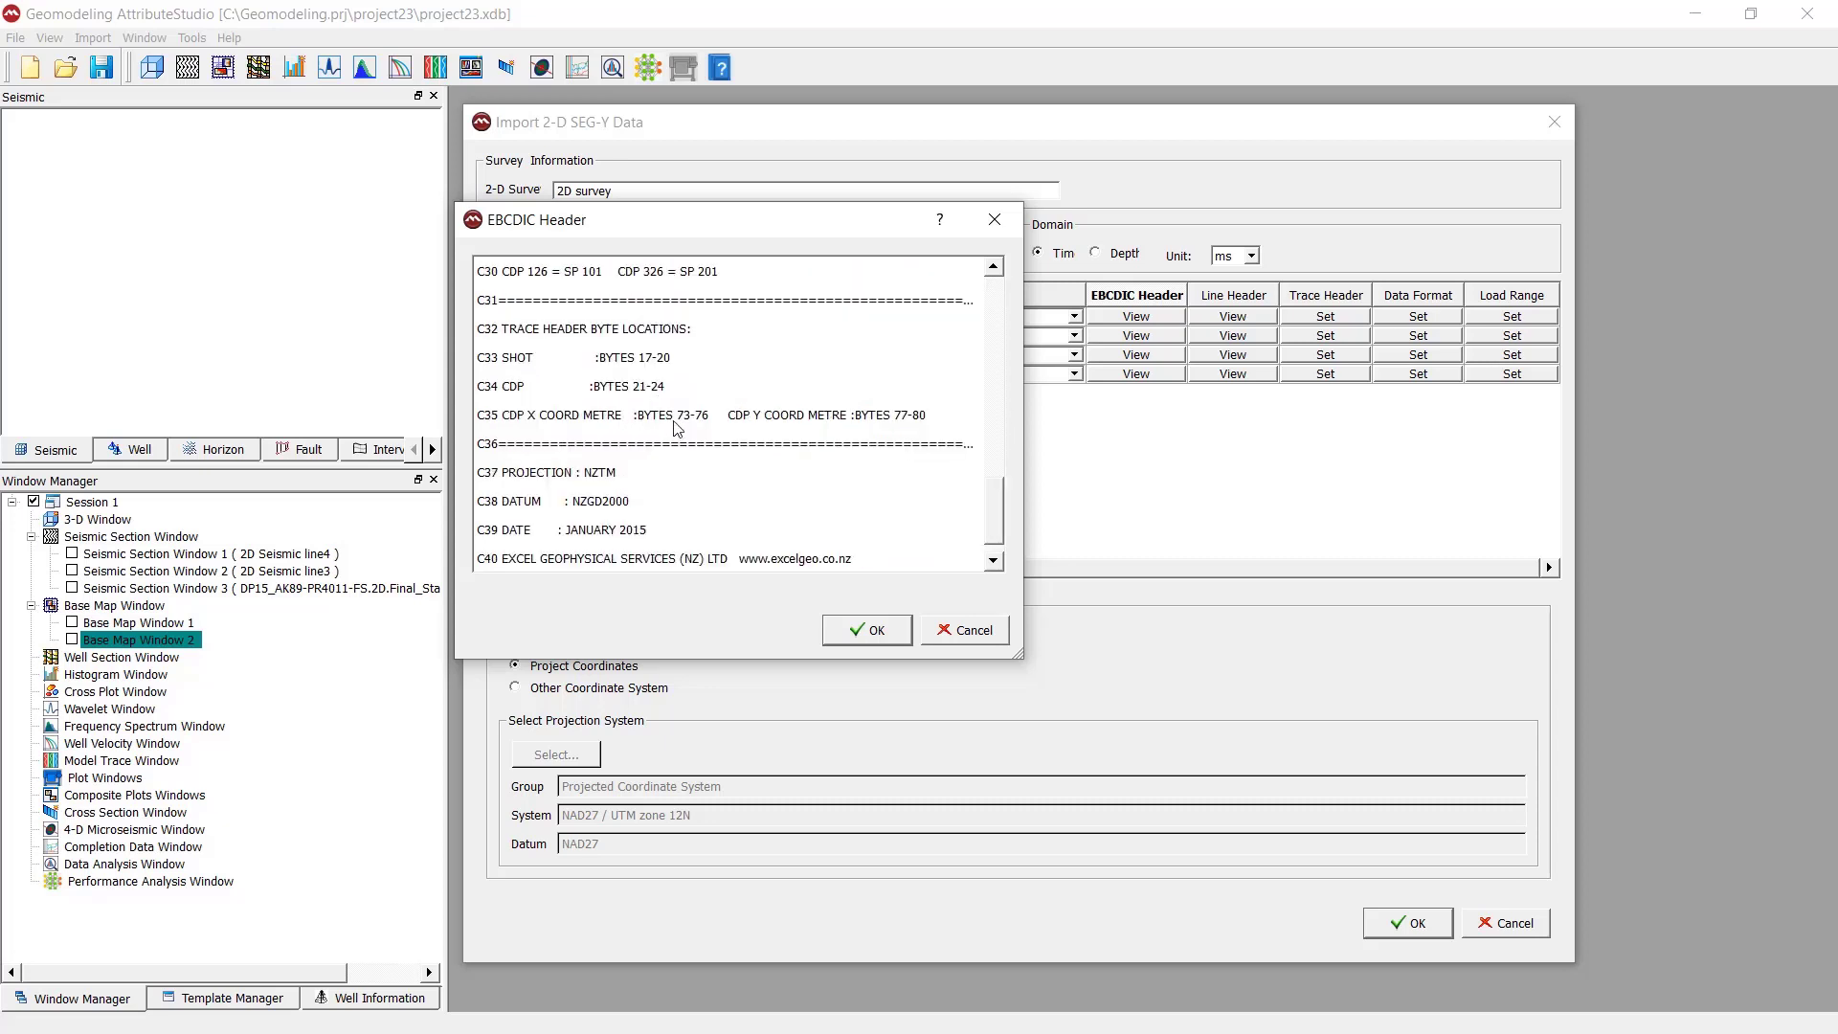
click(994, 562)
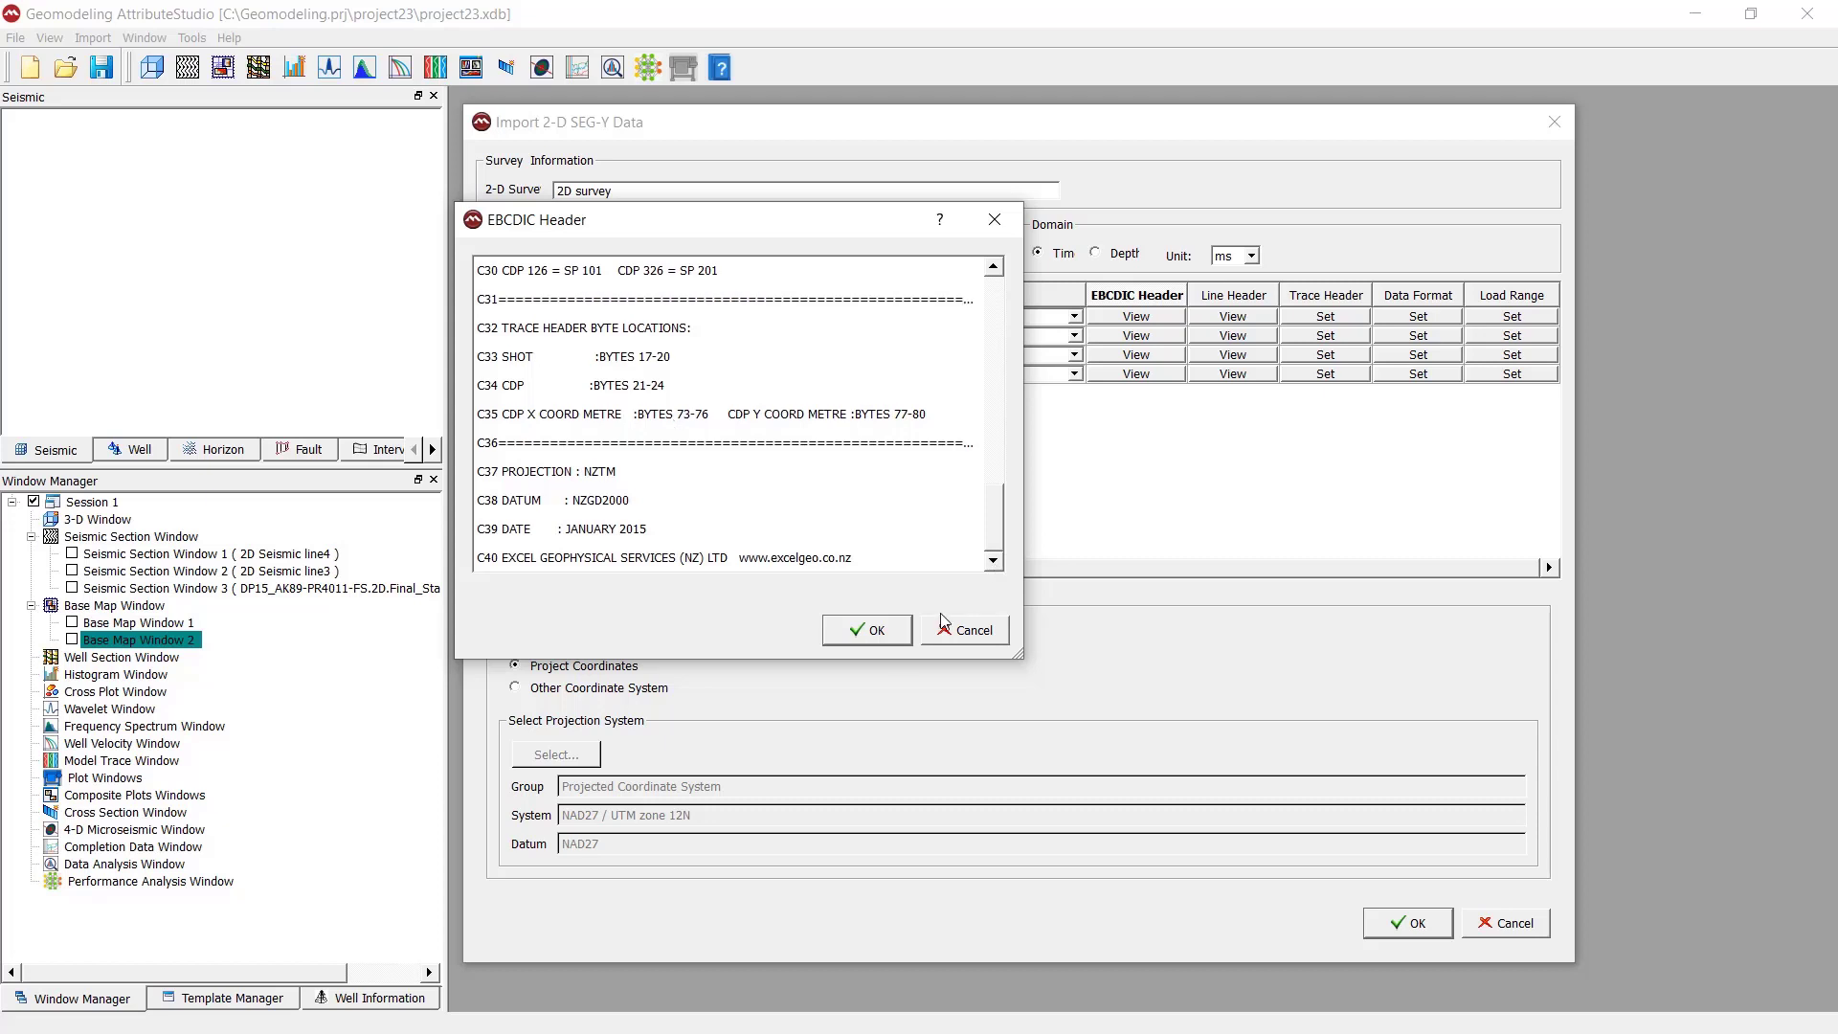
click(867, 630)
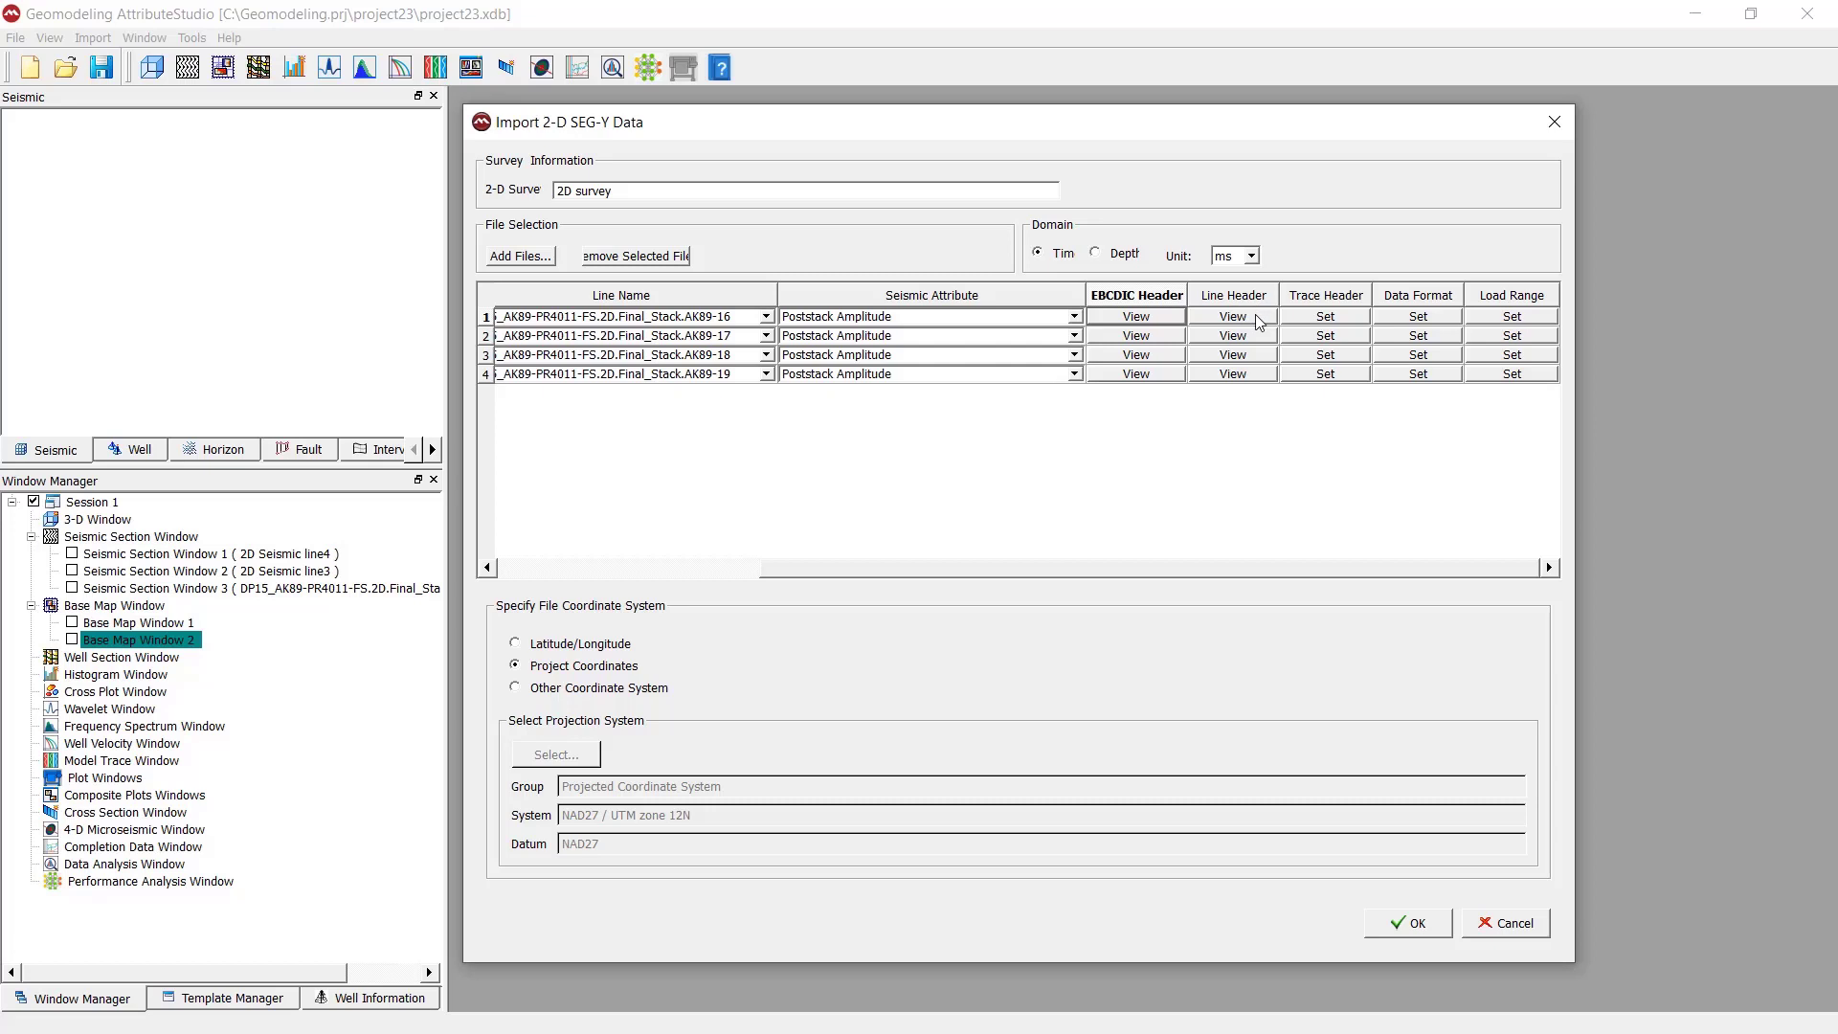
Step: Preview the line header values of line AK89-16 and close the preview
click(1233, 317)
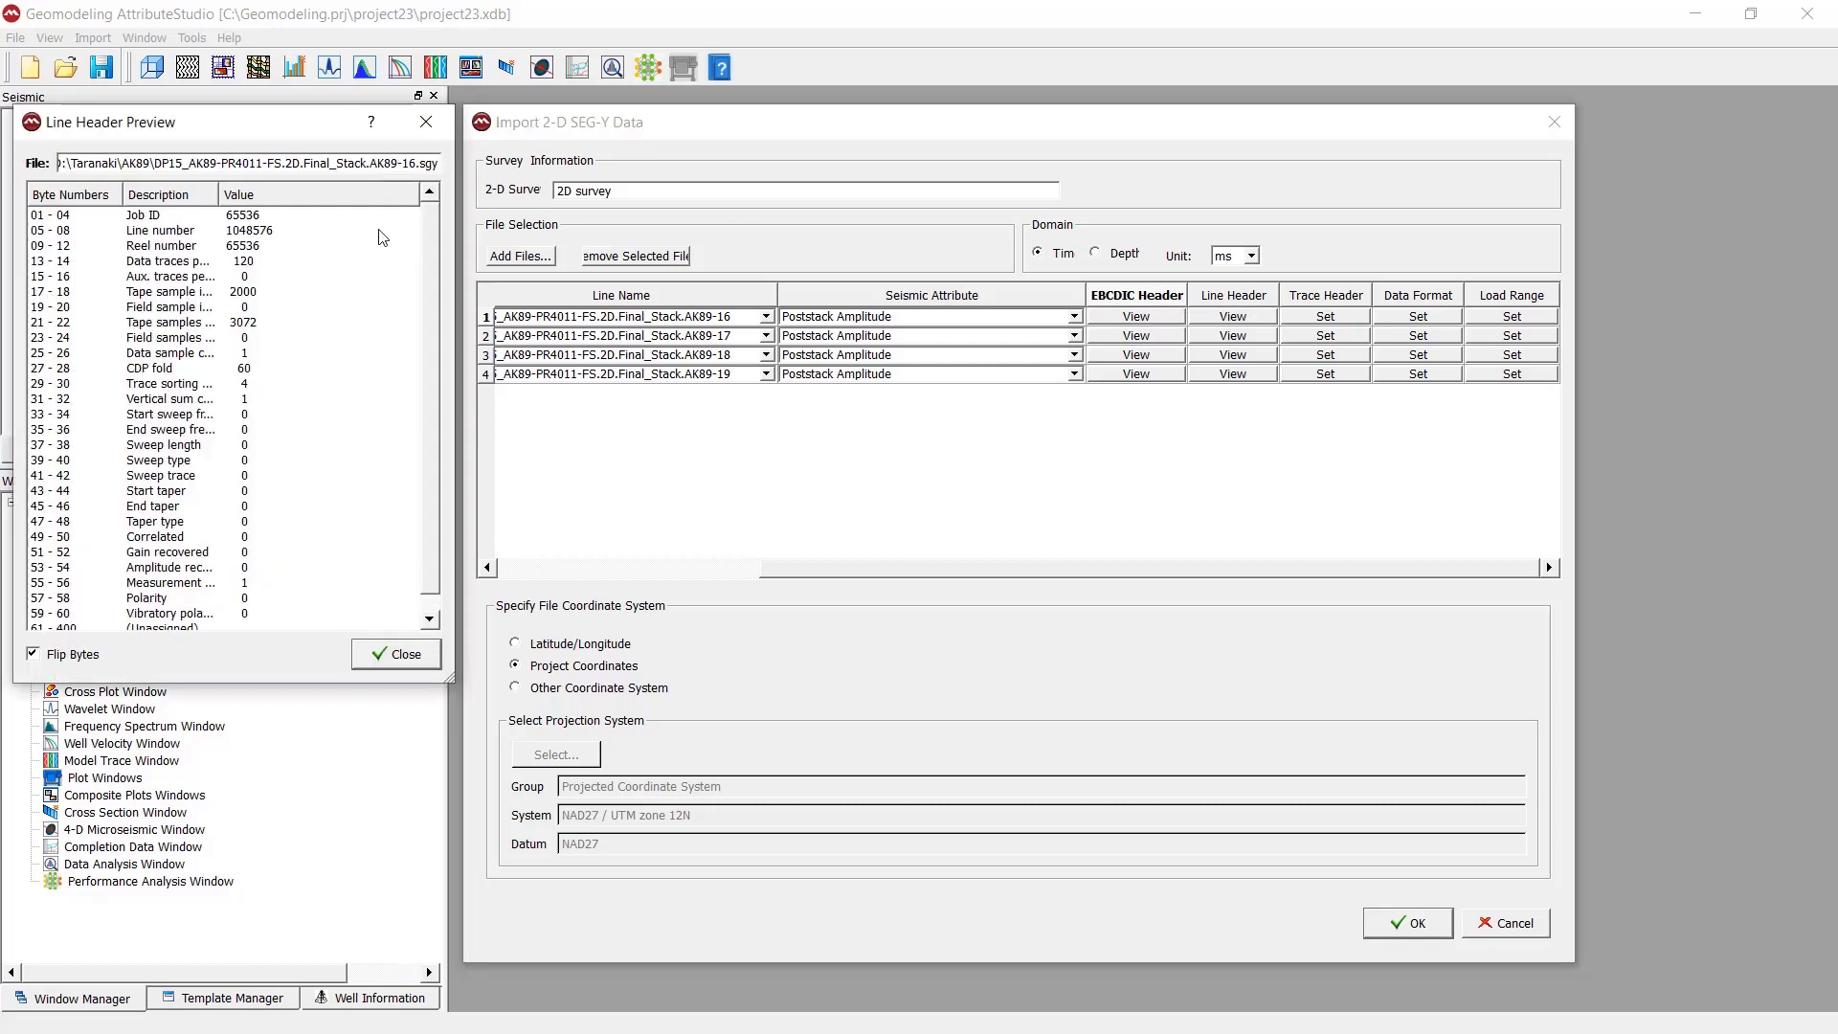
scroll(427, 230, down, 1)
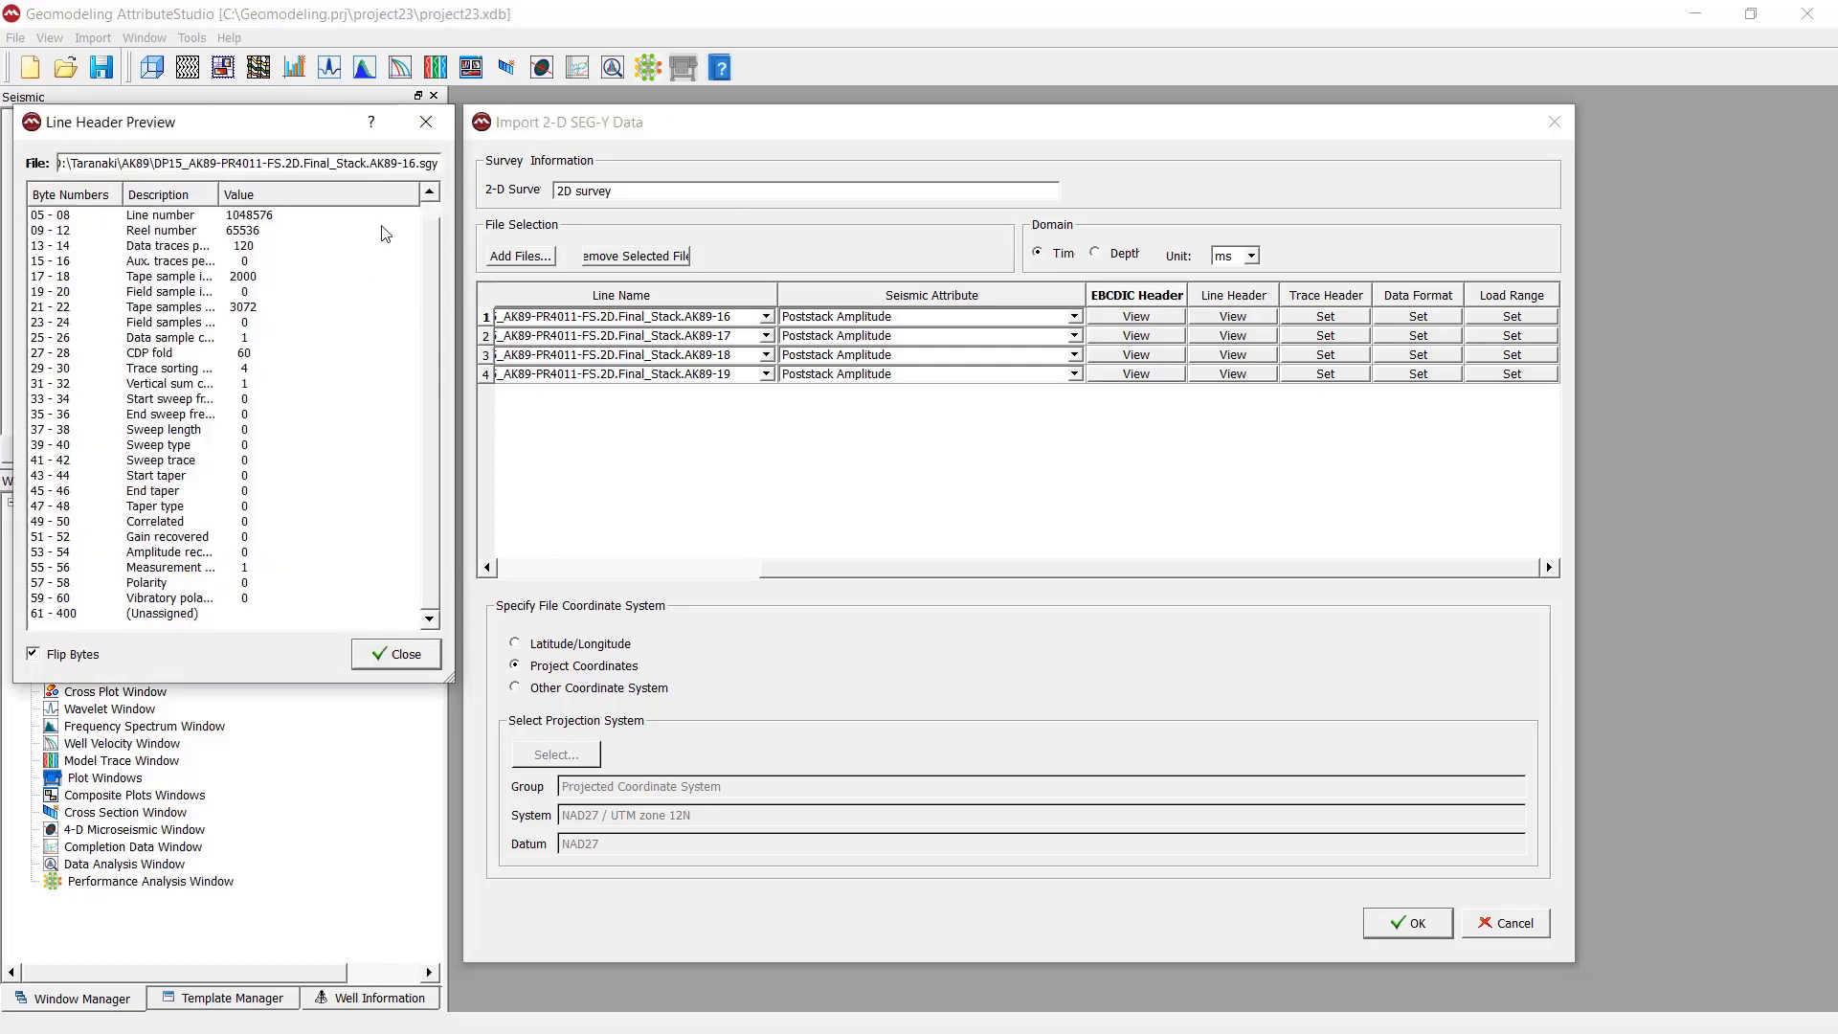
click(427, 123)
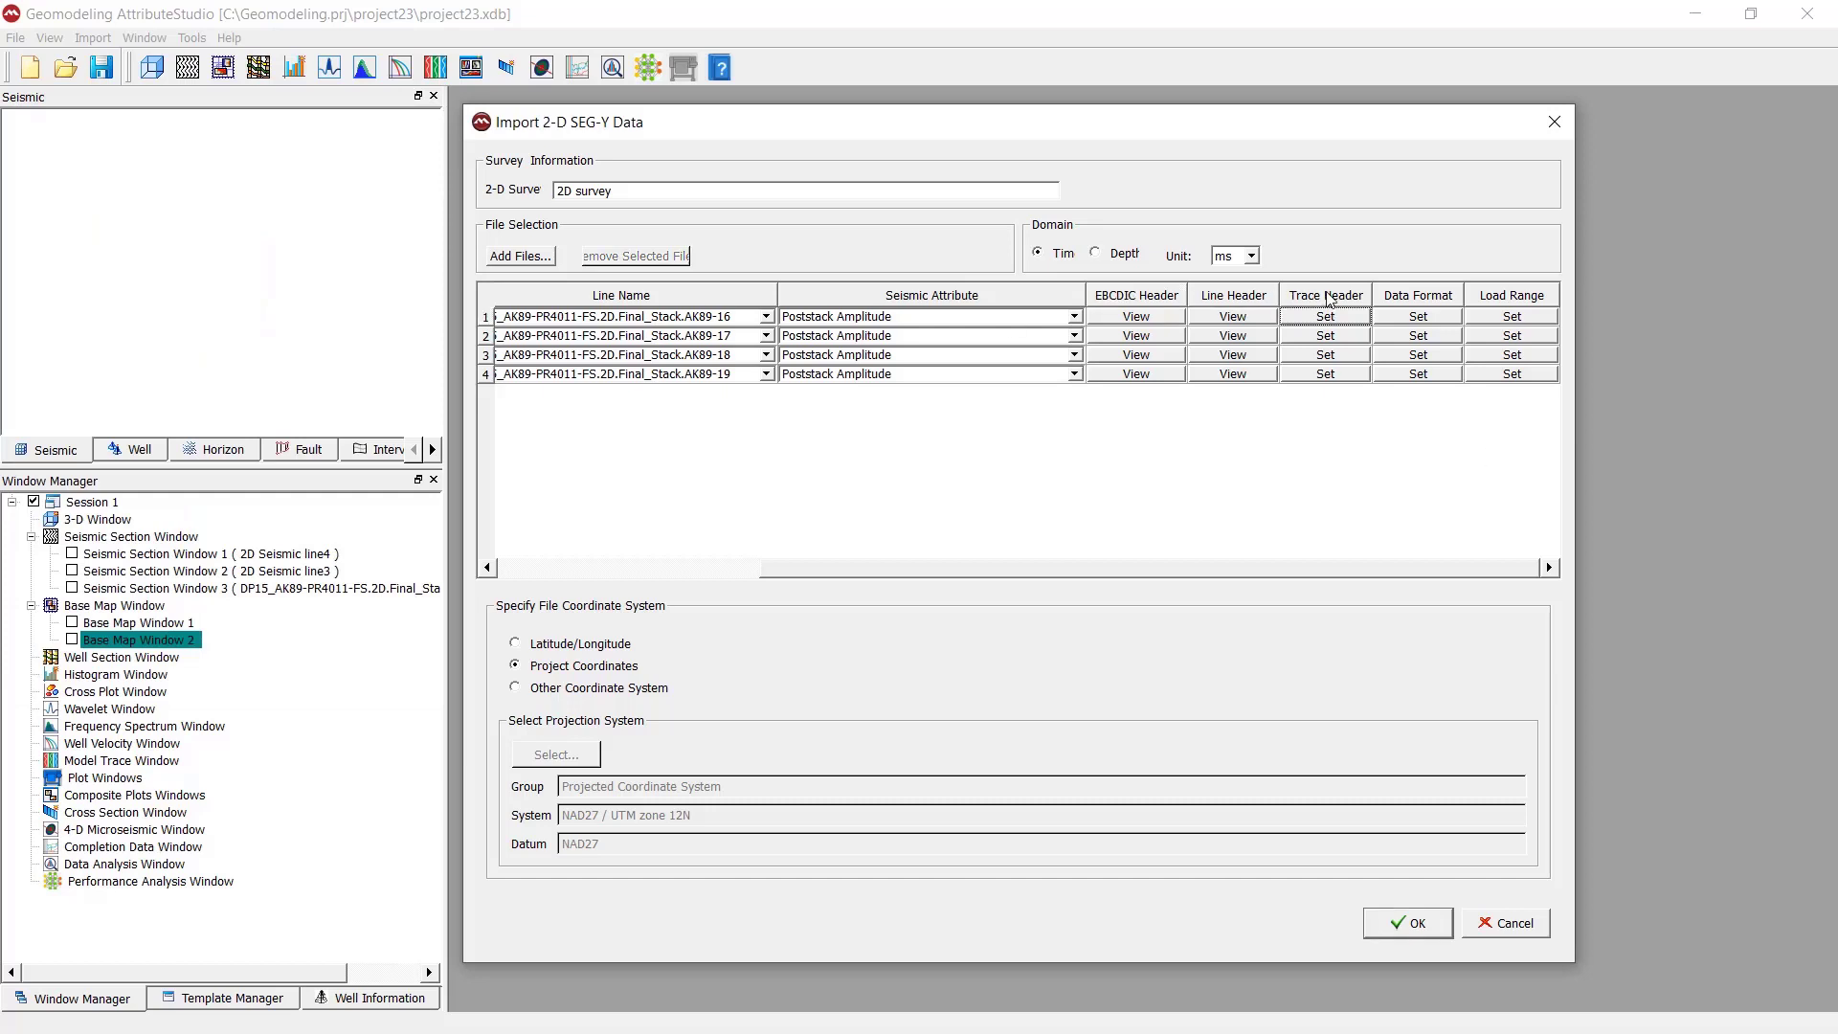
Step: Open the trace header dump for line AK89-16 and show the full header around the coordinate bytes
click(1340, 318)
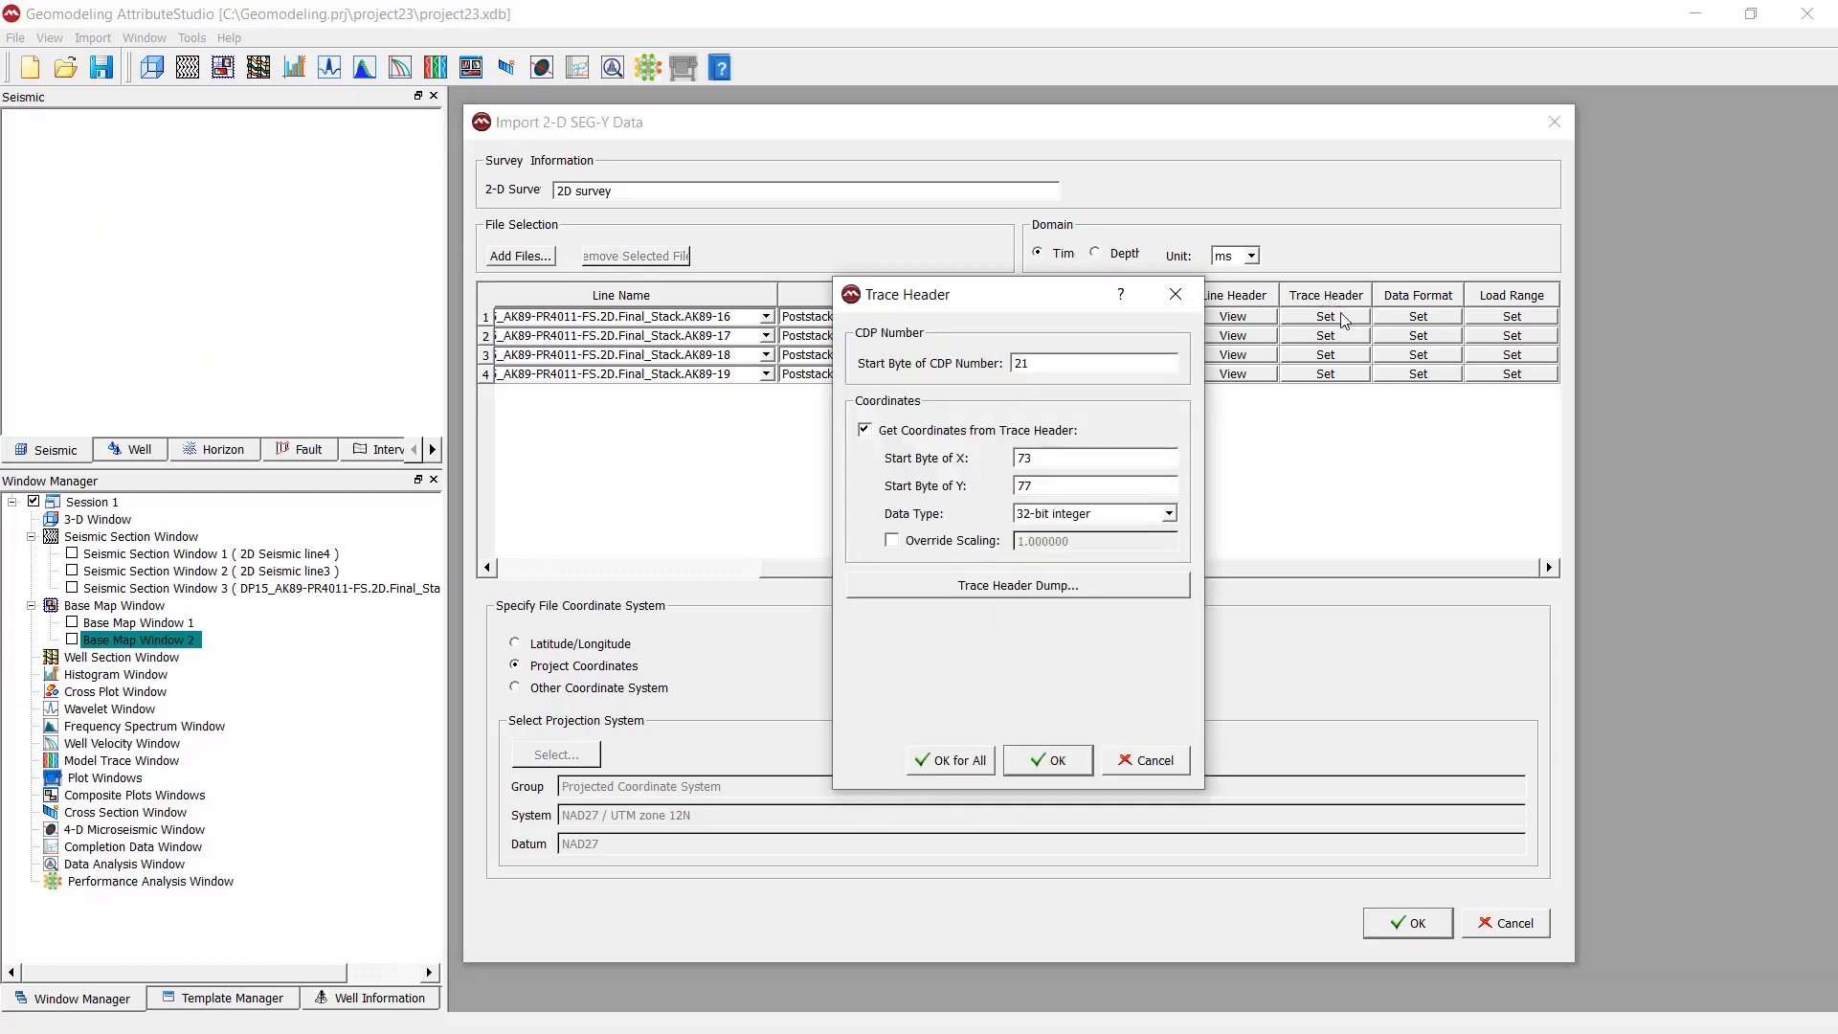
drag(939, 304, 729, 255)
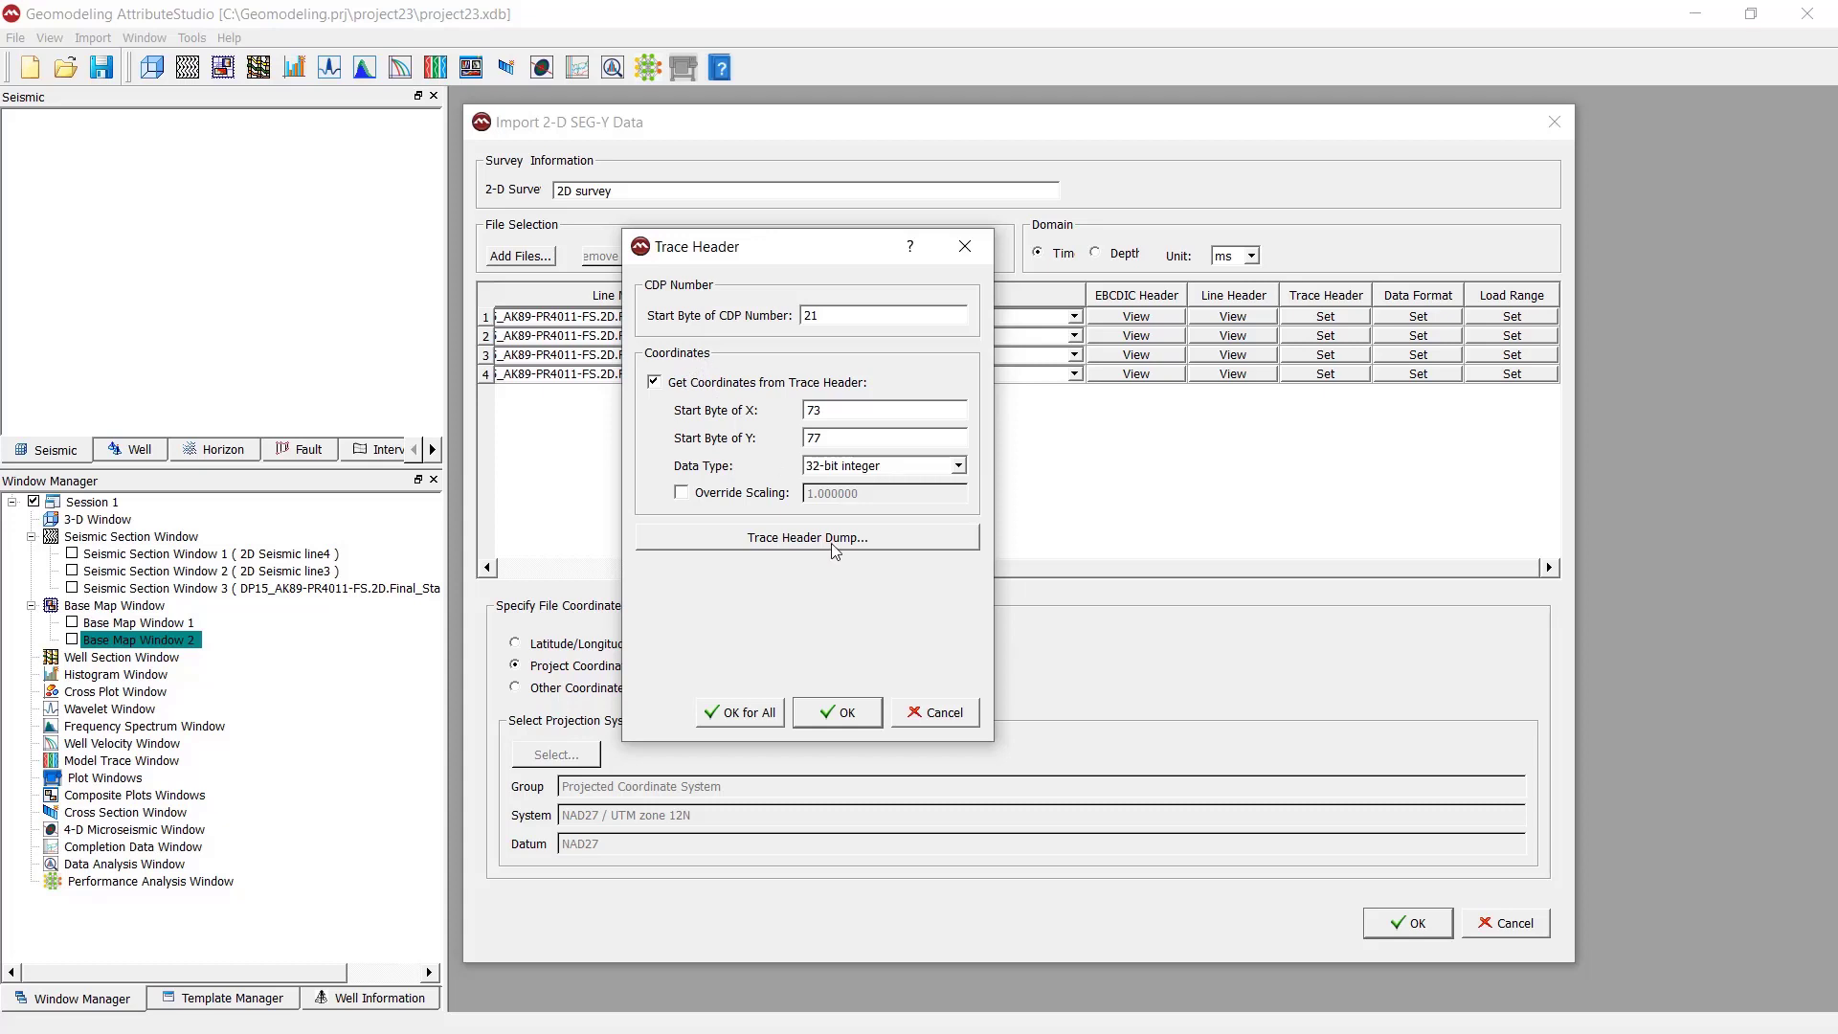
click(807, 537)
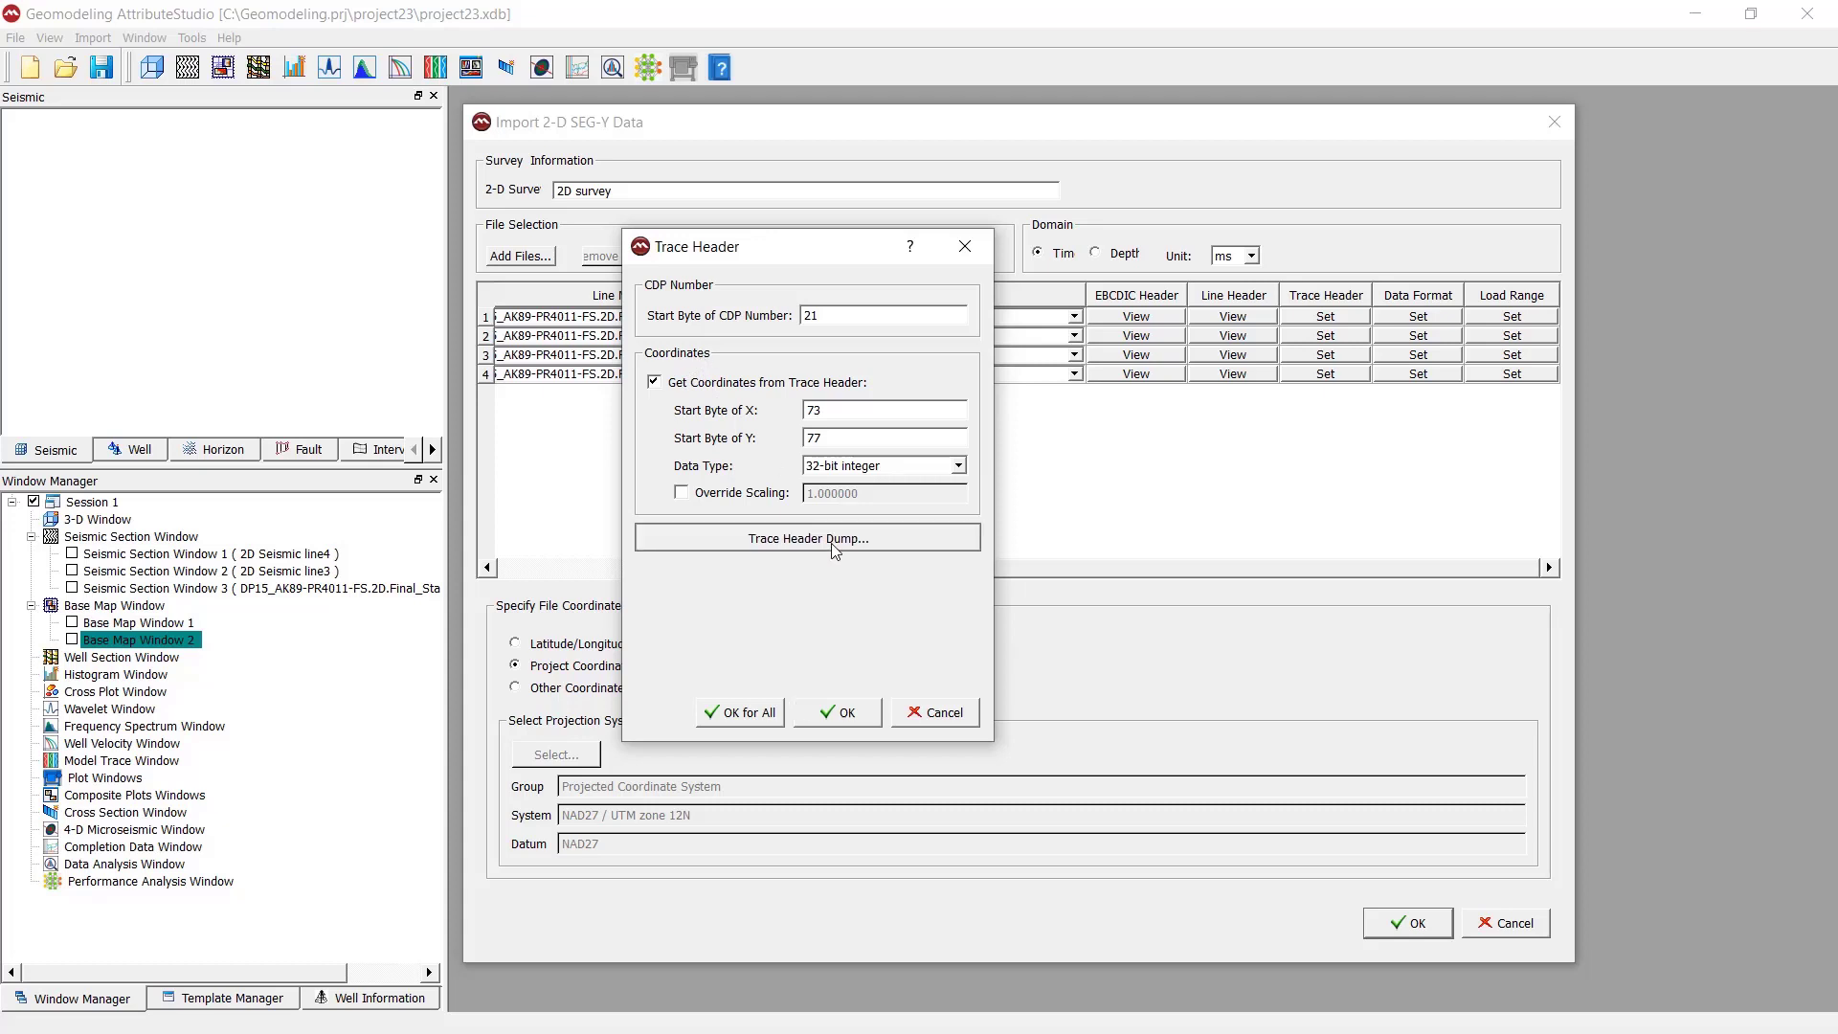
drag(717, 140, 275, 142)
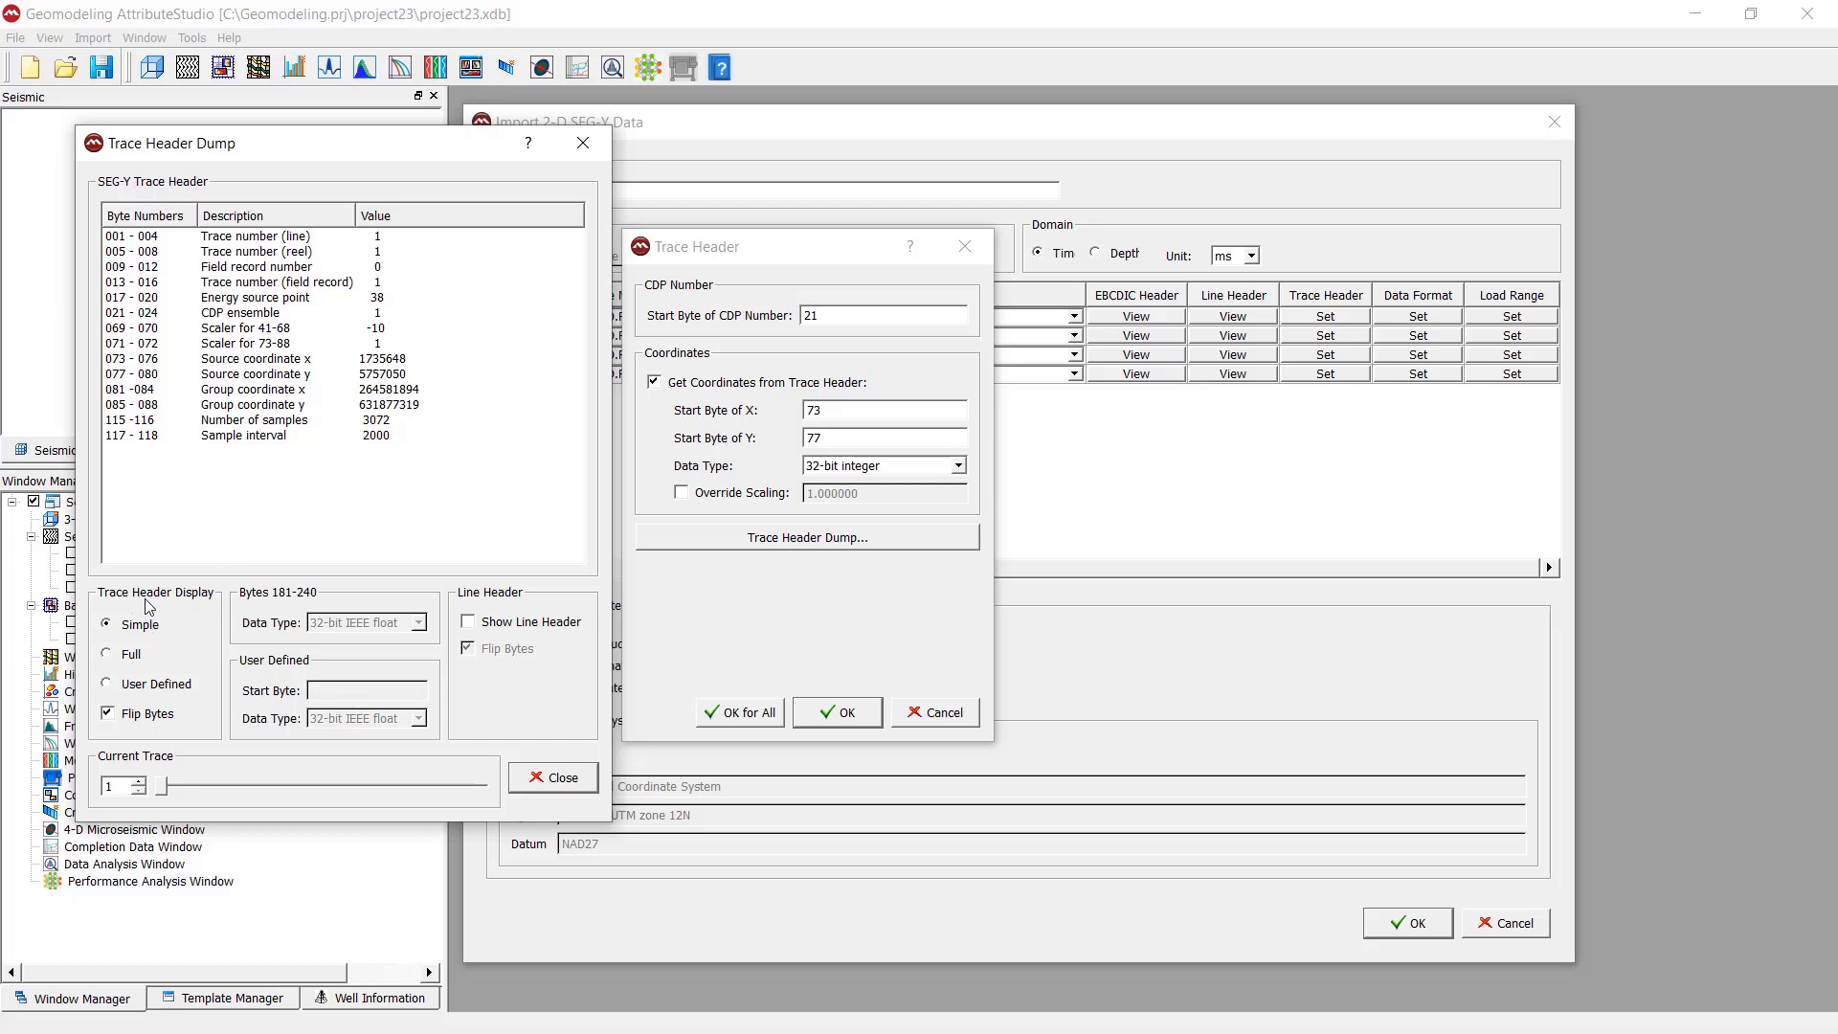
click(131, 655)
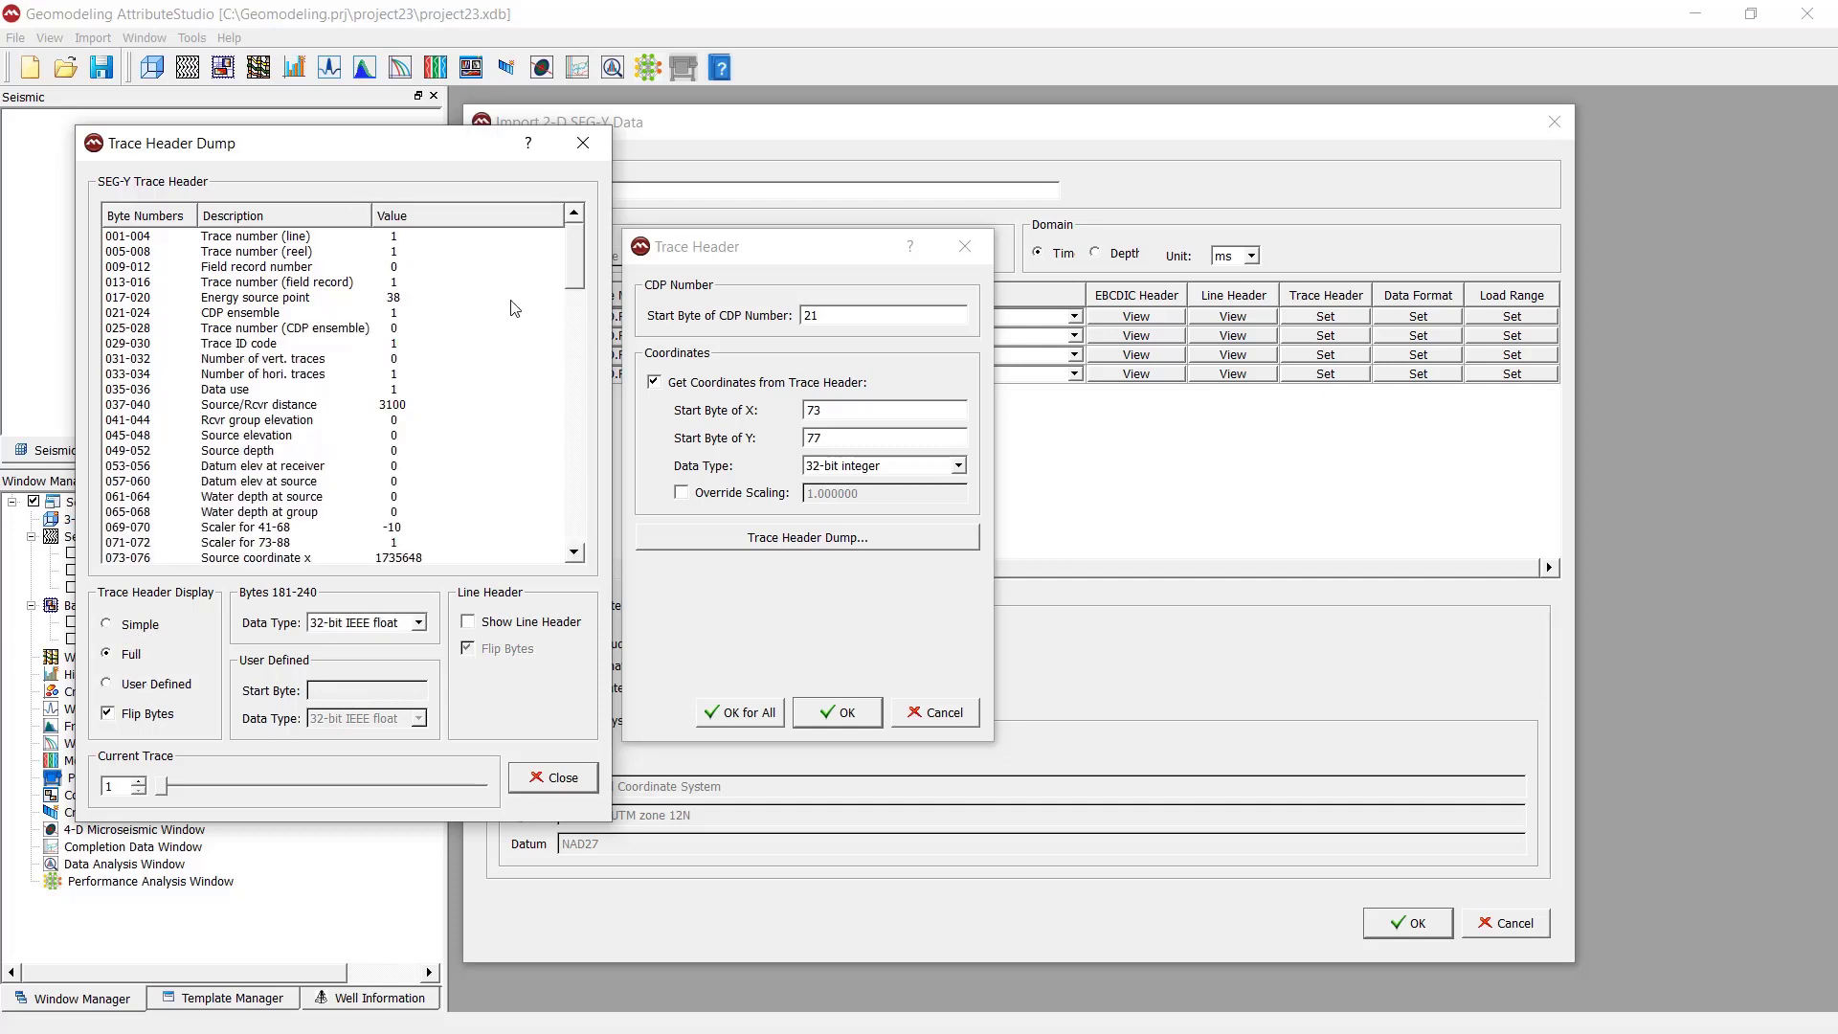
drag(577, 270, 581, 302)
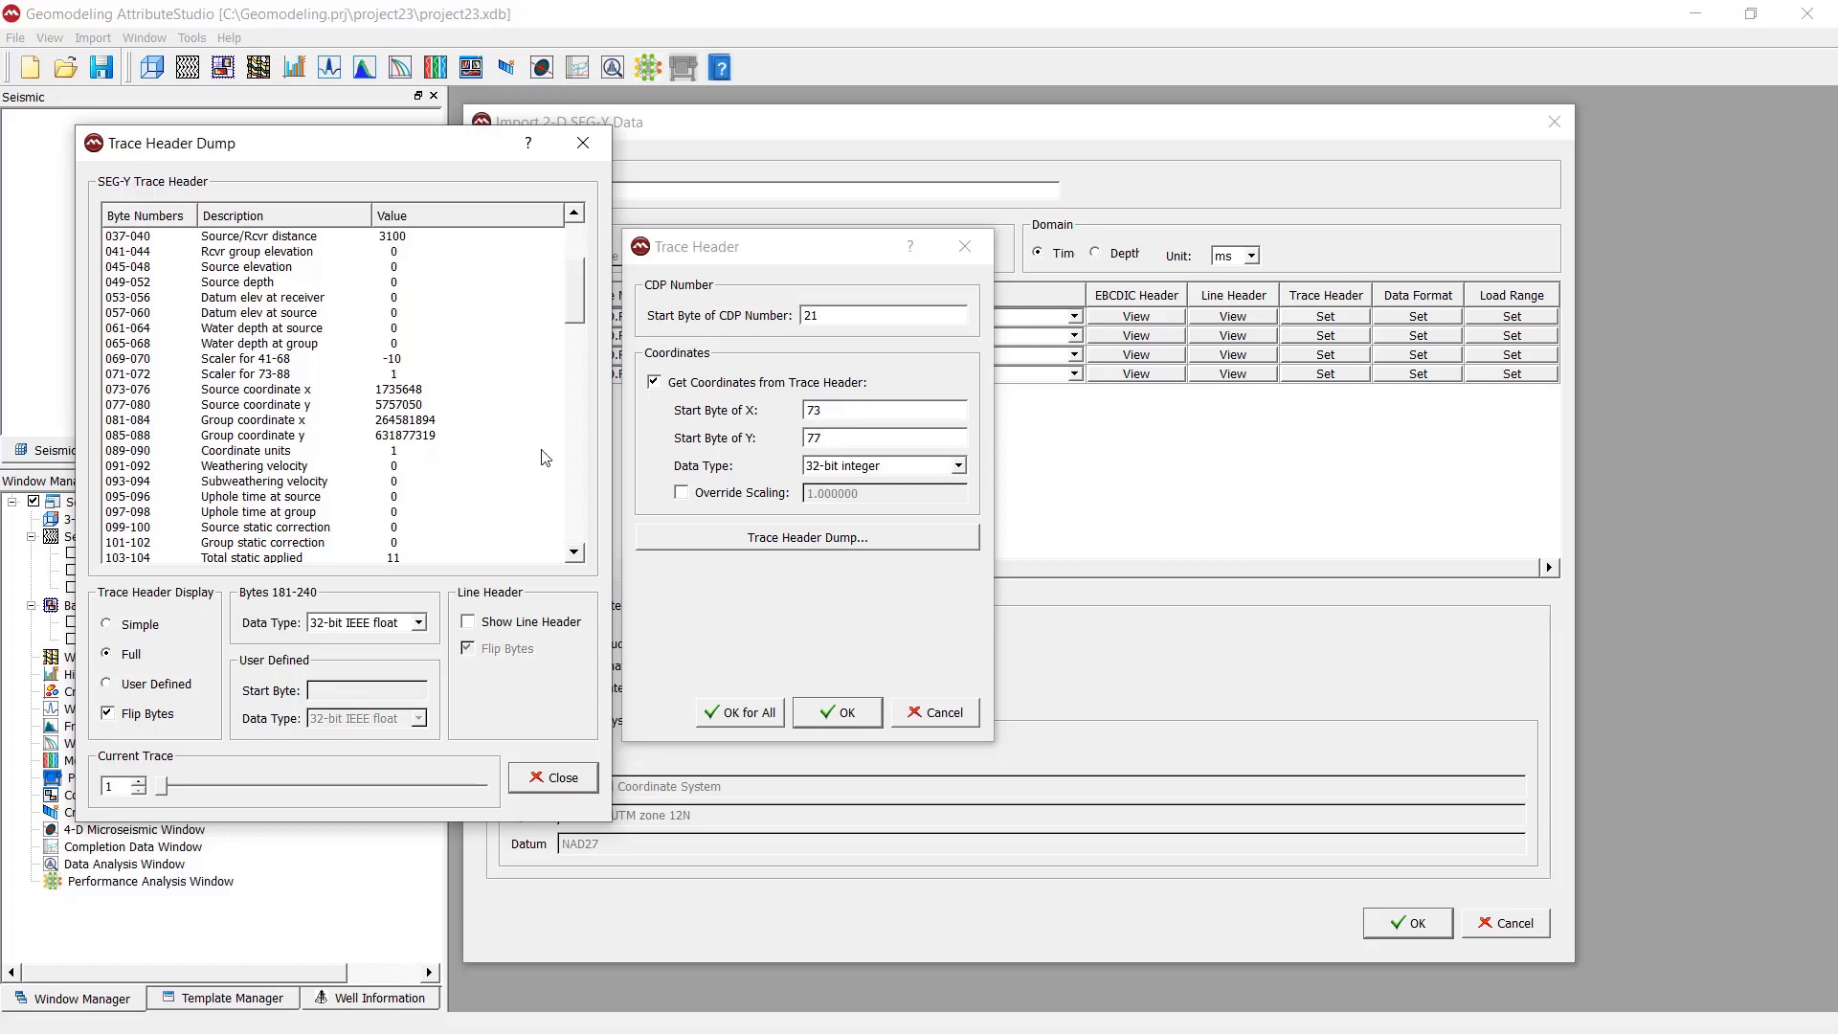
Step: Compare the source X and Y coordinates in bytes 73–80 at traces 1, 395 and 541, and close the dump
click(149, 390)
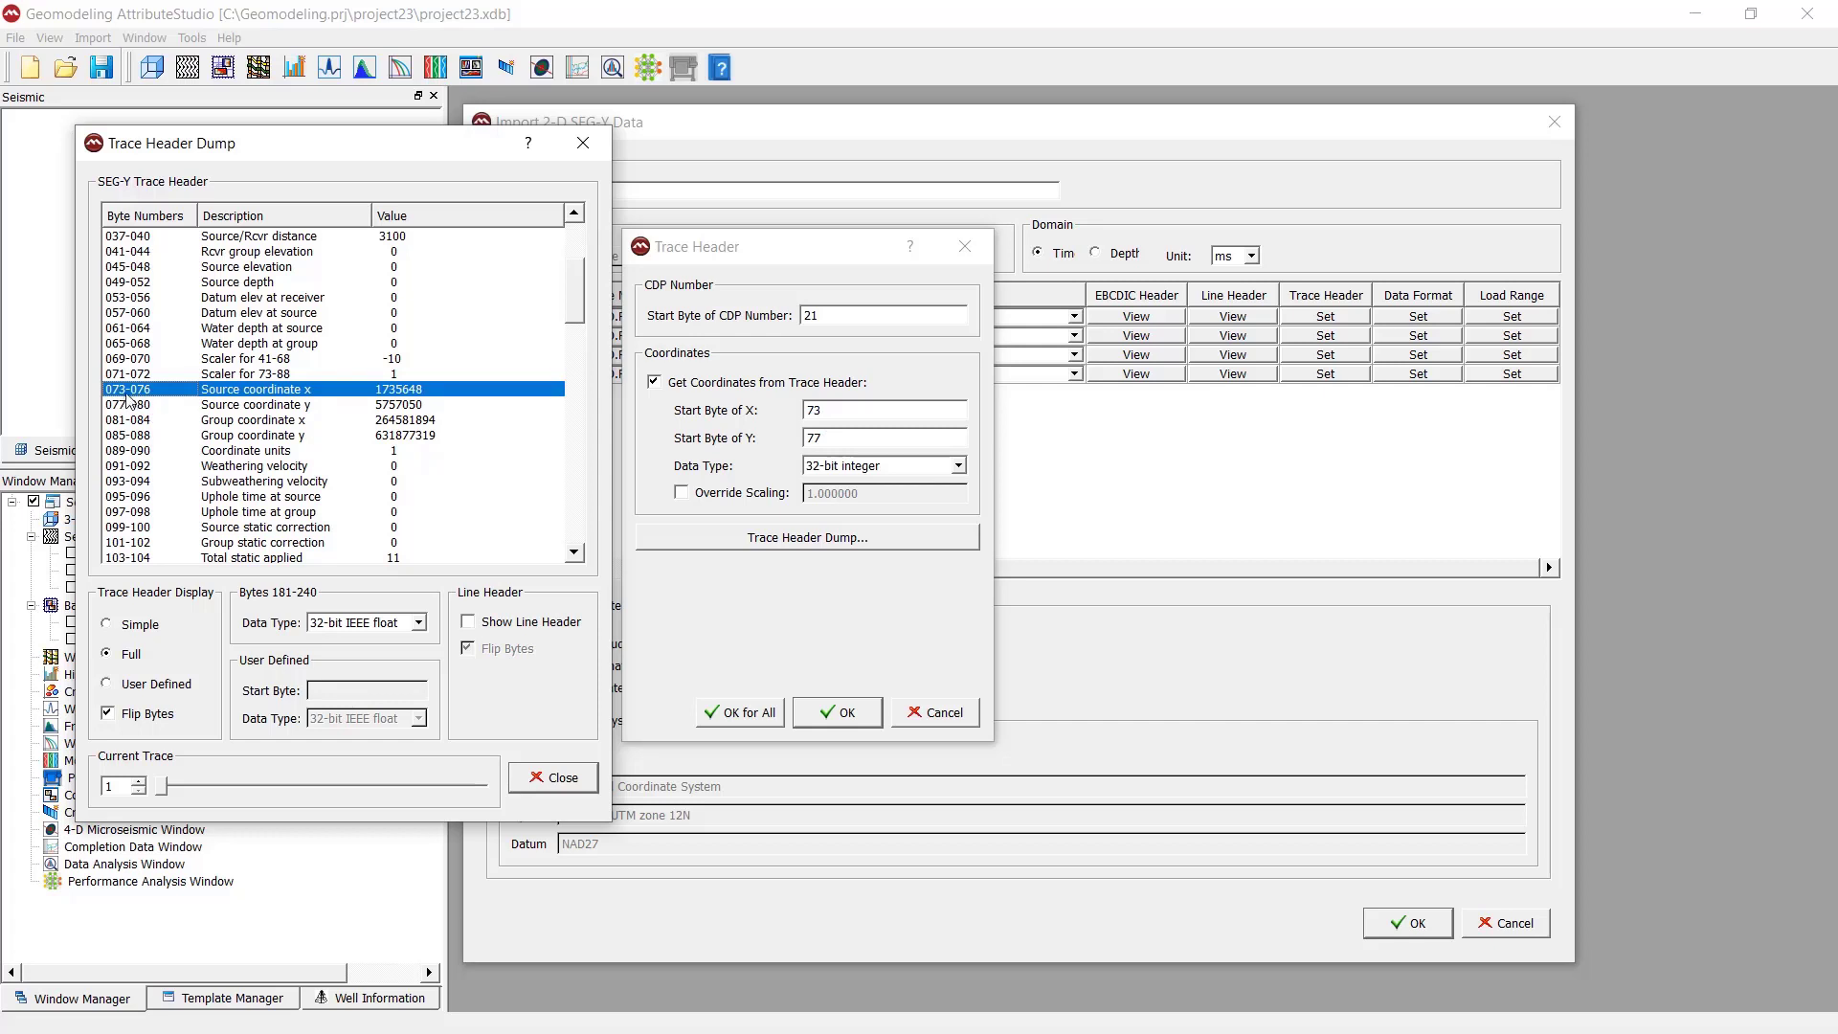
click(383, 417)
click(403, 403)
click(403, 390)
drag(168, 788, 312, 788)
click(426, 390)
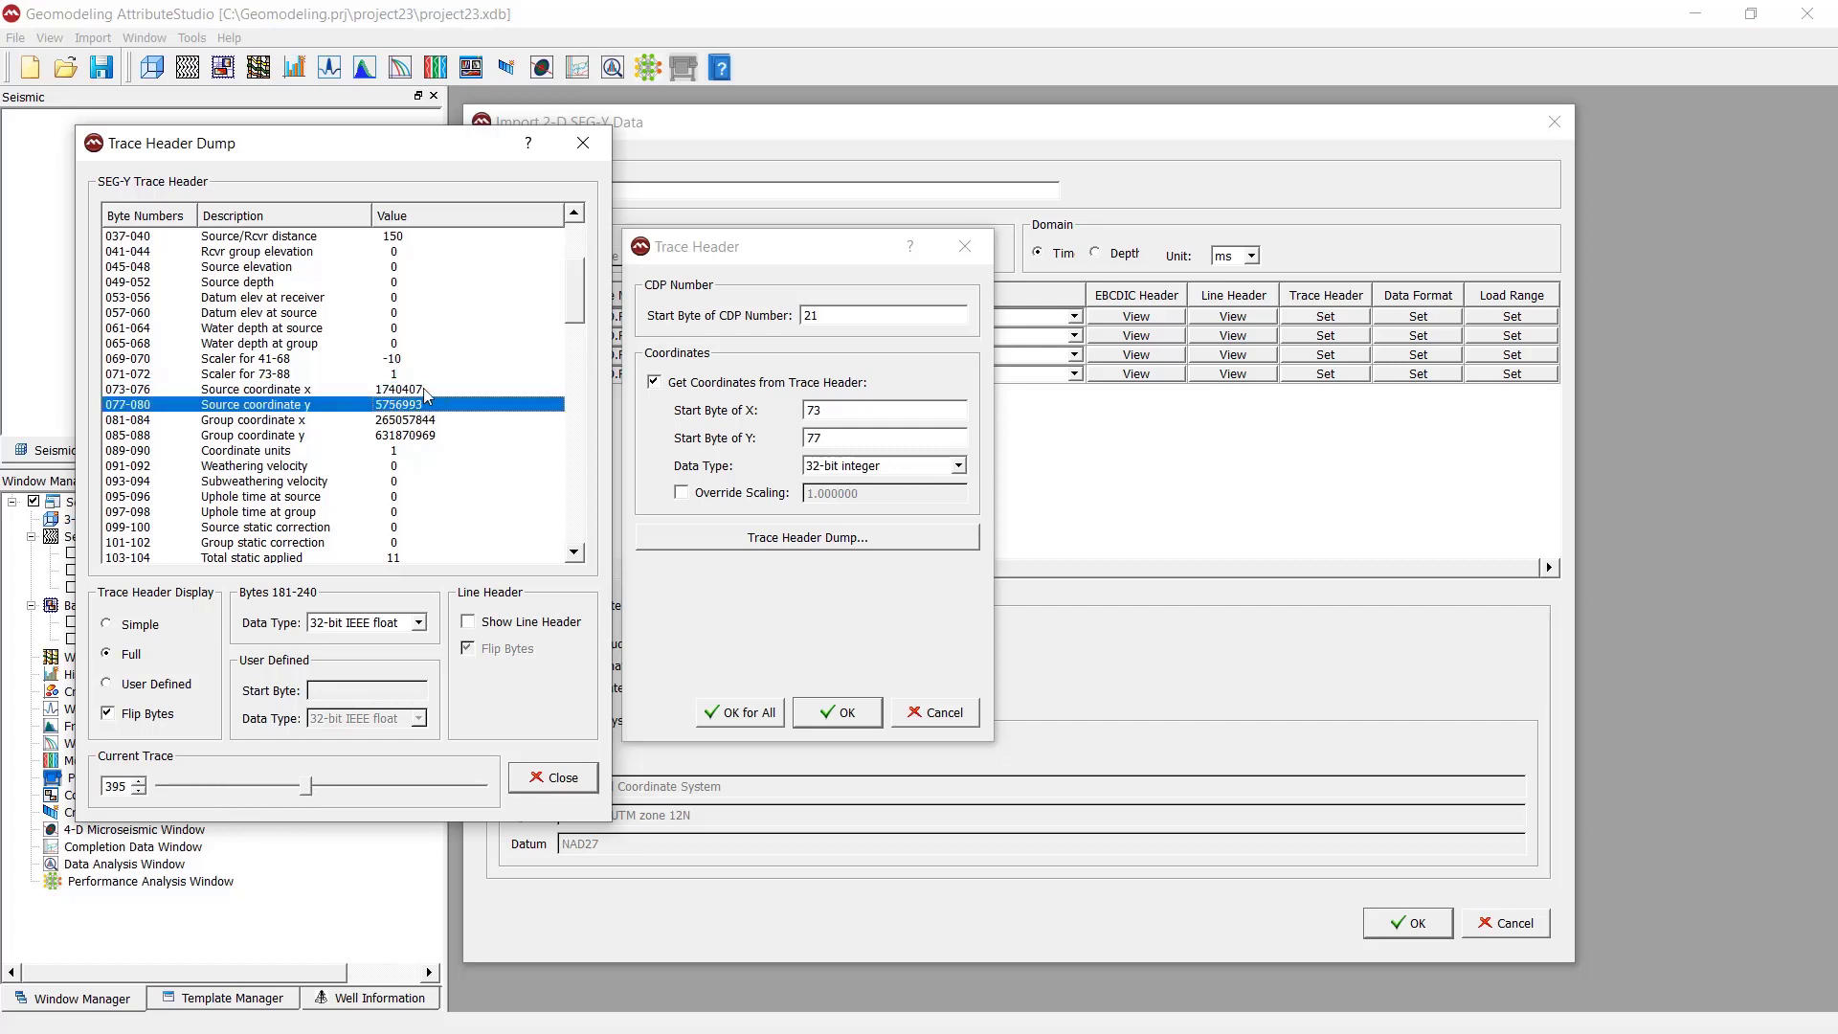
click(430, 406)
mouse_move(316, 790)
mouse_down()
mouse_move(479, 787)
mouse_move(360, 788)
mouse_up()
click(316, 391)
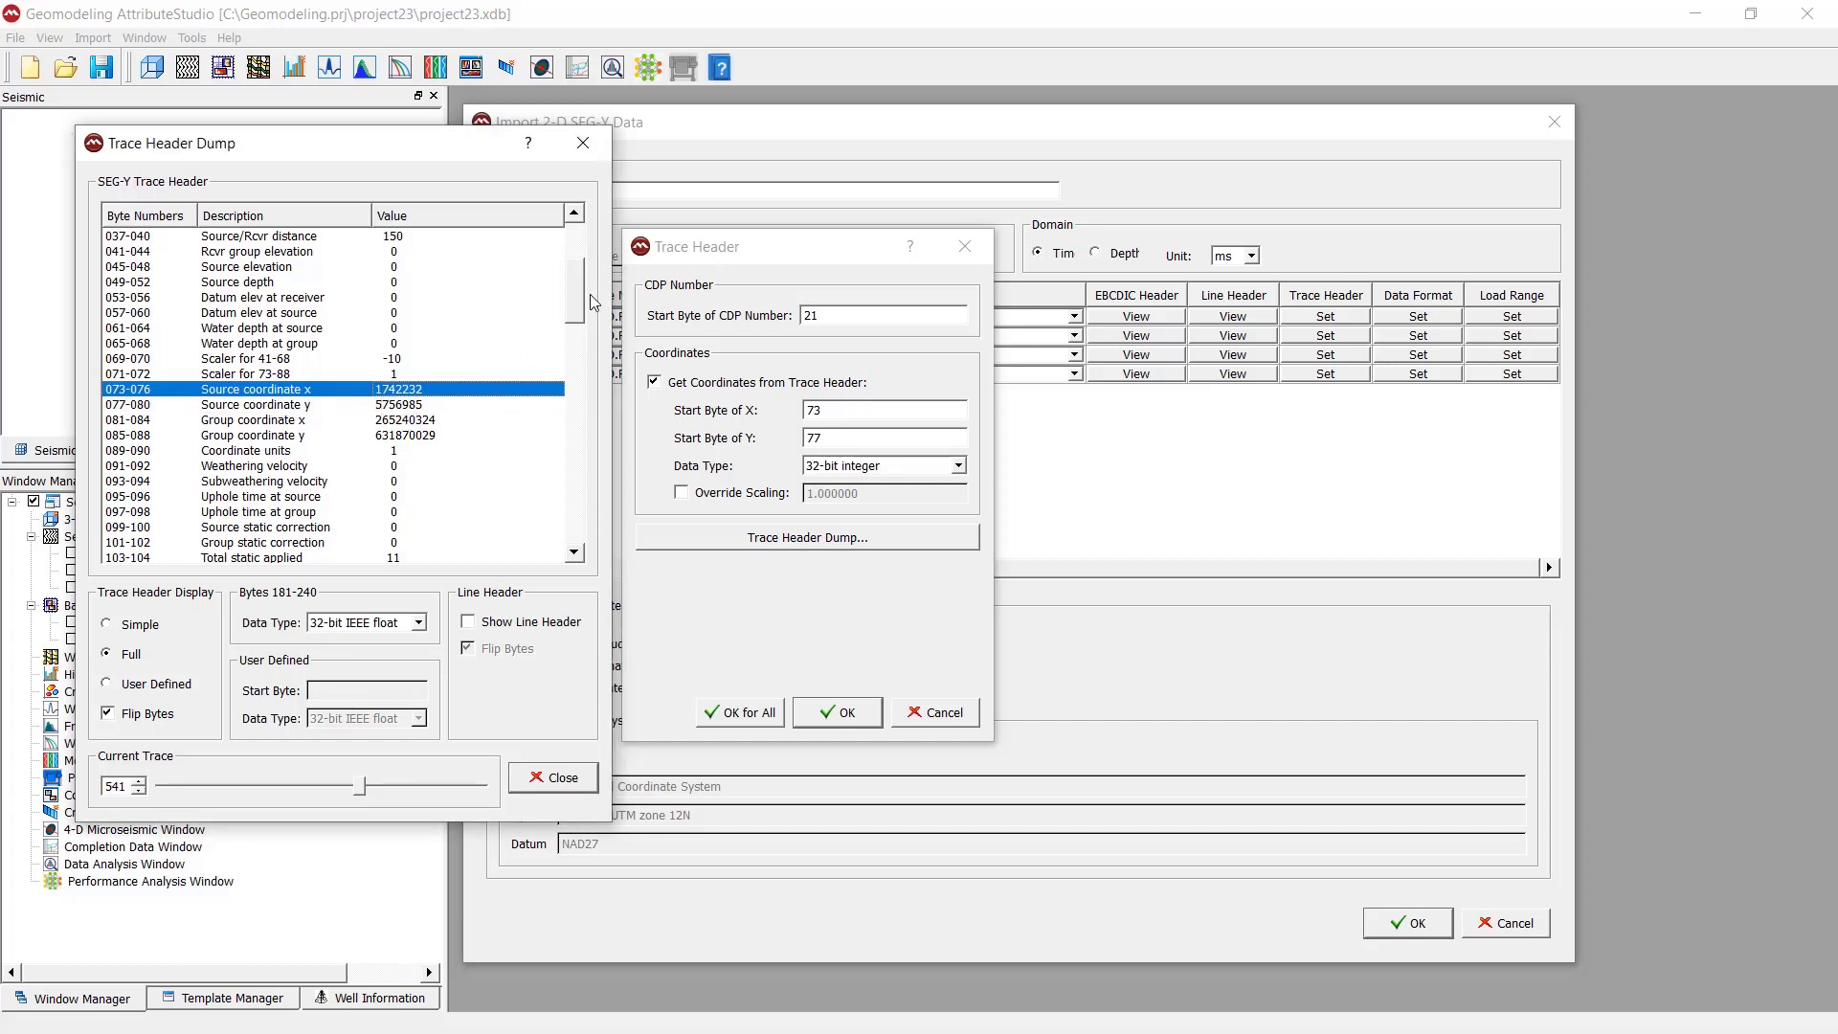
mouse_move(590, 295)
mouse_down()
mouse_move(600, 253)
mouse_move(607, 319)
mouse_move(609, 299)
mouse_up()
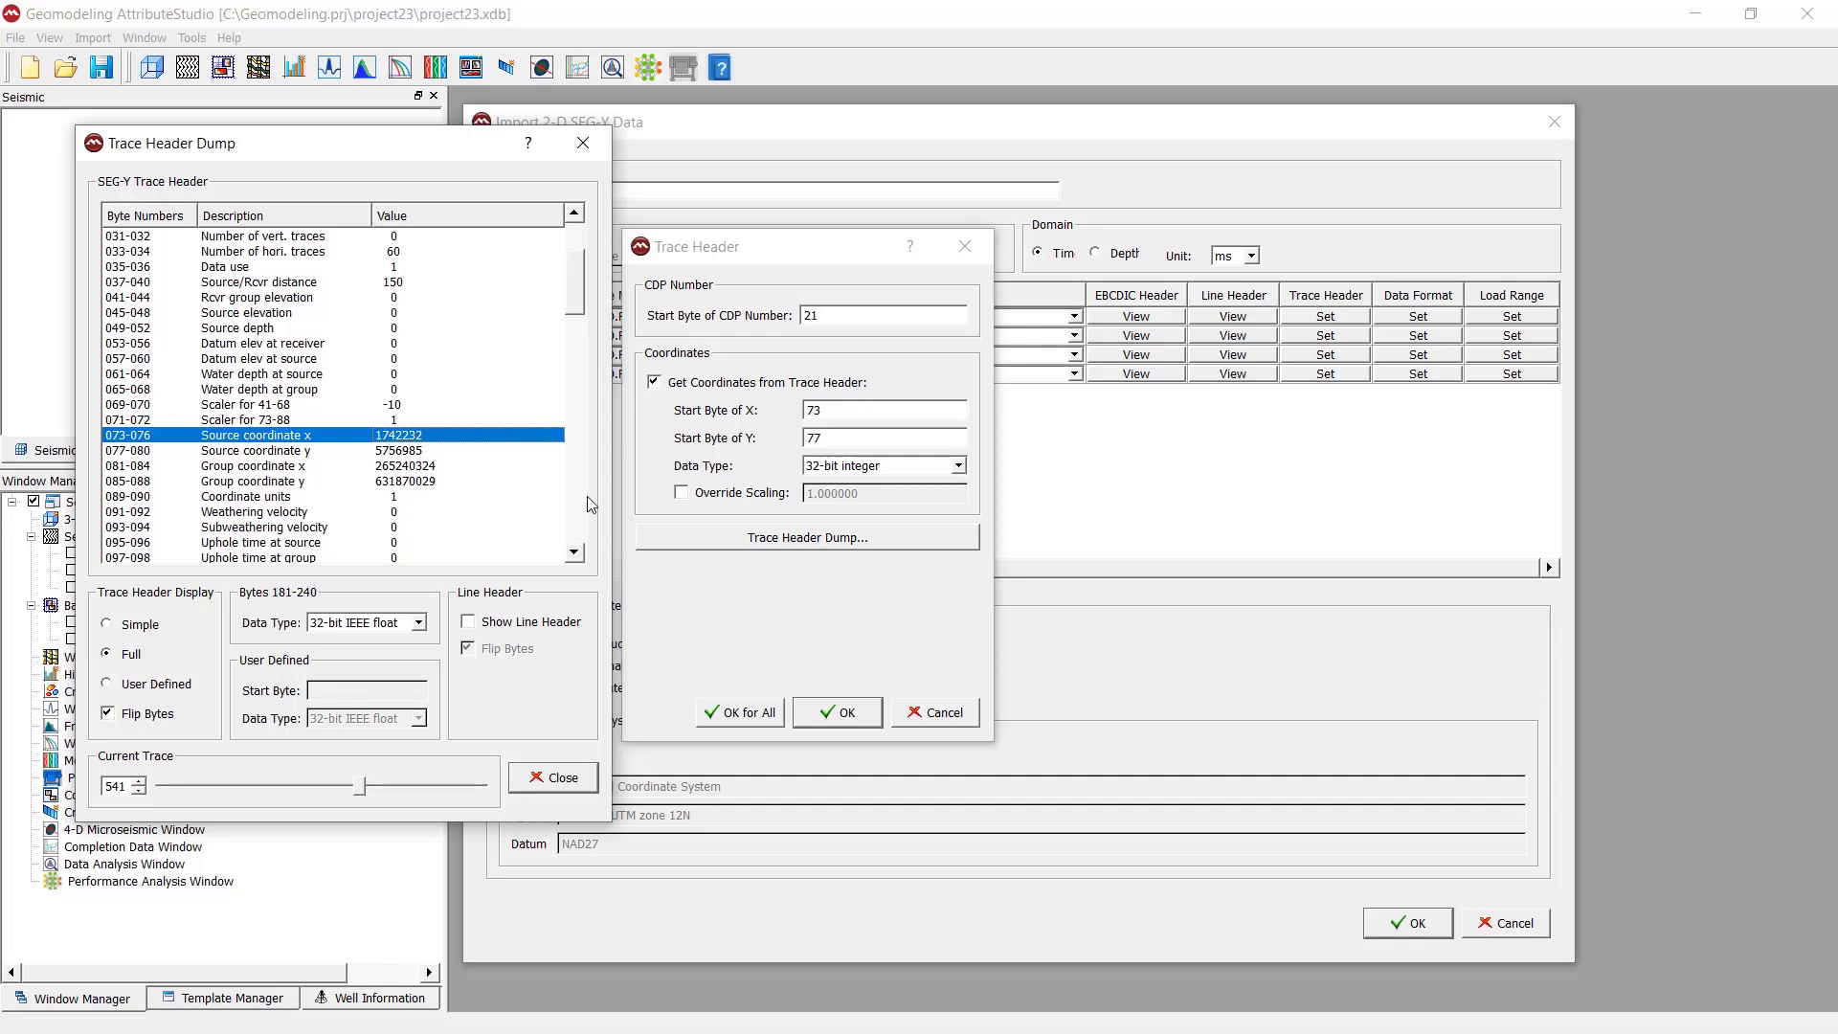
click(553, 786)
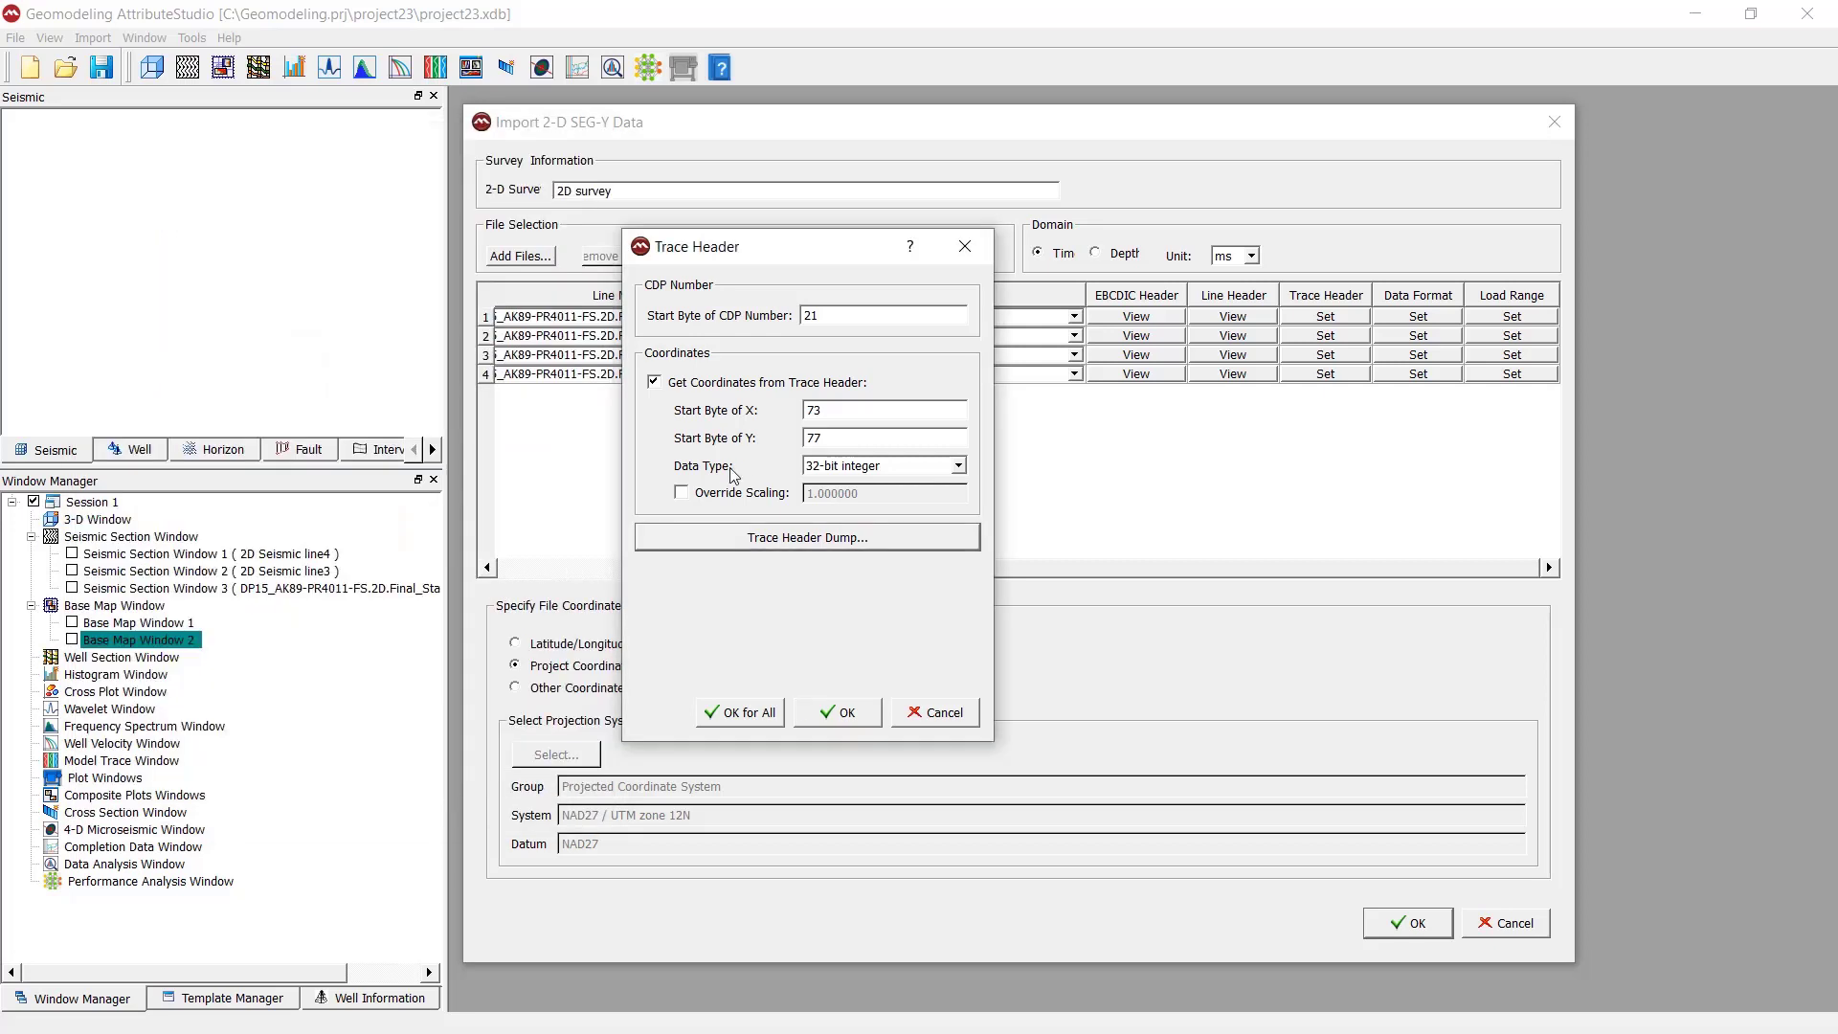
Step: Try the Override Scaling option for the trace header coordinates, switching it on and off again
click(713, 496)
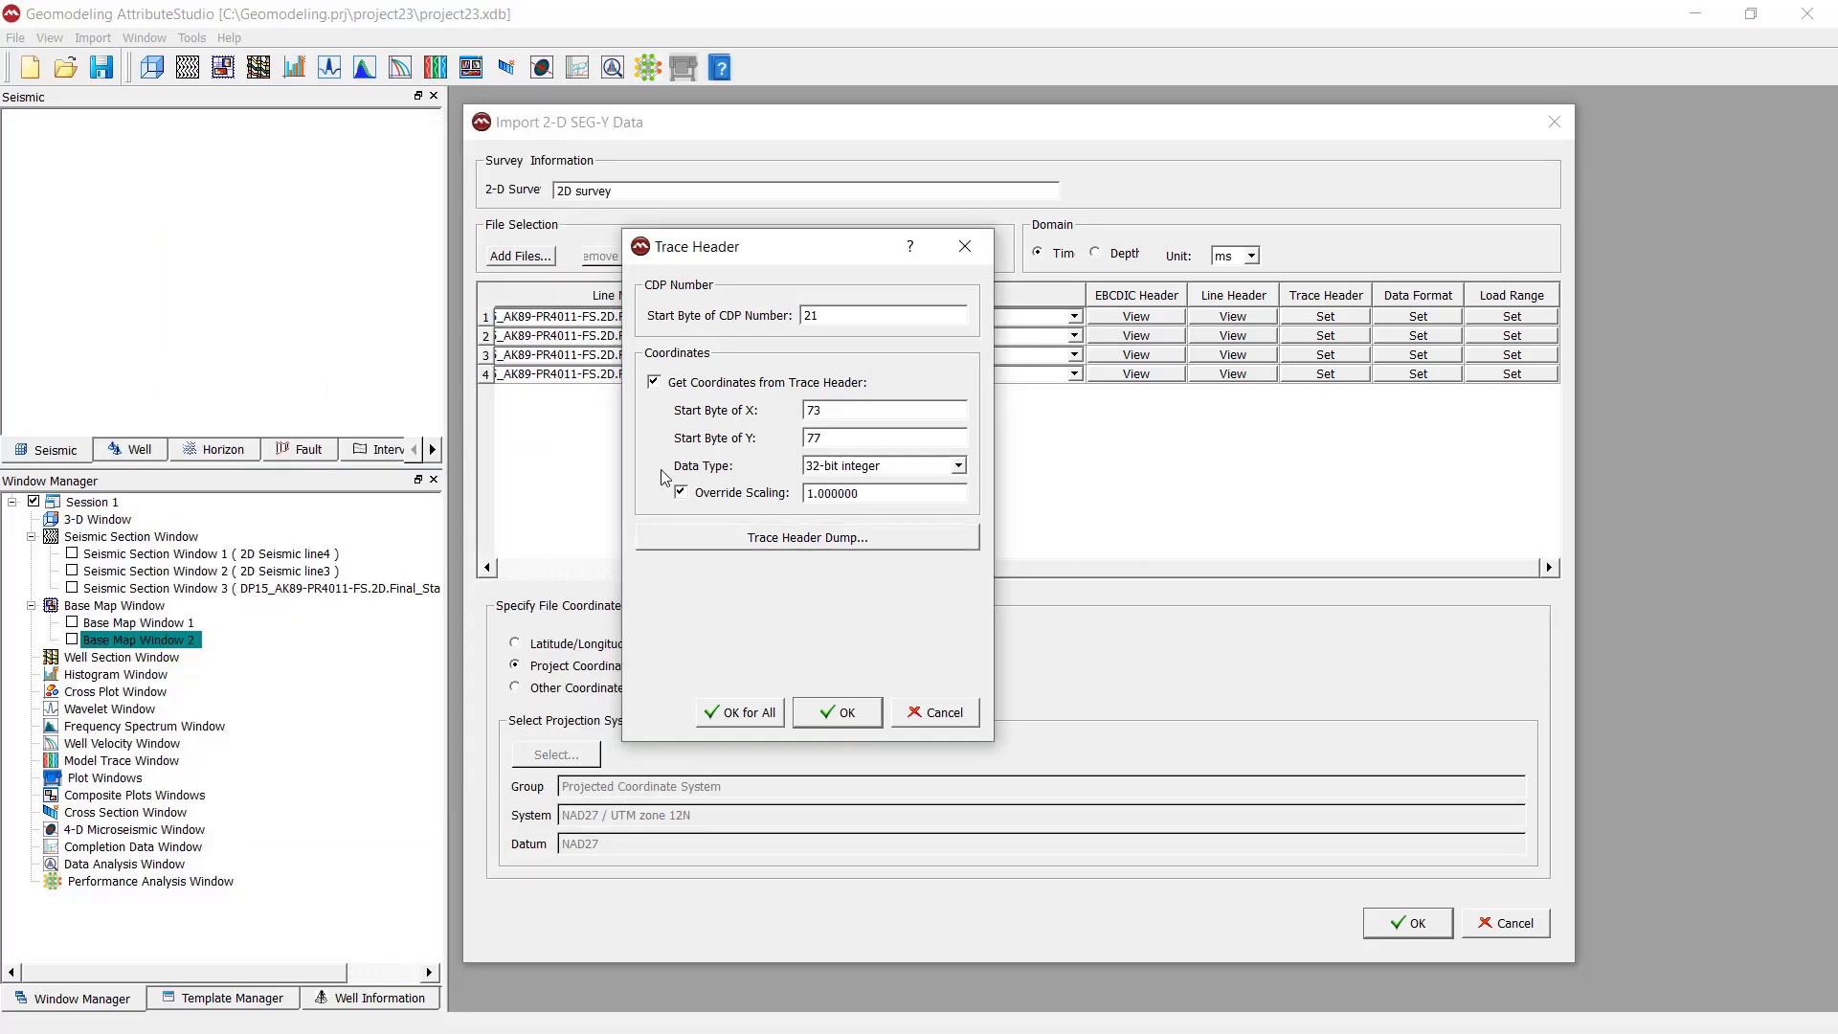
click(766, 499)
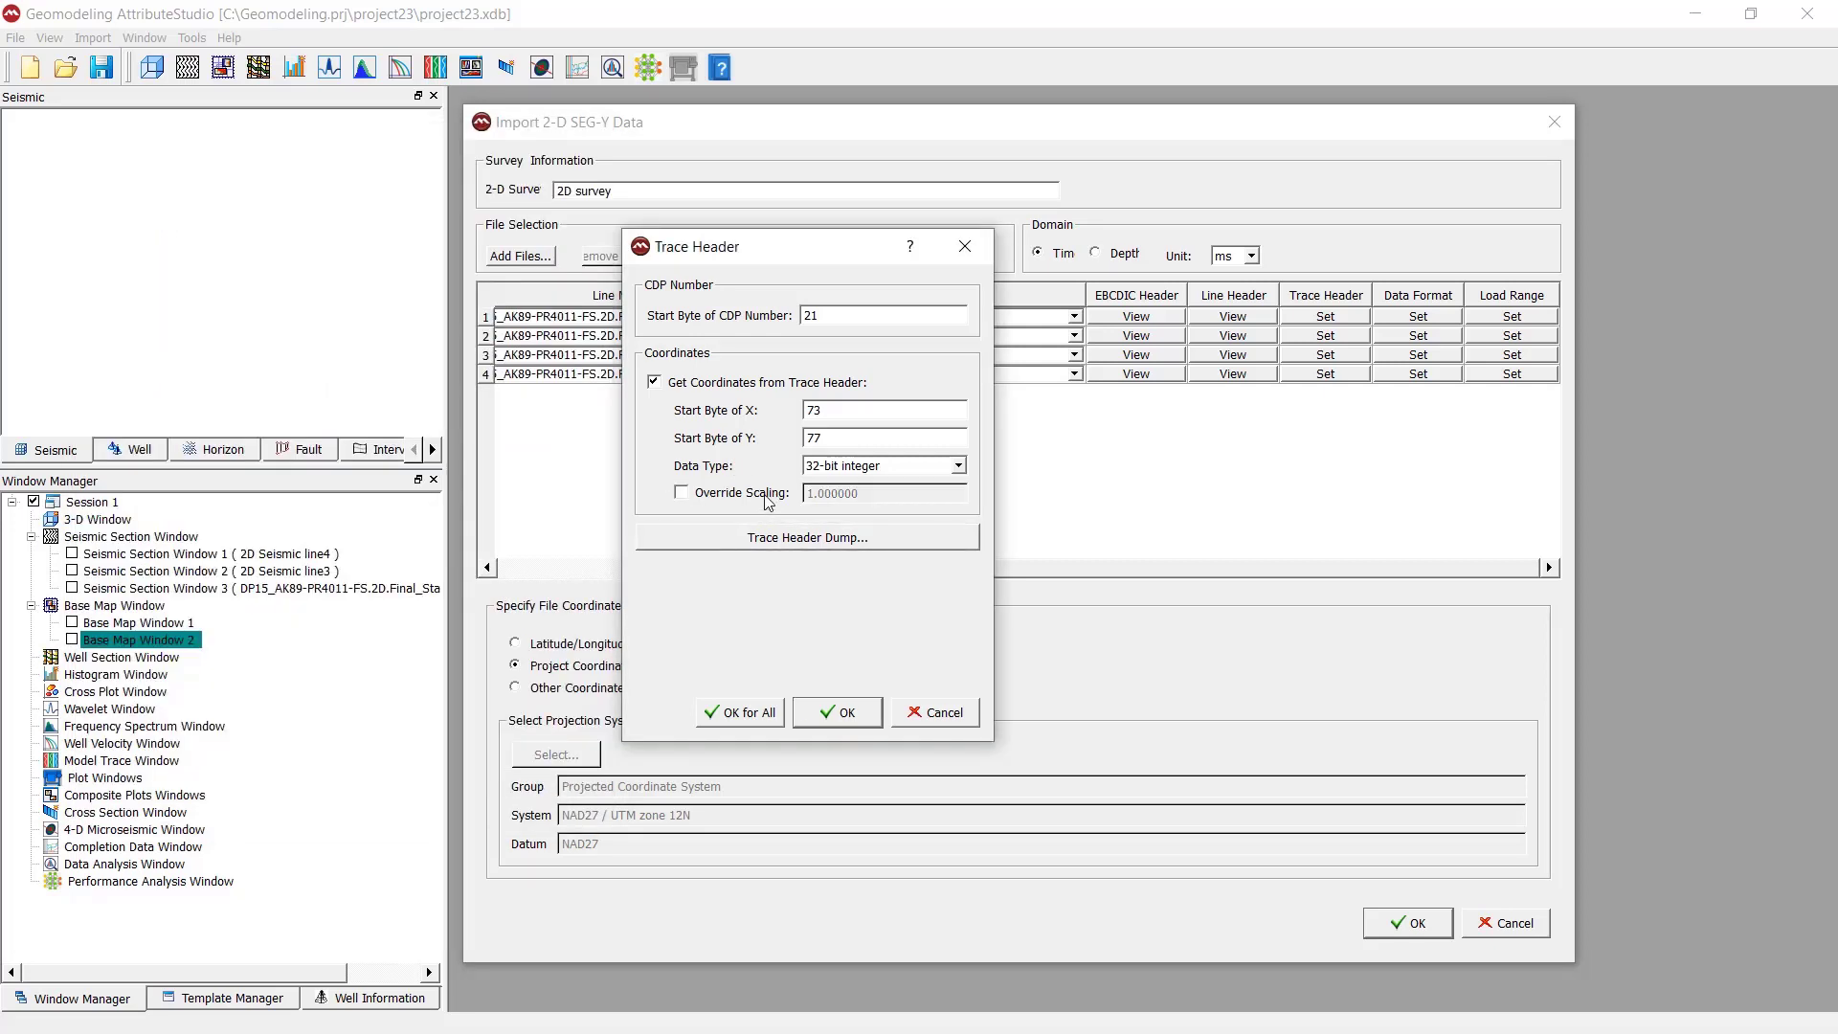
click(724, 501)
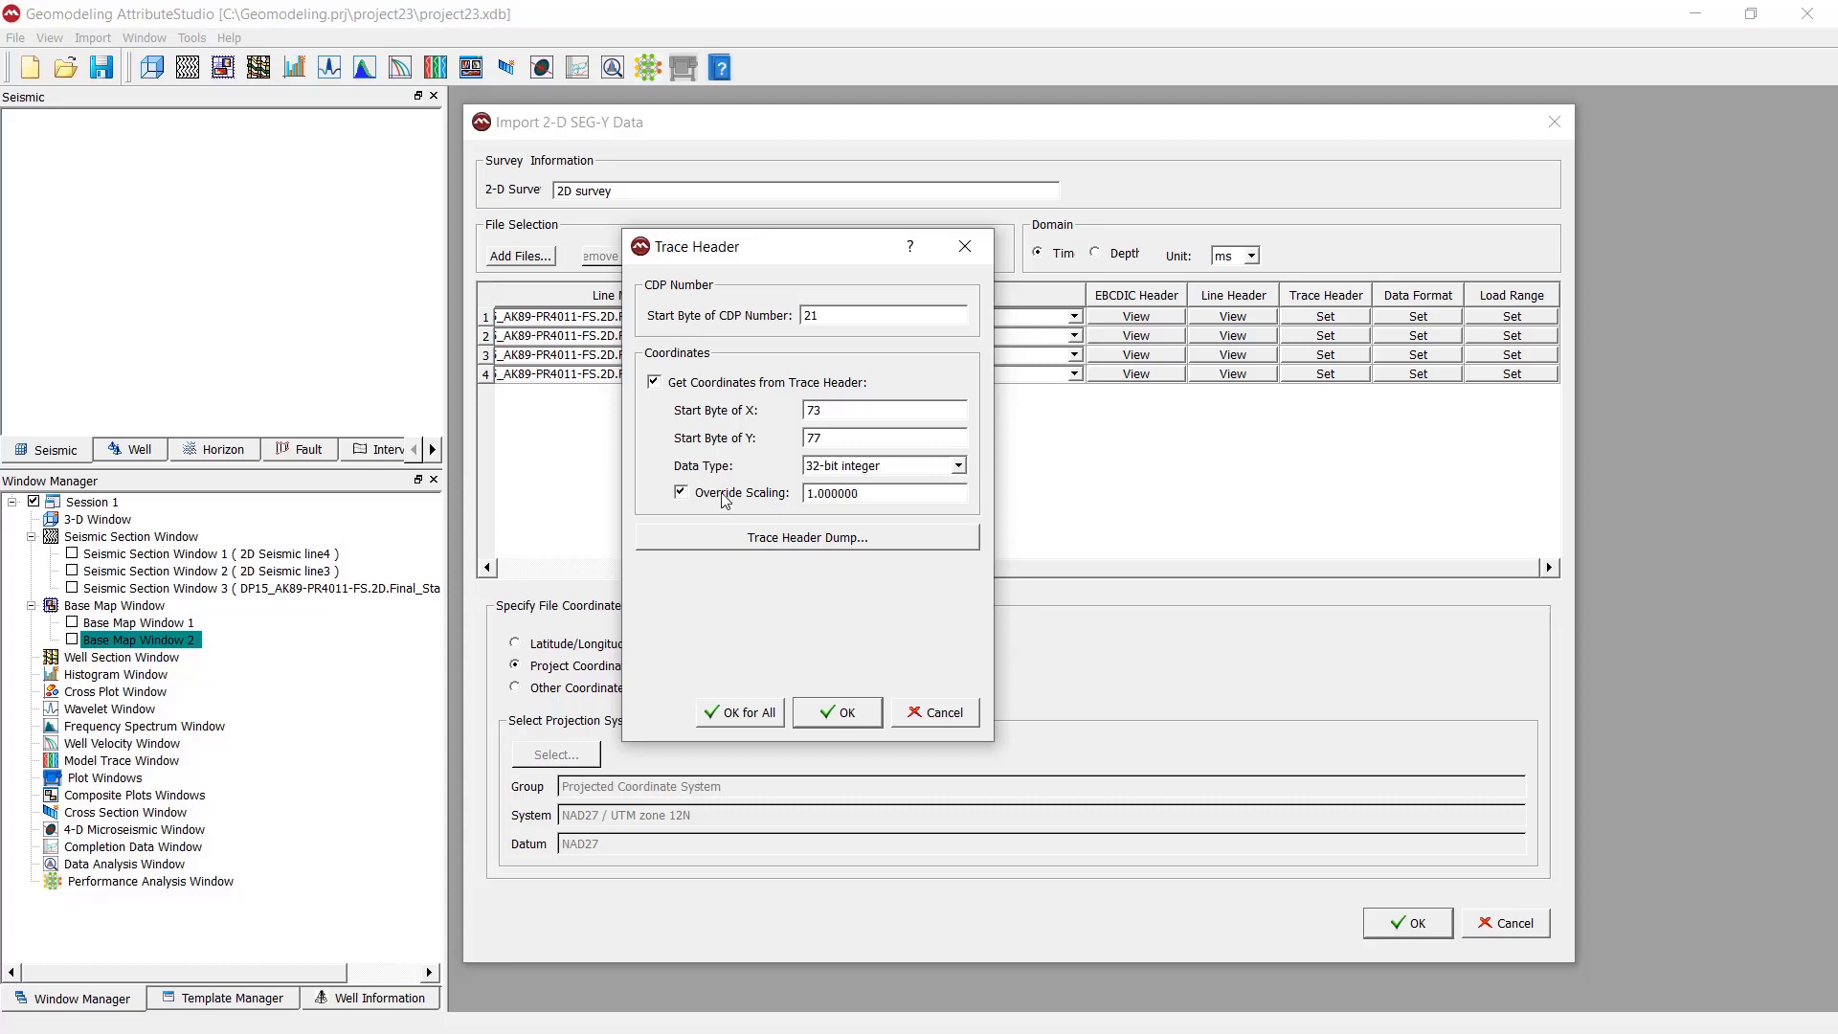
click(725, 501)
click(724, 501)
click(725, 501)
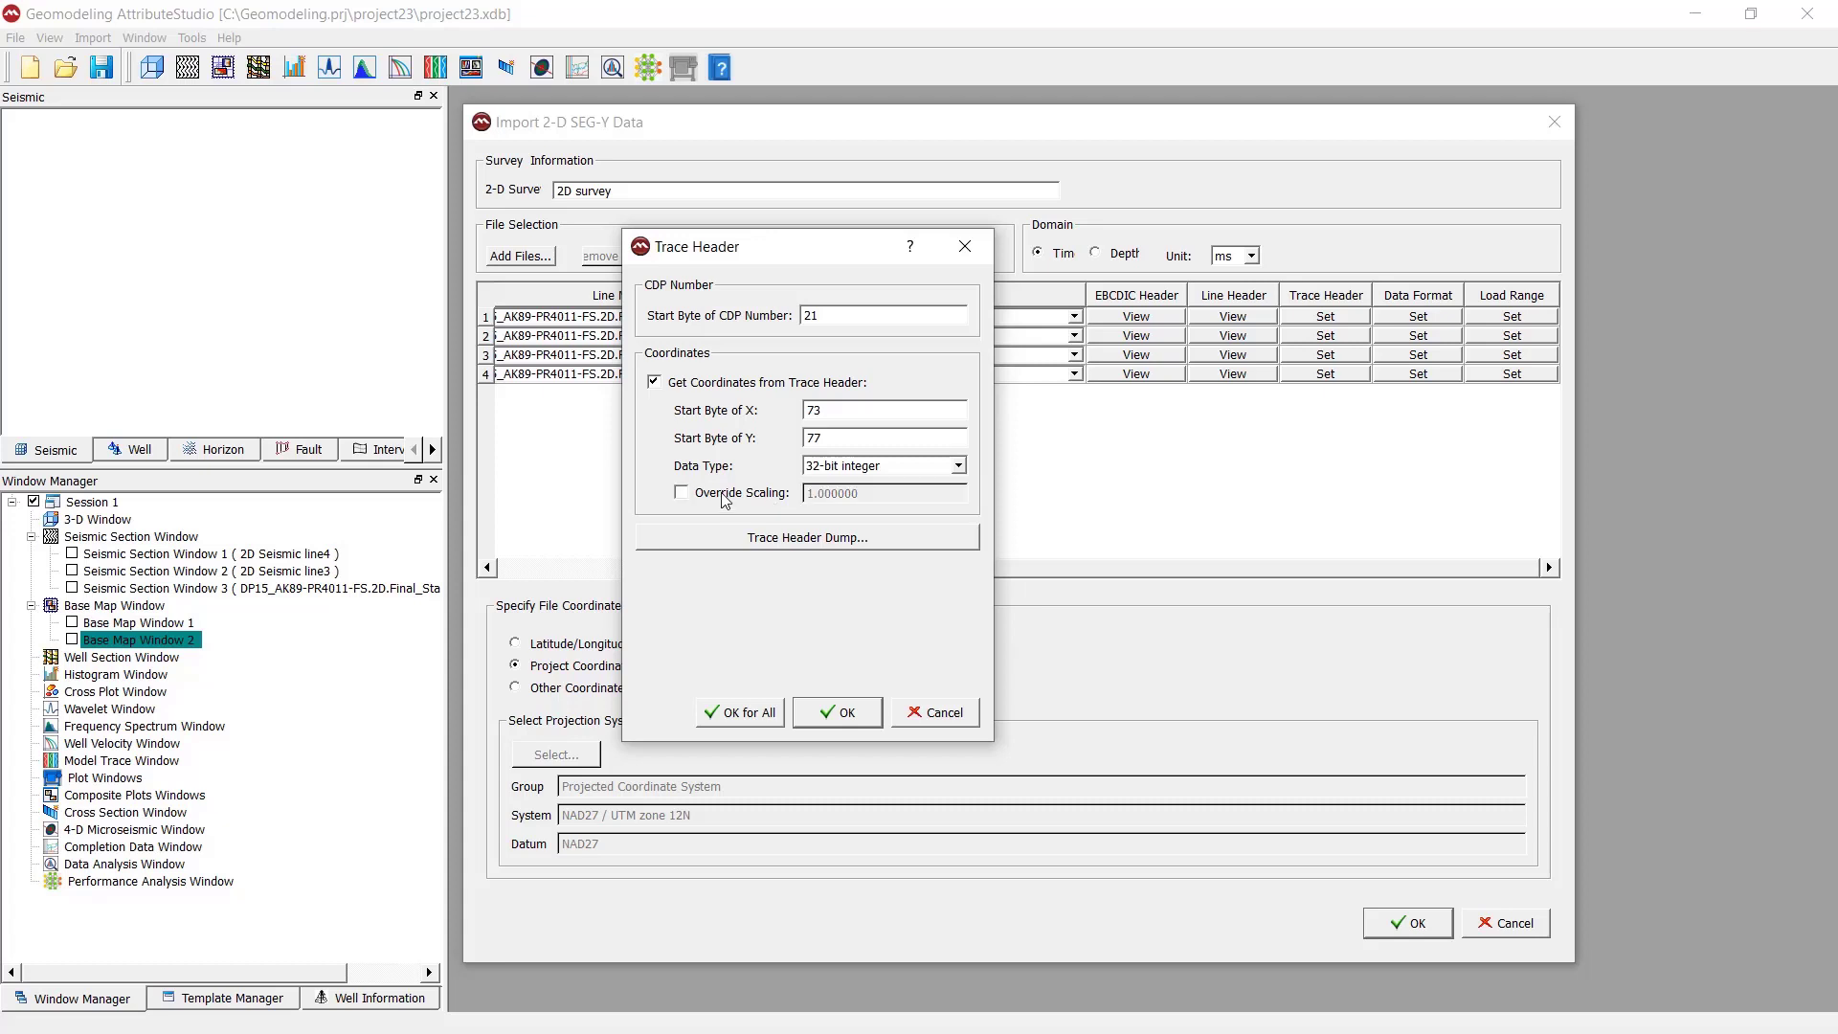
click(725, 501)
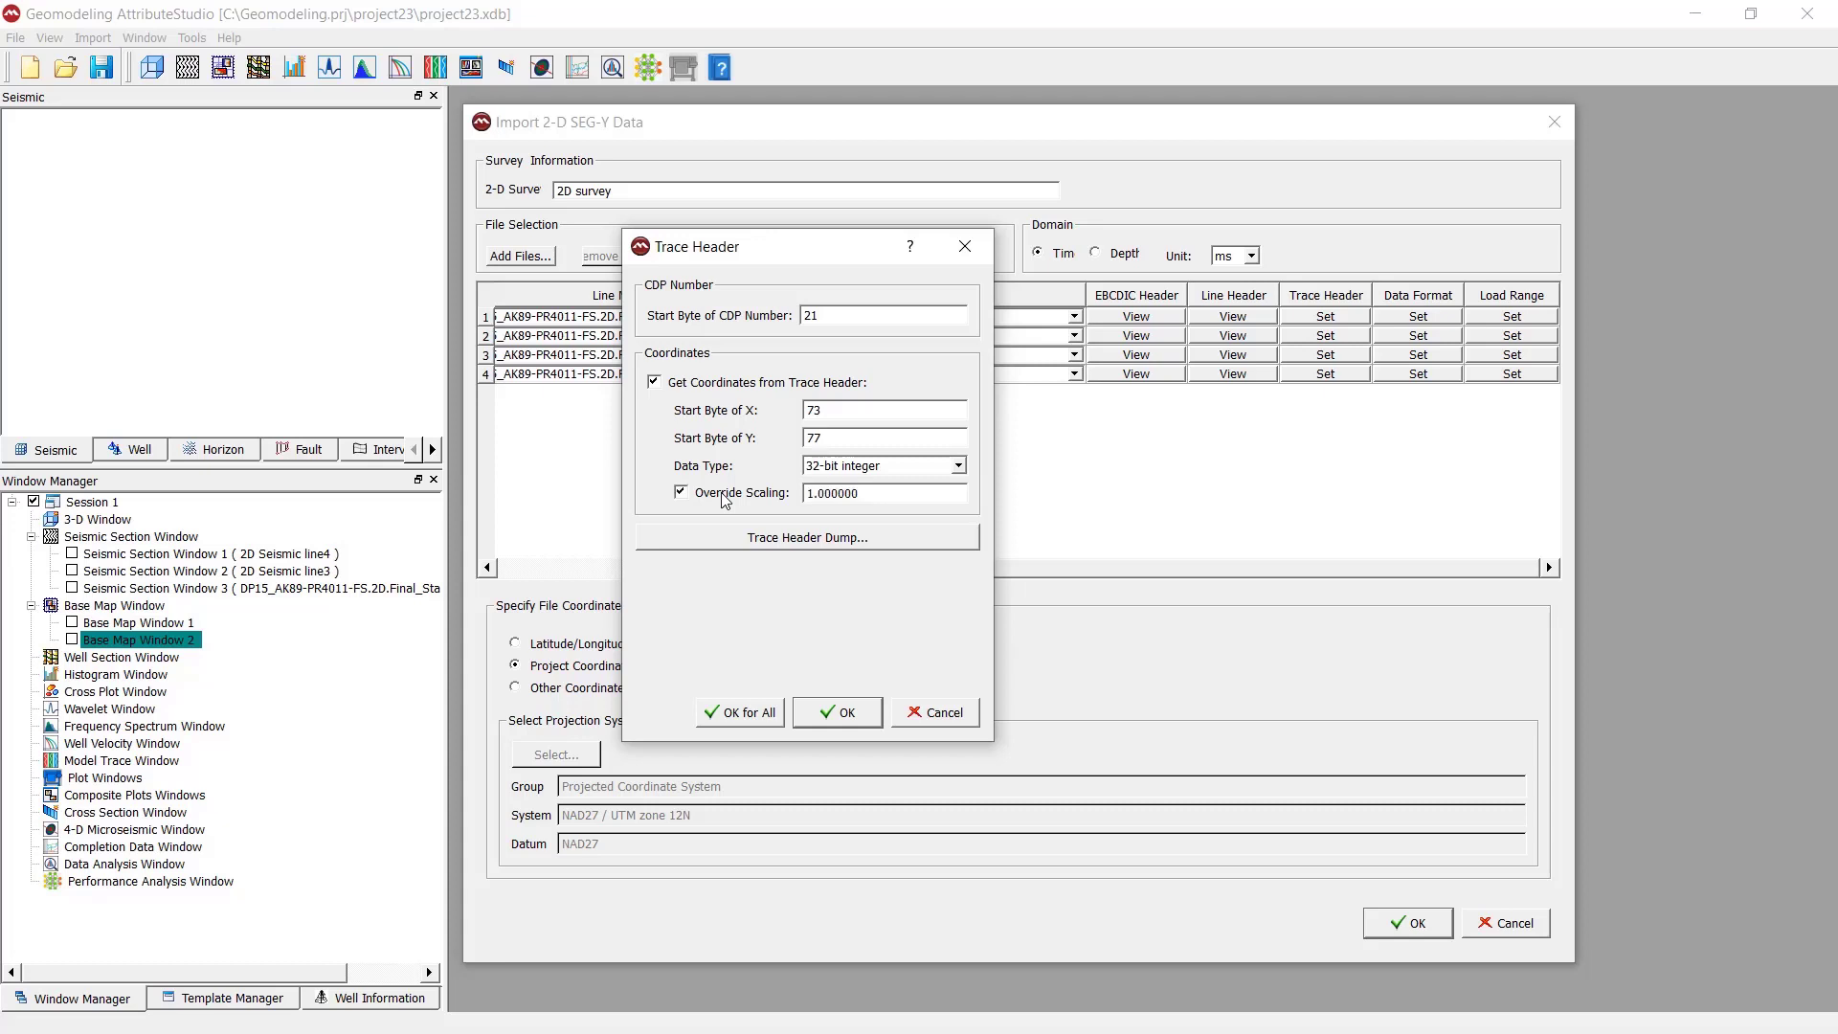
double_click(864, 495)
click(769, 493)
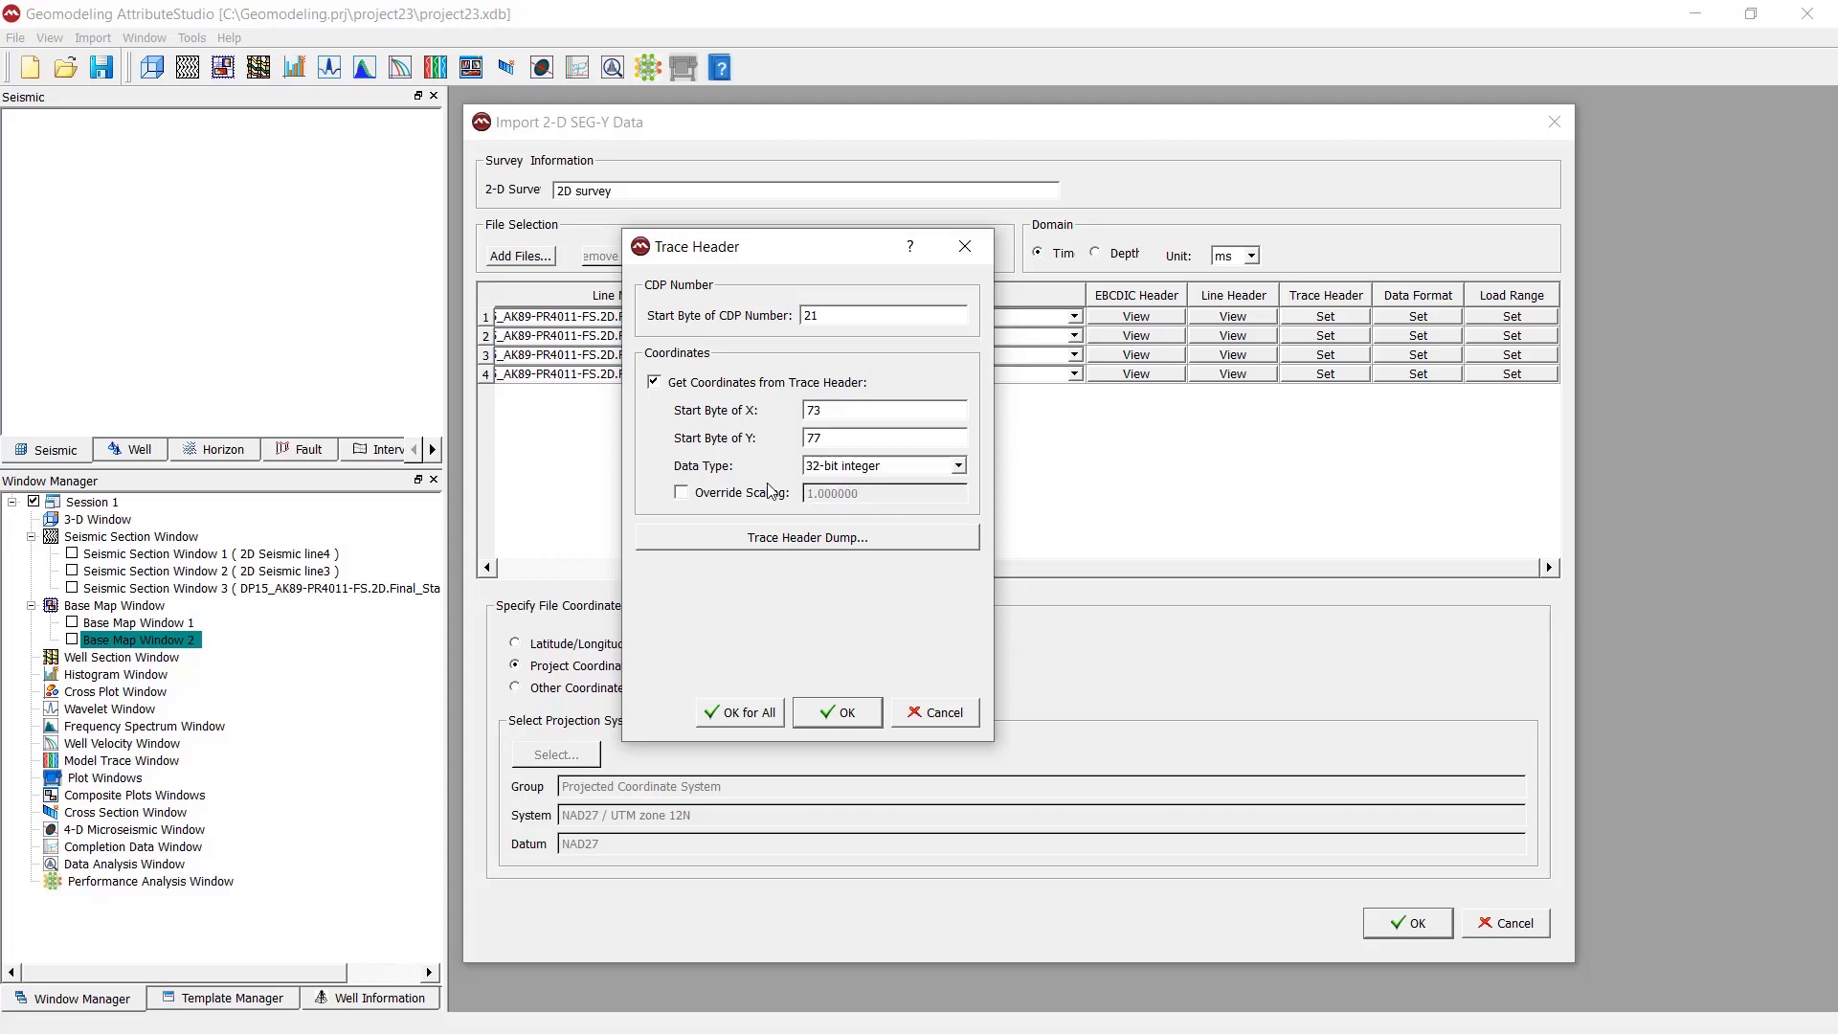
click(769, 493)
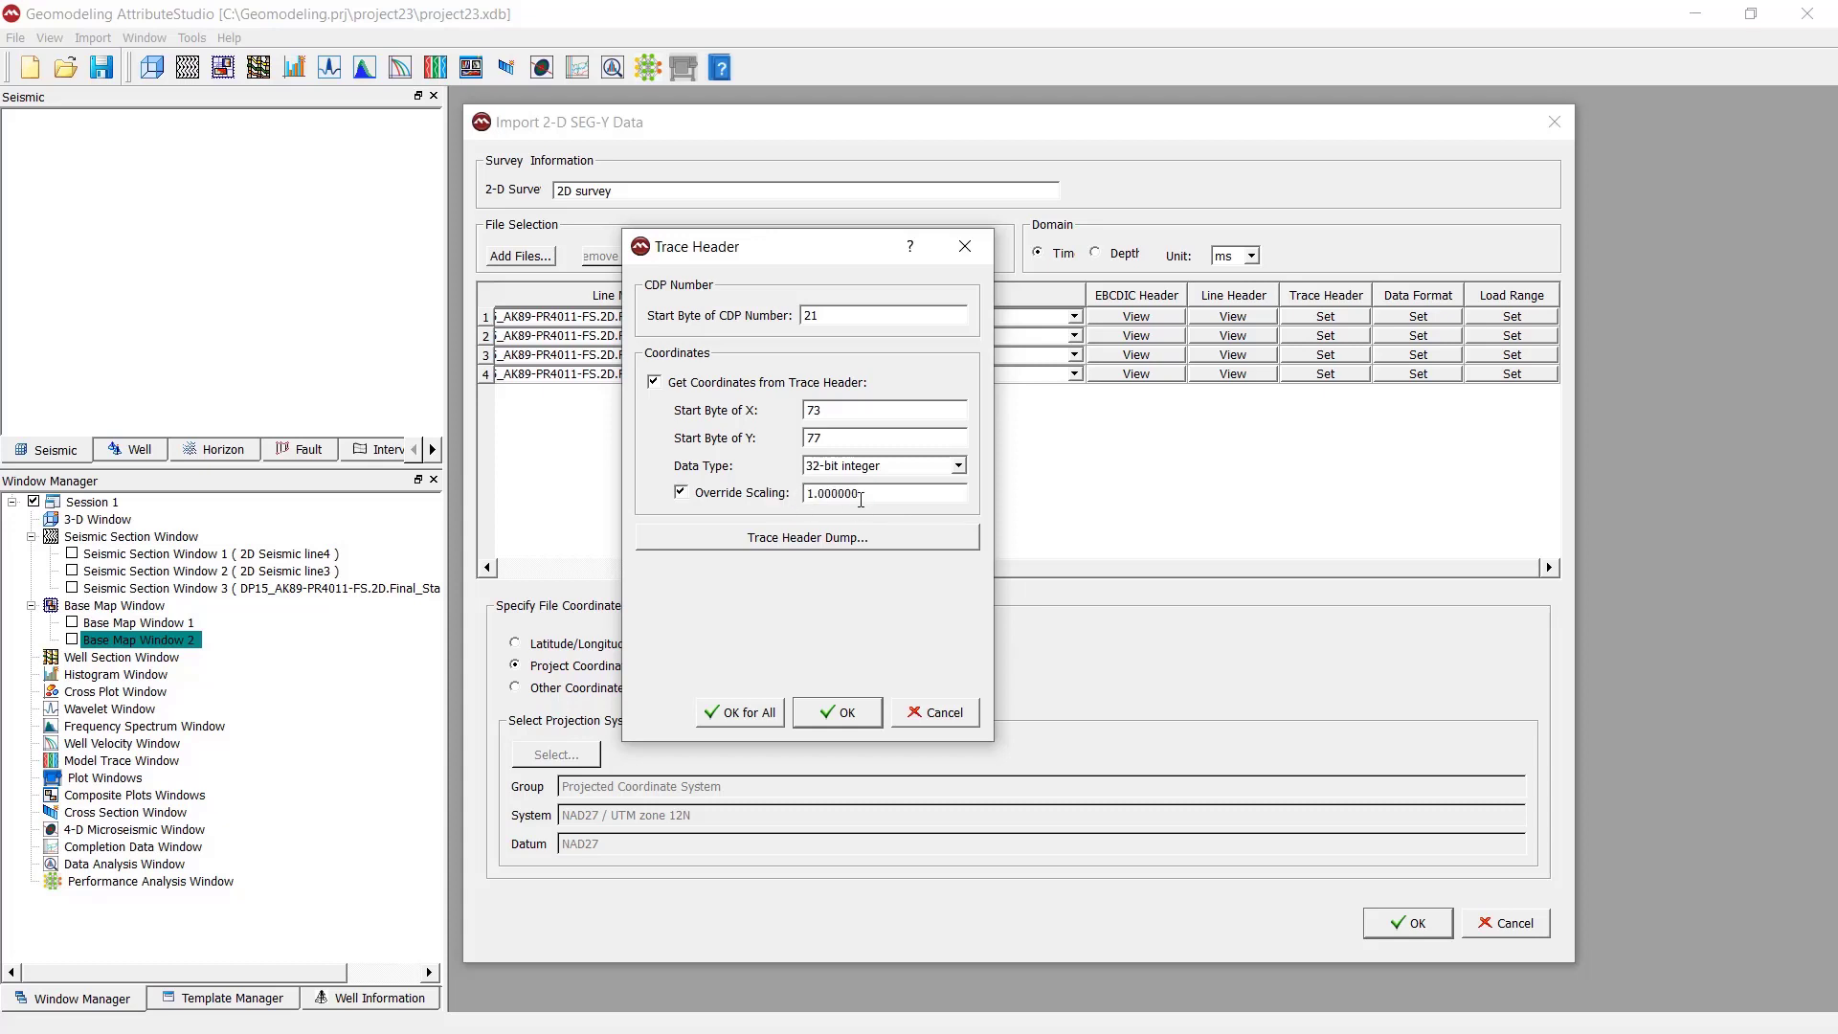
click(791, 499)
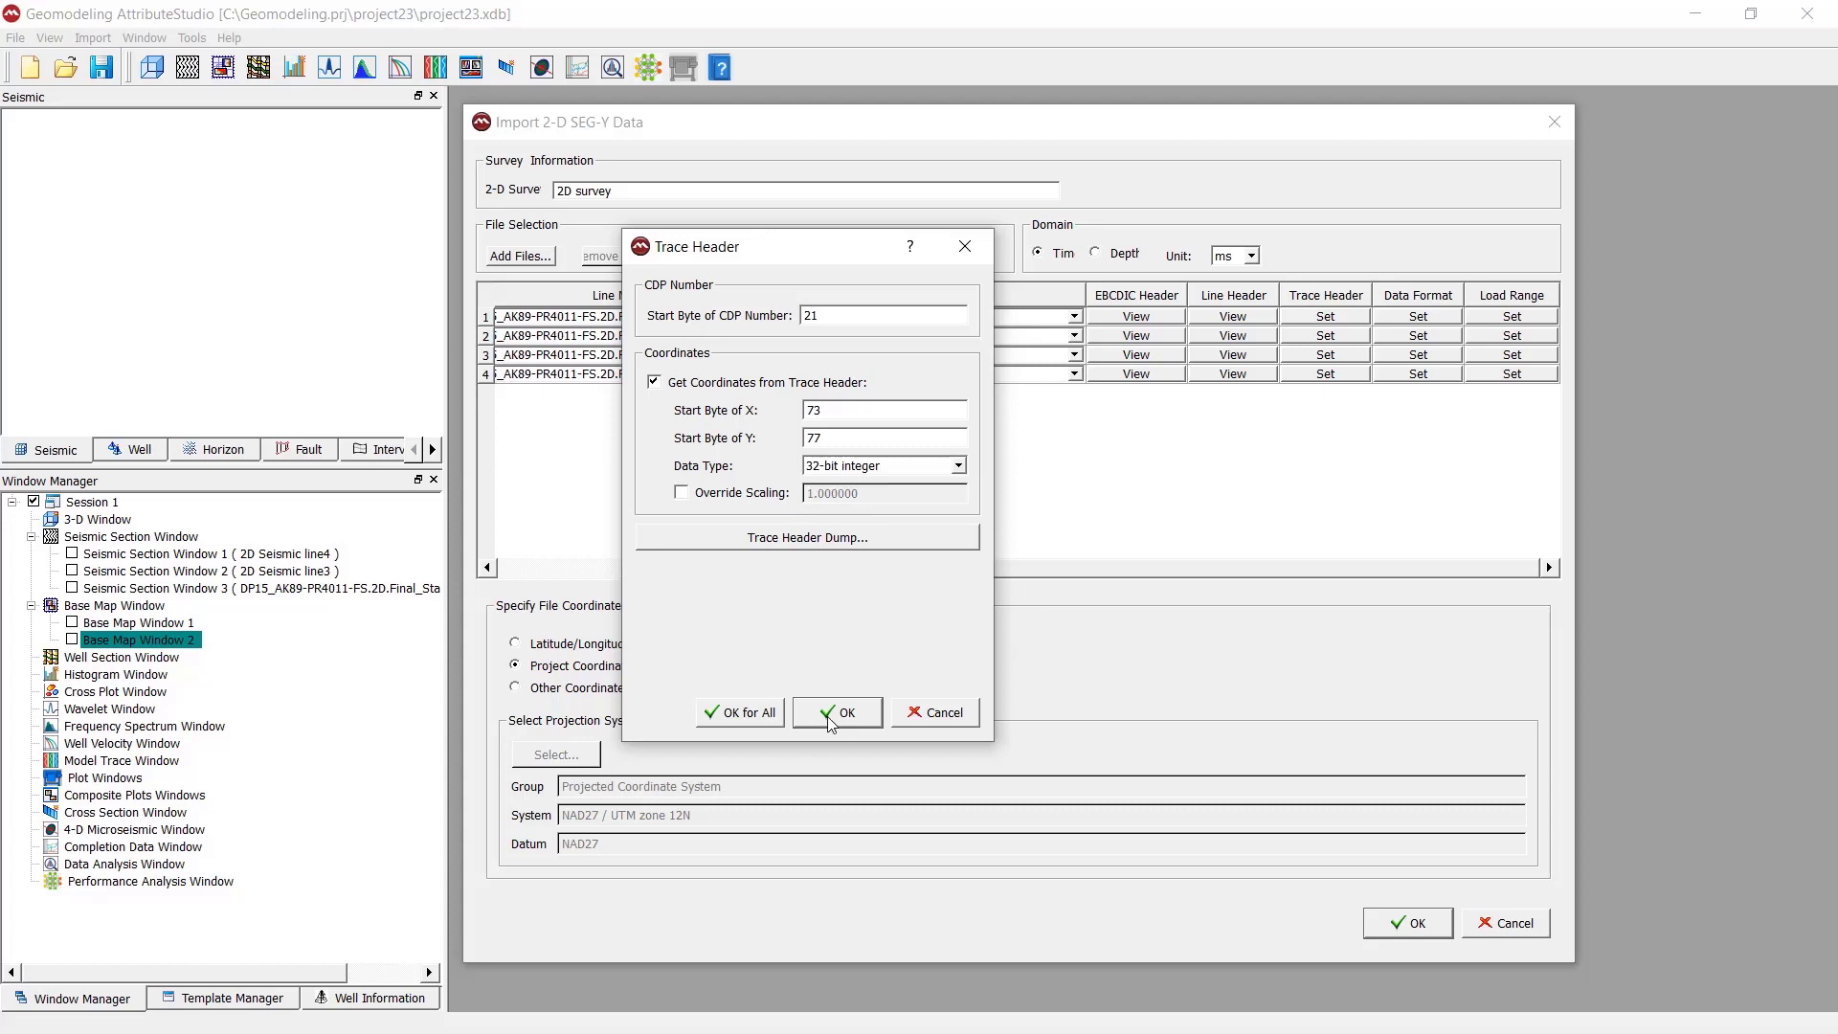
Step: Apply the trace header settings of line AK89-16 to all files in the import list
click(758, 716)
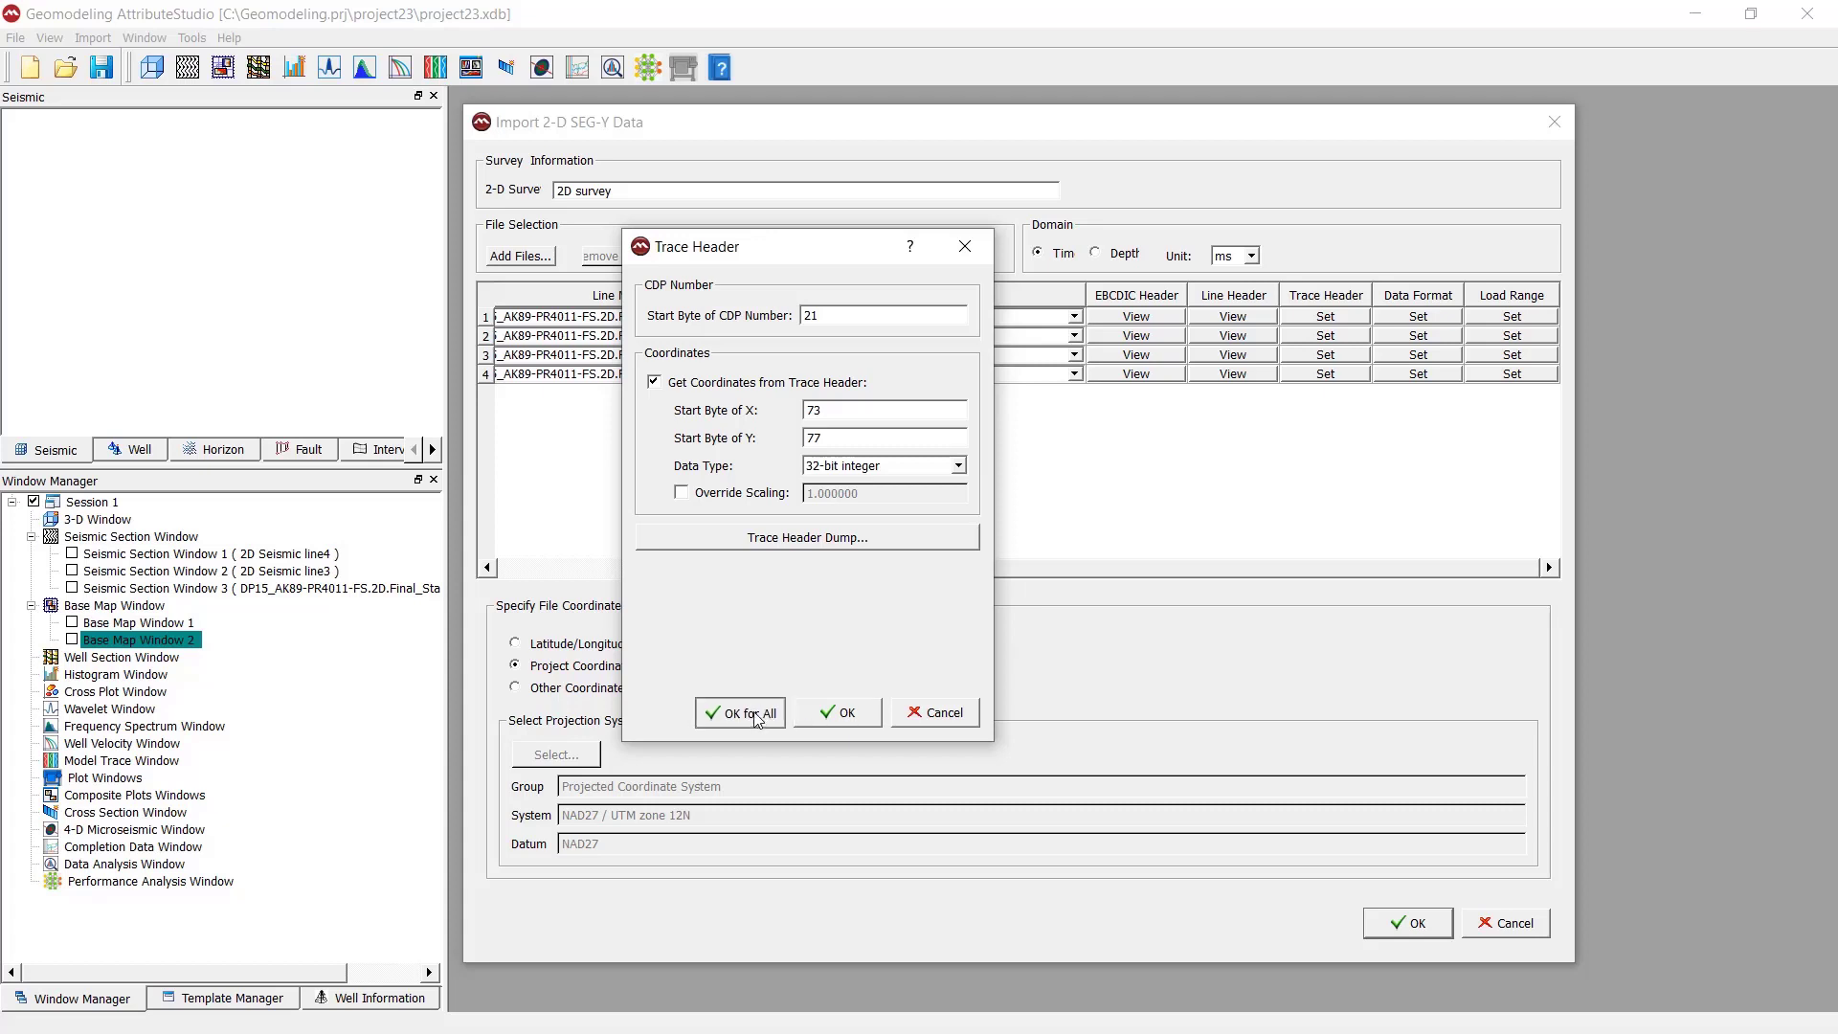
Step: Open the trace data format settings of line AK89-16, enlarge the preview, and view trace 1 as a histogram and a spectrum
click(1429, 319)
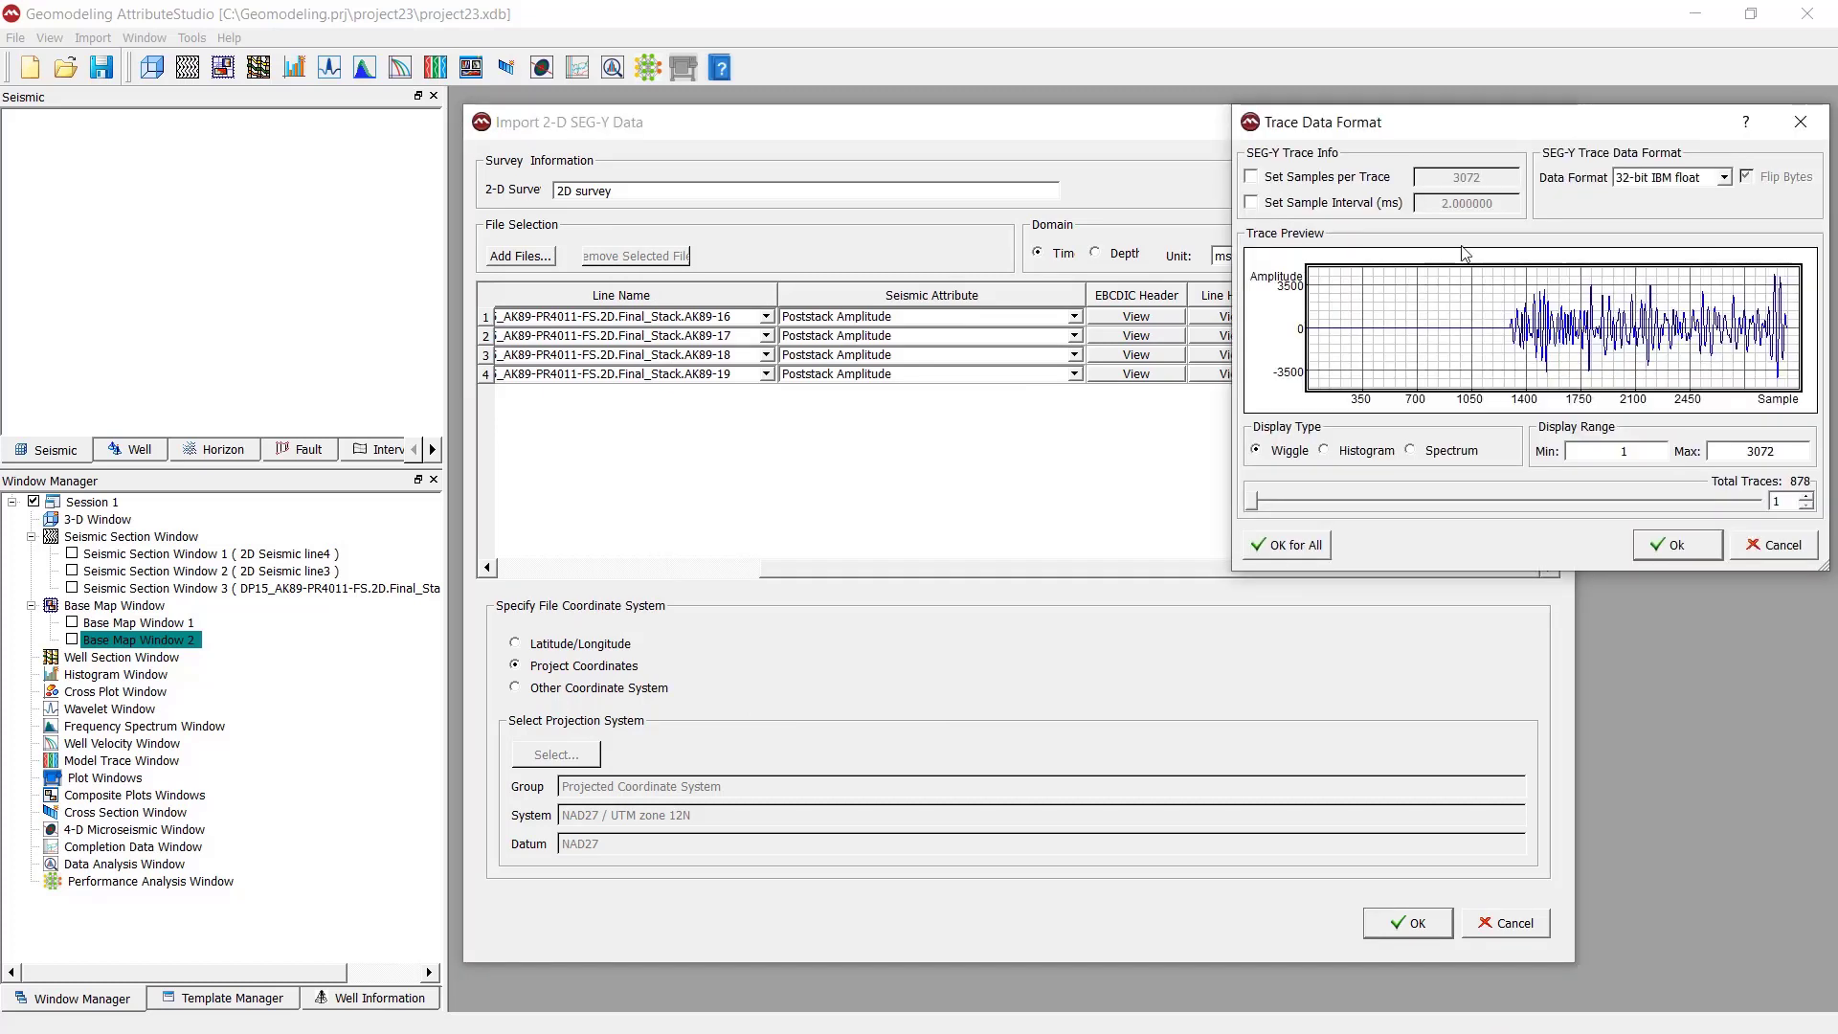
mouse_move(1443, 143)
mouse_down()
mouse_move(623, 192)
mouse_move(631, 214)
mouse_up()
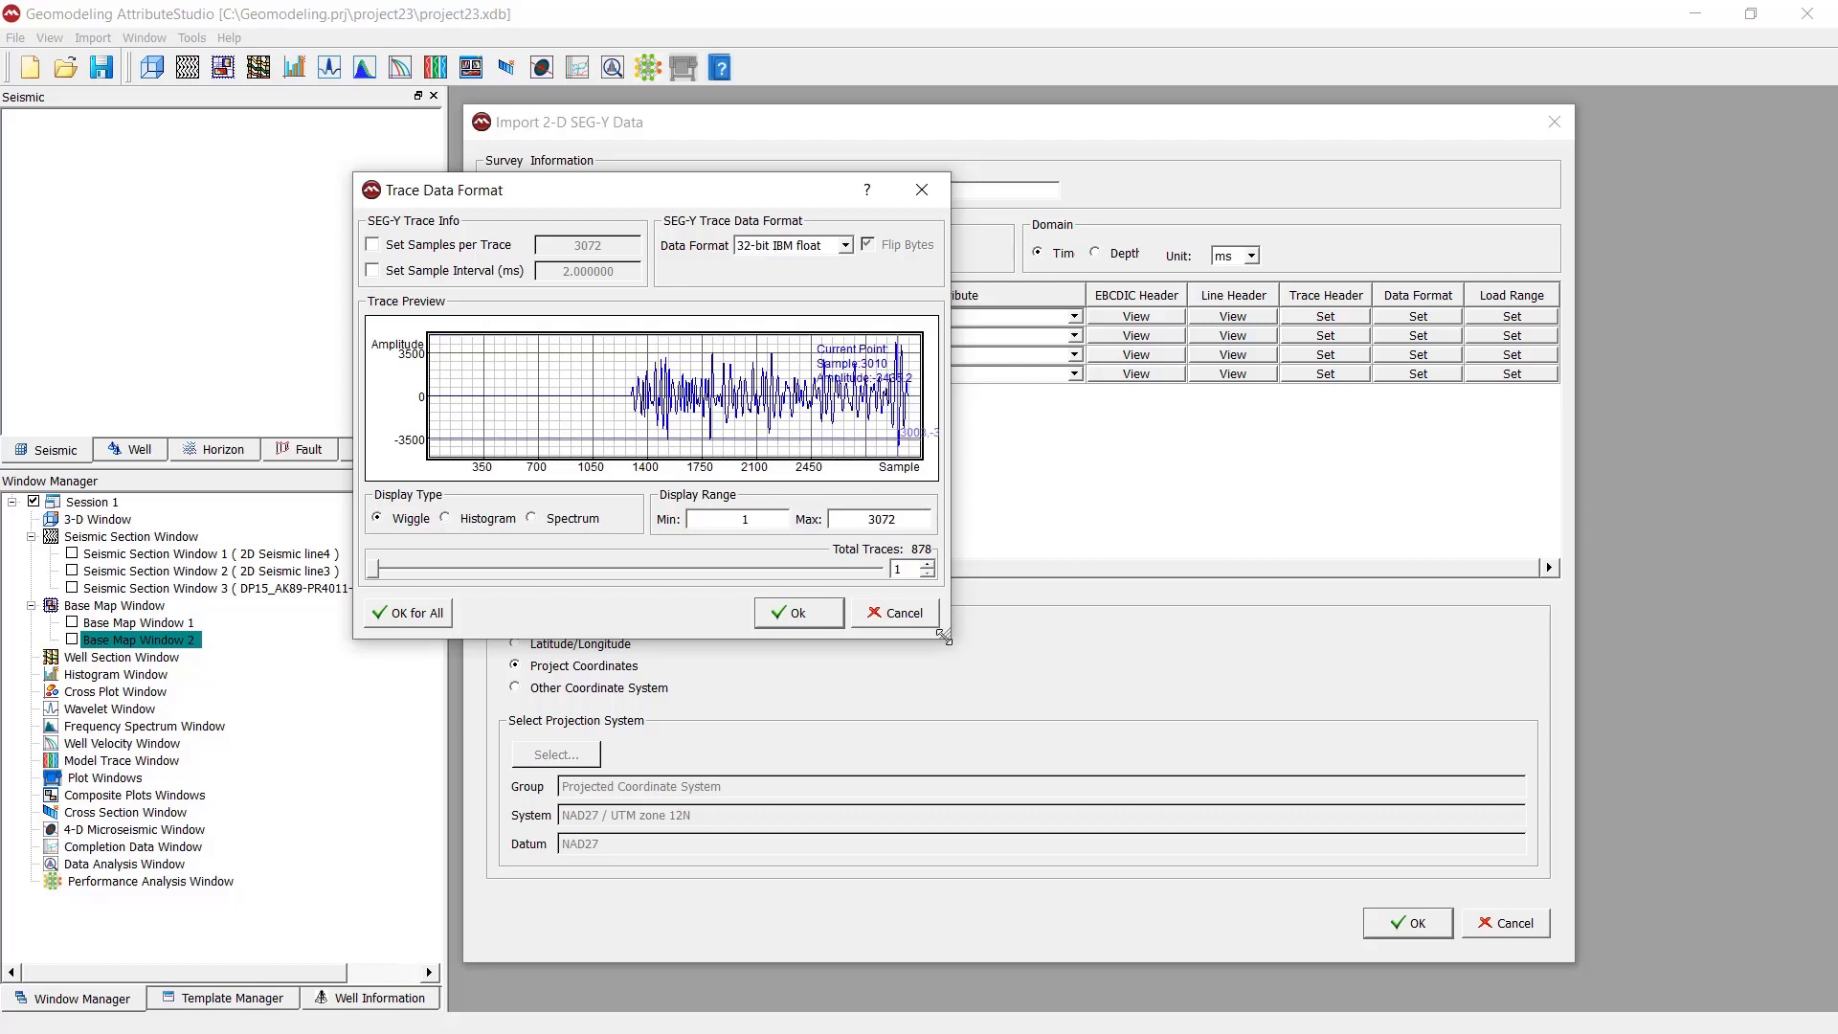
drag(946, 635, 1132, 786)
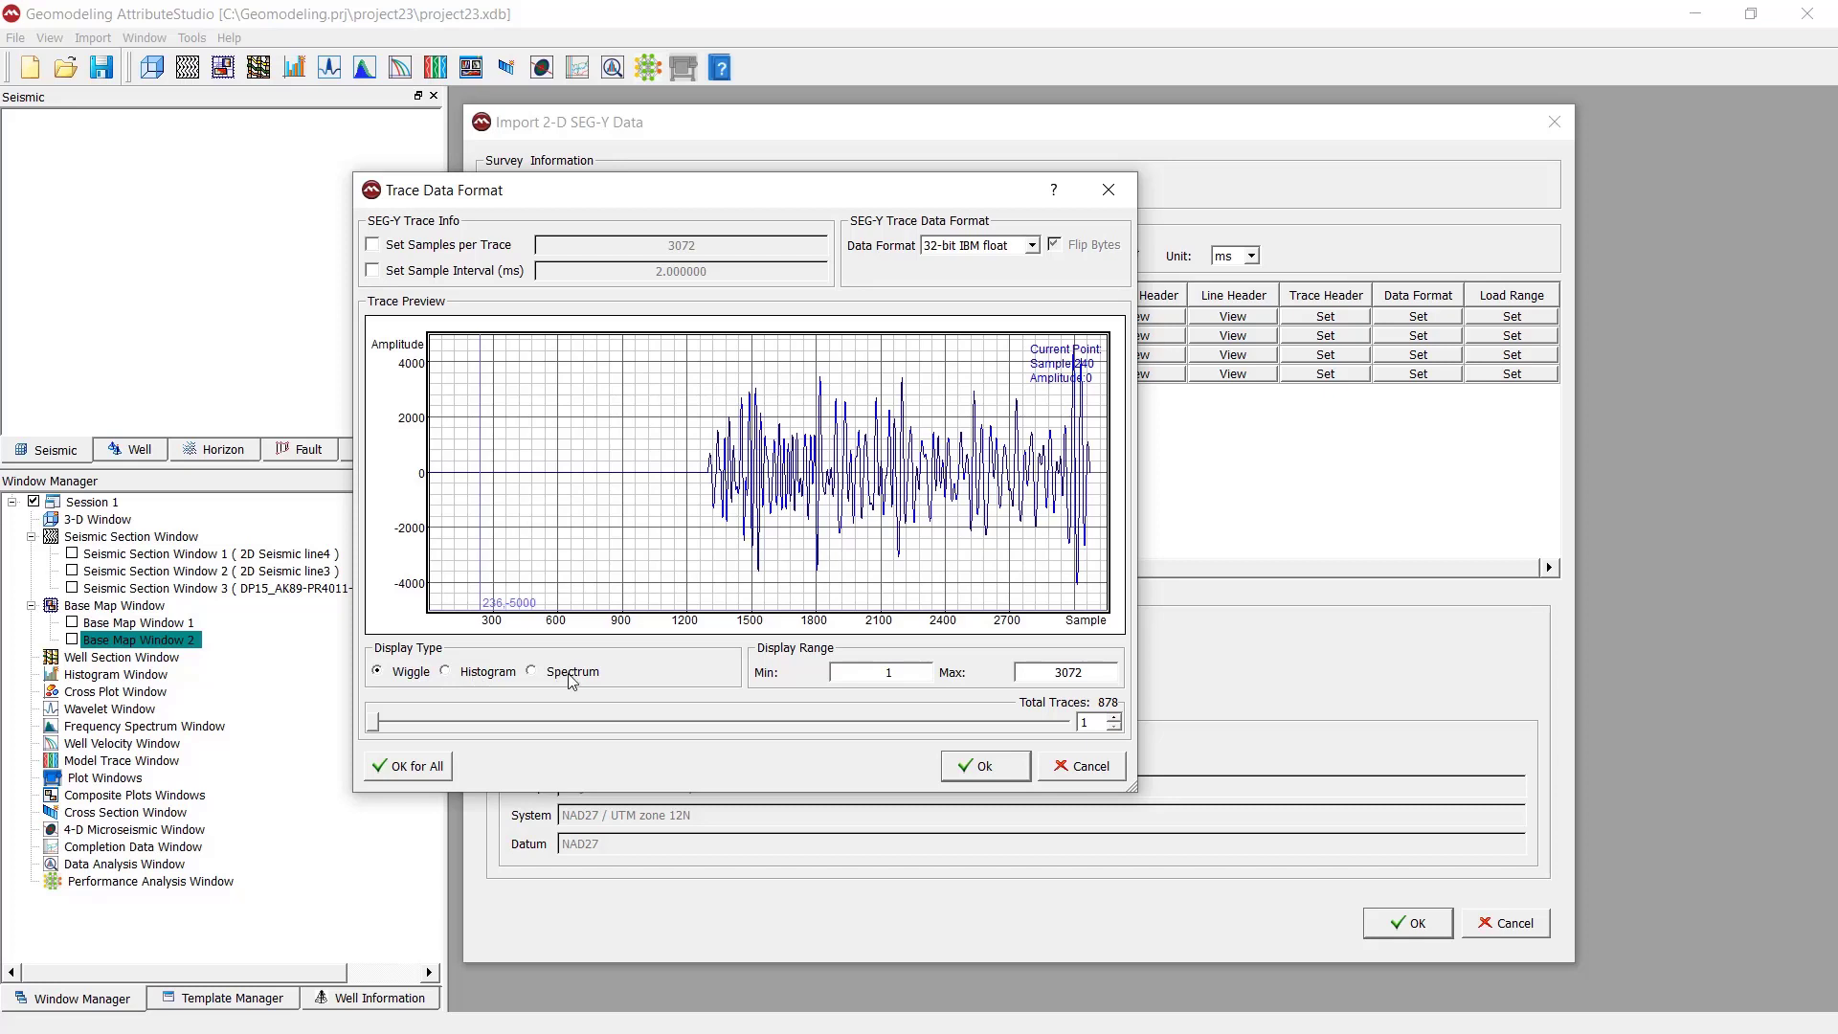
click(514, 674)
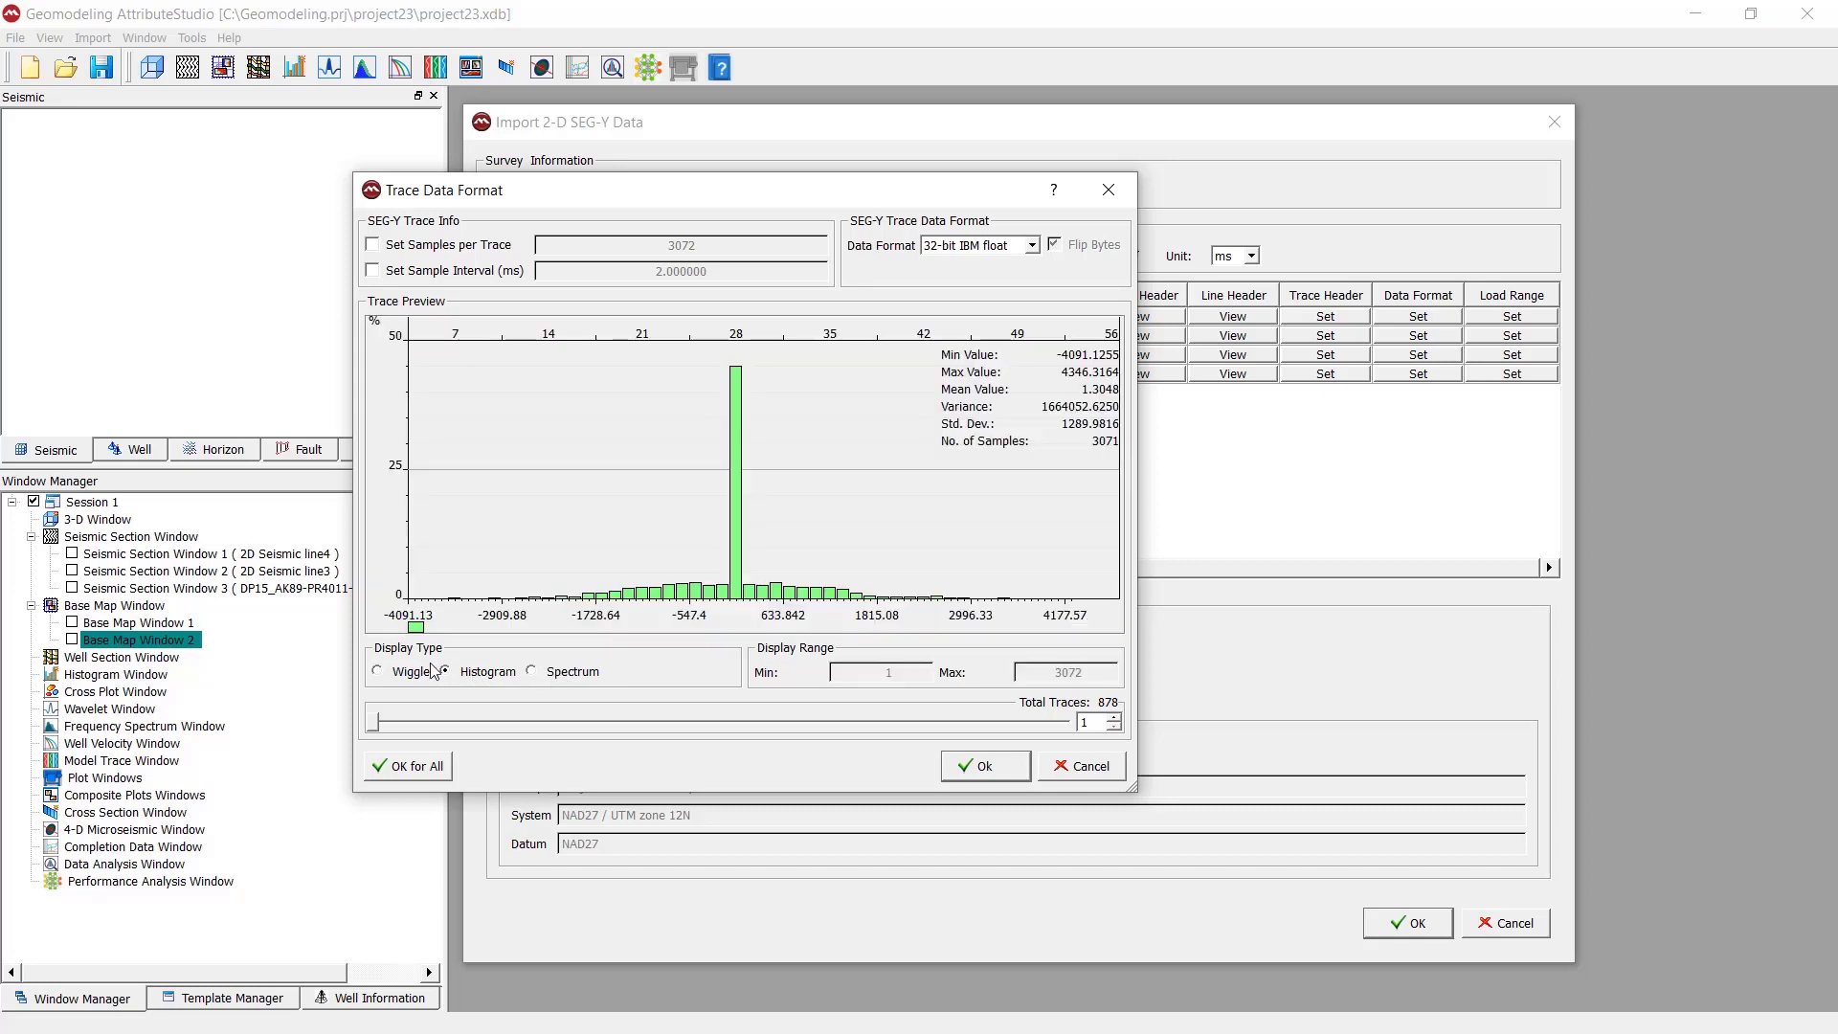
click(553, 677)
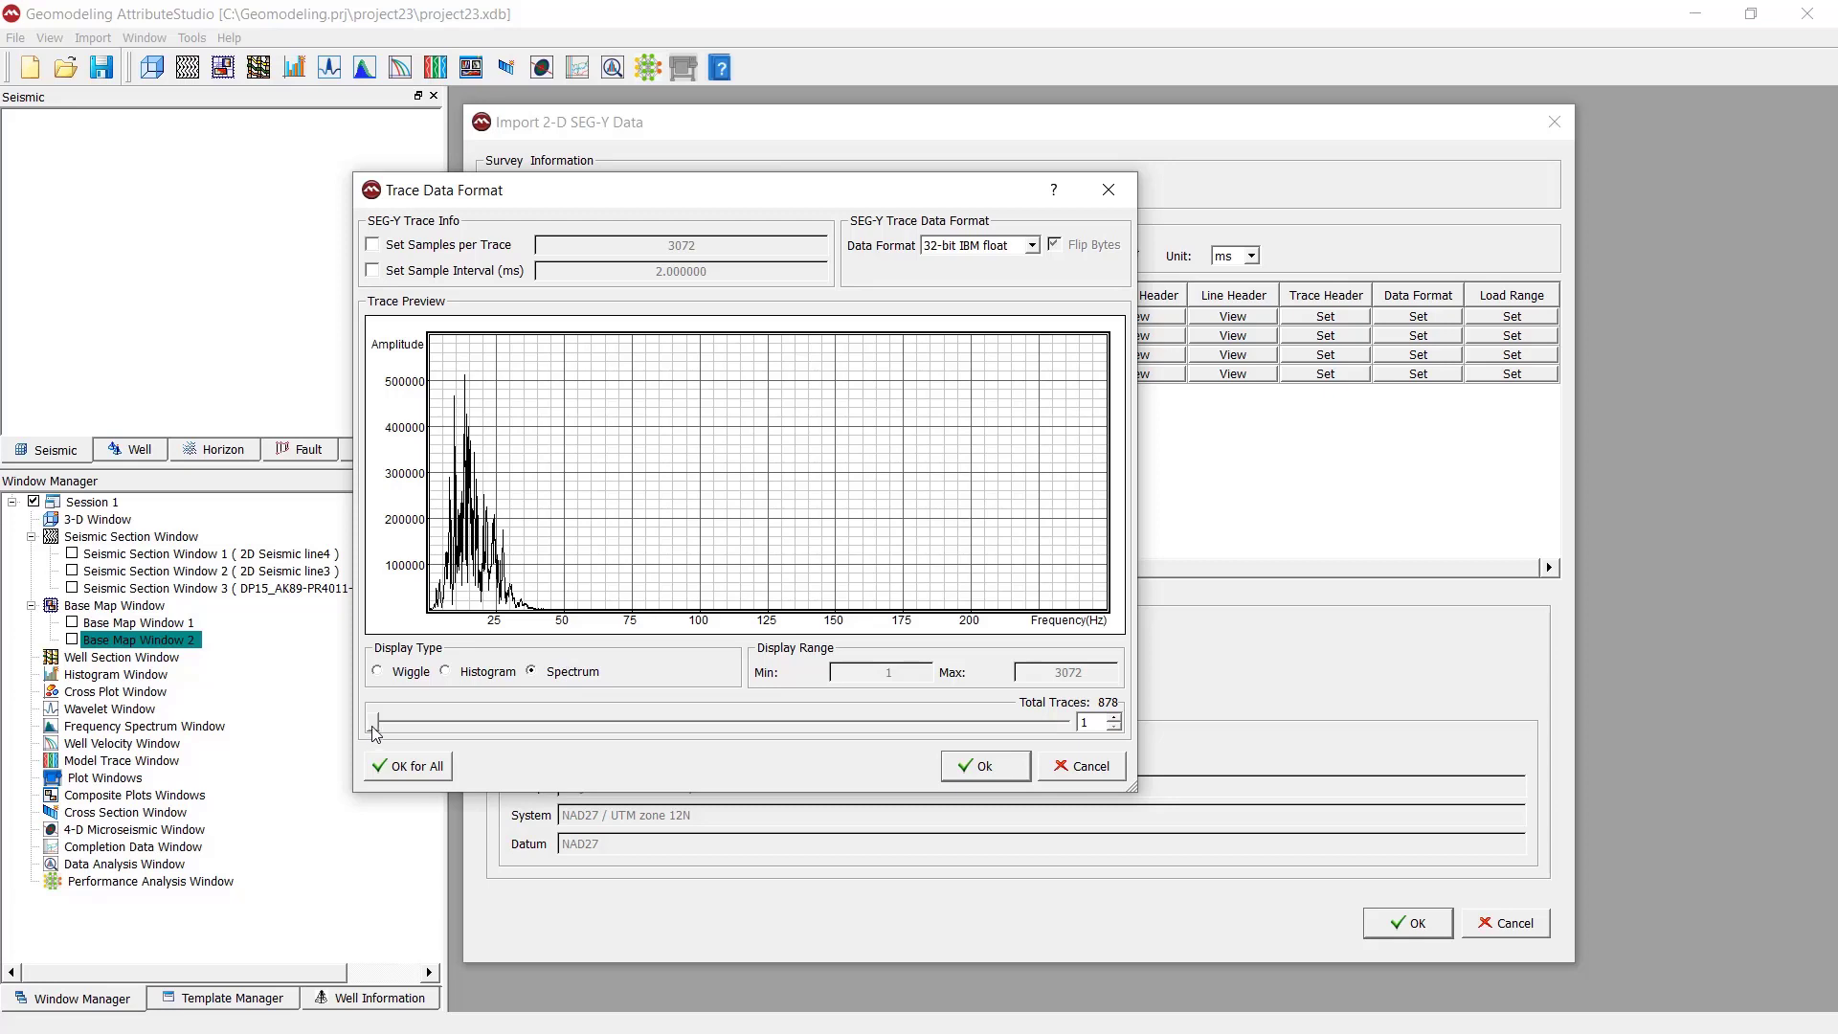
Step: Preview trace 182 as a wiggle and a histogram, and view trace 145 as a wiggle
mouse_move(374, 733)
mouse_down()
mouse_move(922, 729)
mouse_move(514, 728)
mouse_up()
click(417, 676)
click(493, 680)
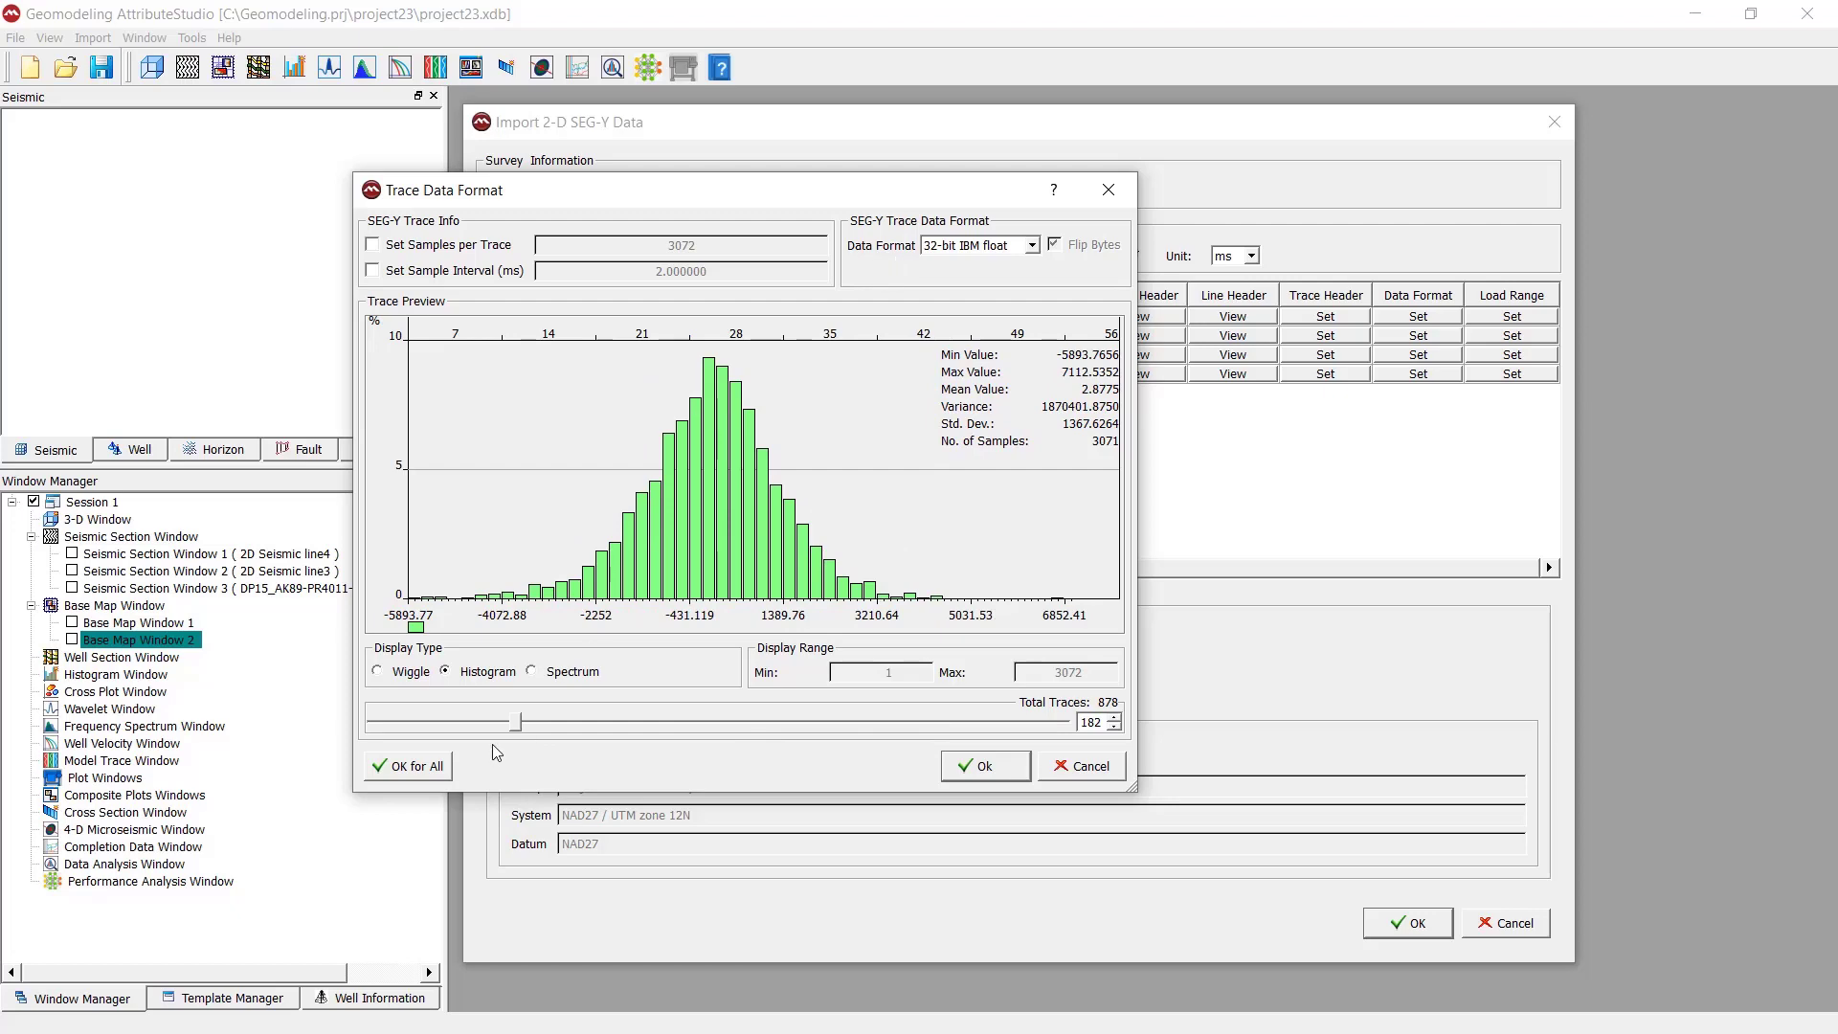
mouse_move(519, 723)
mouse_down()
mouse_move(457, 723)
mouse_move(487, 723)
mouse_up()
click(425, 682)
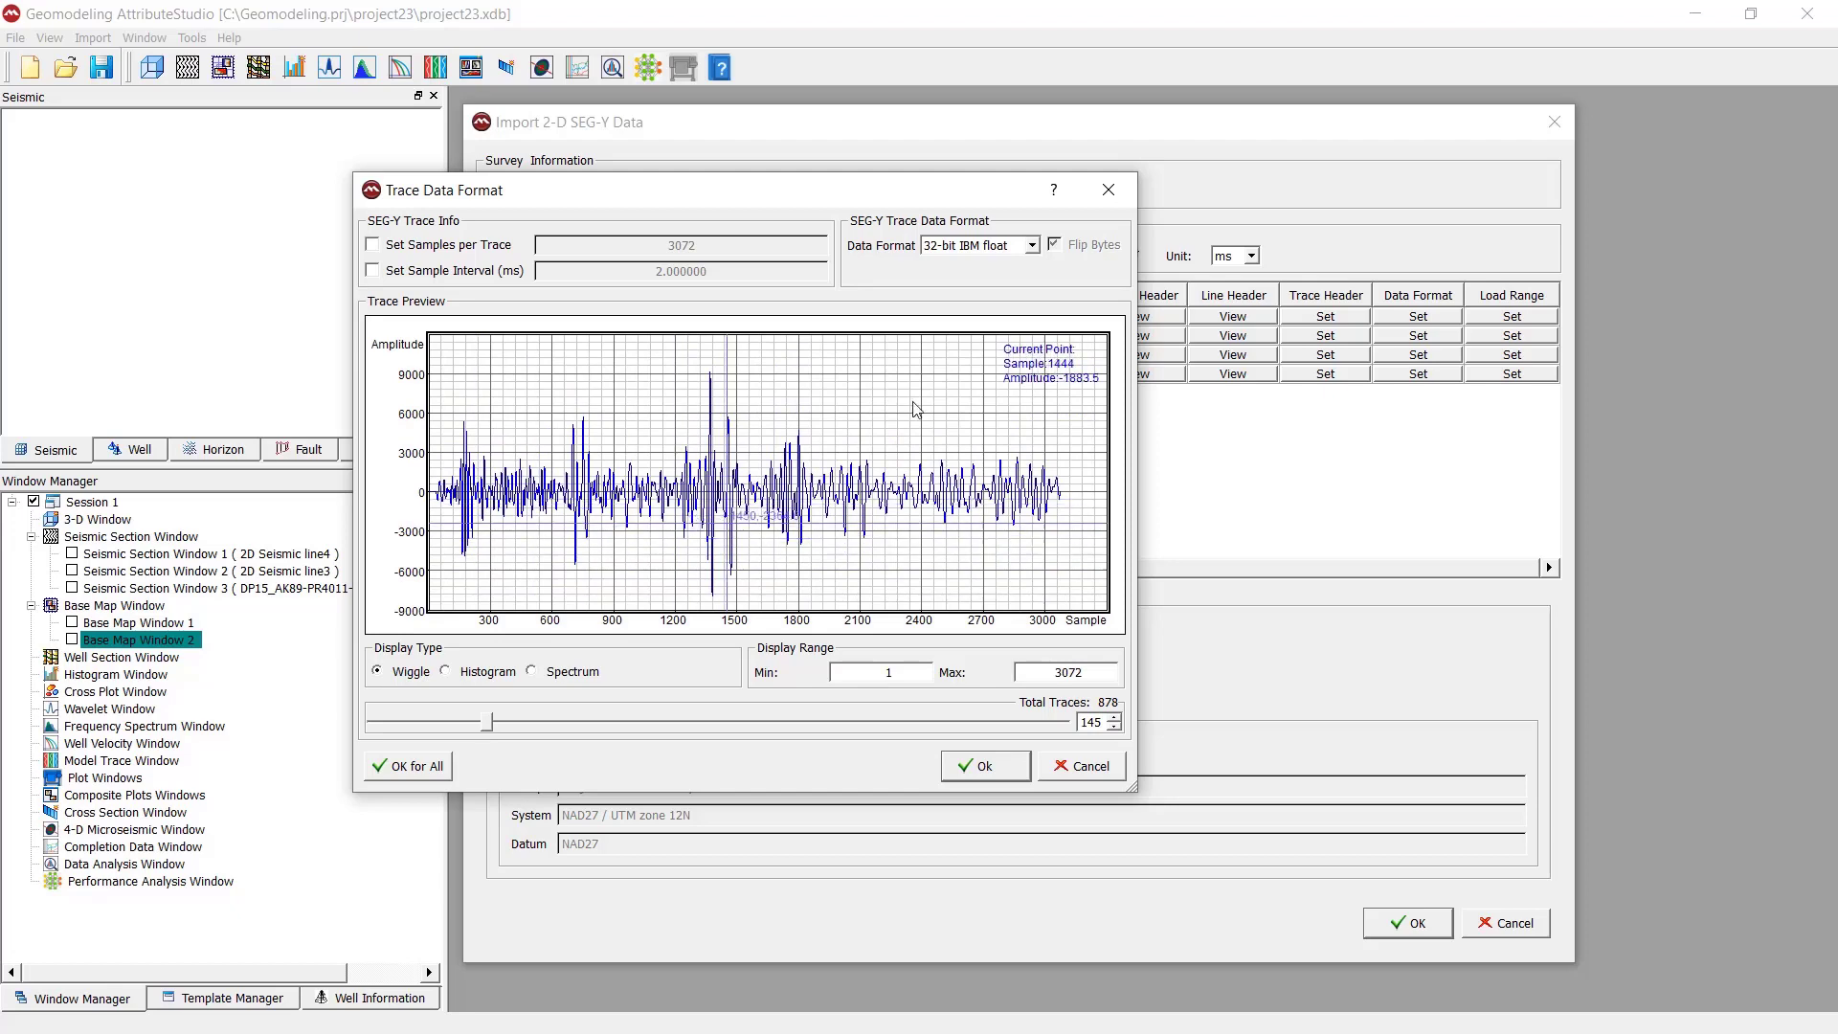
Step: Try the 32-bit integer data format on the trace preview and switch back to 32-bit IBM float
click(976, 245)
click(980, 301)
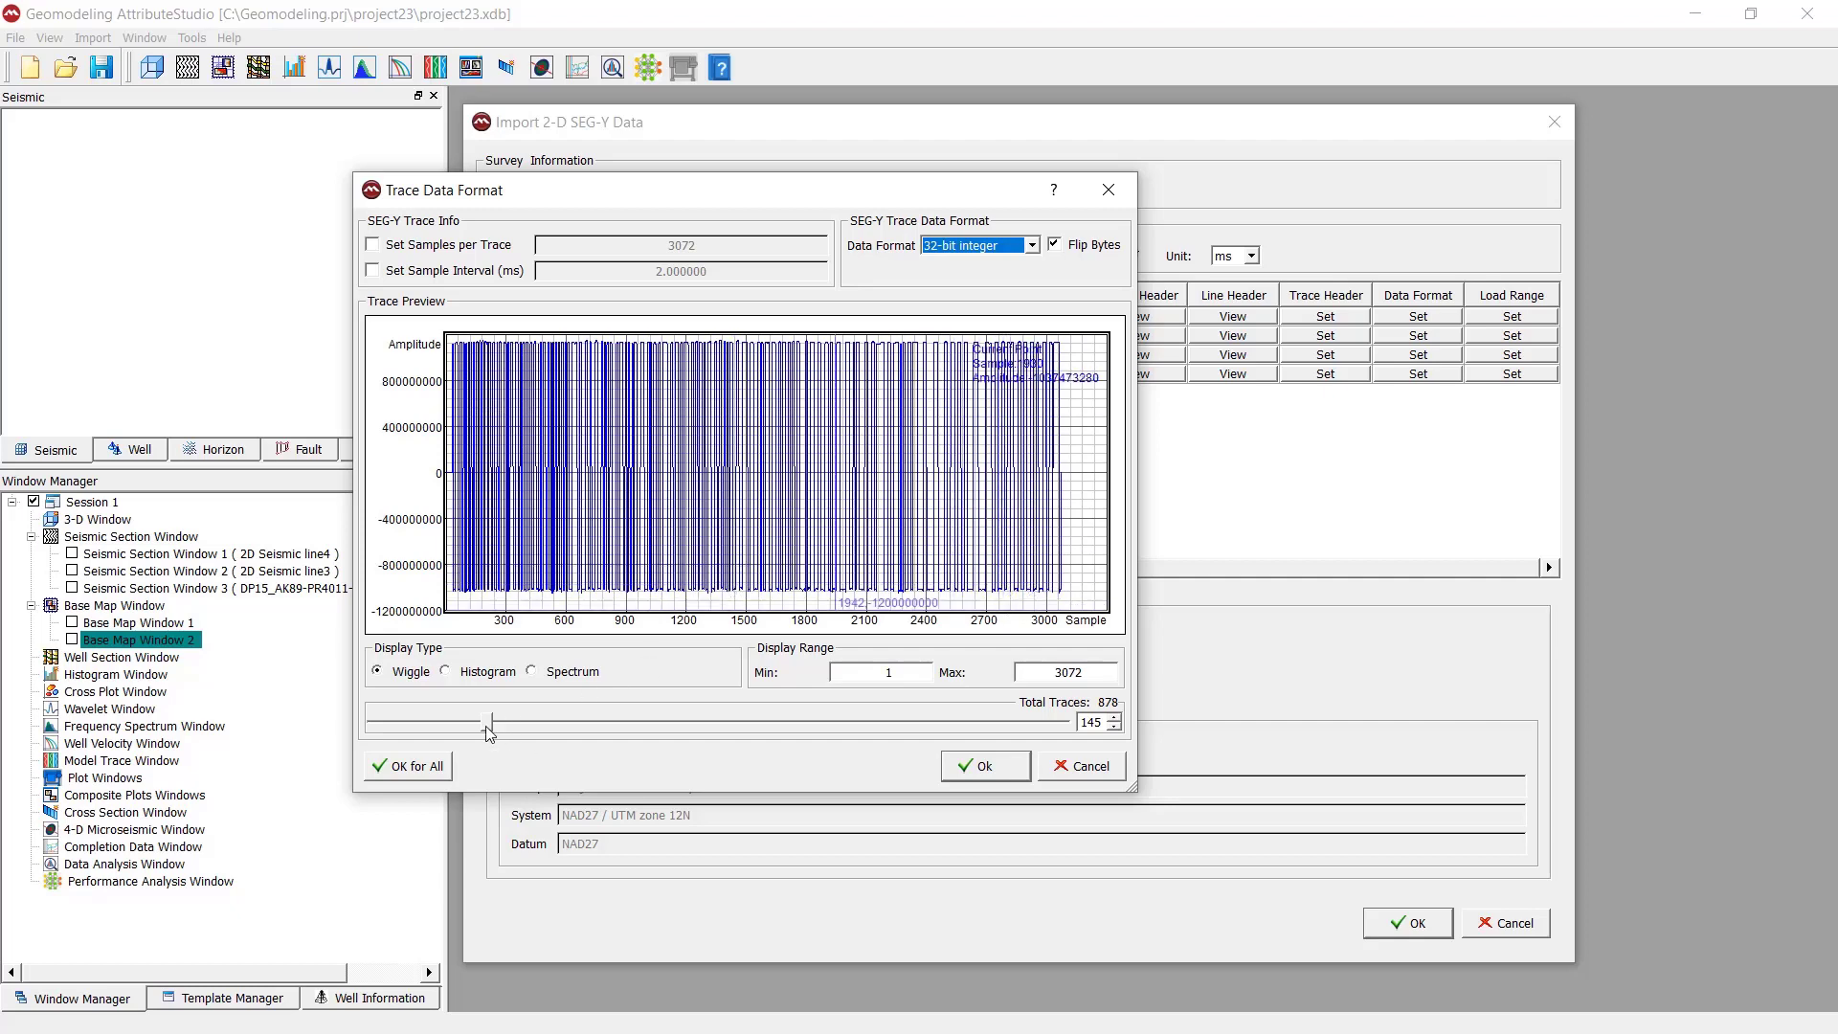
click(976, 245)
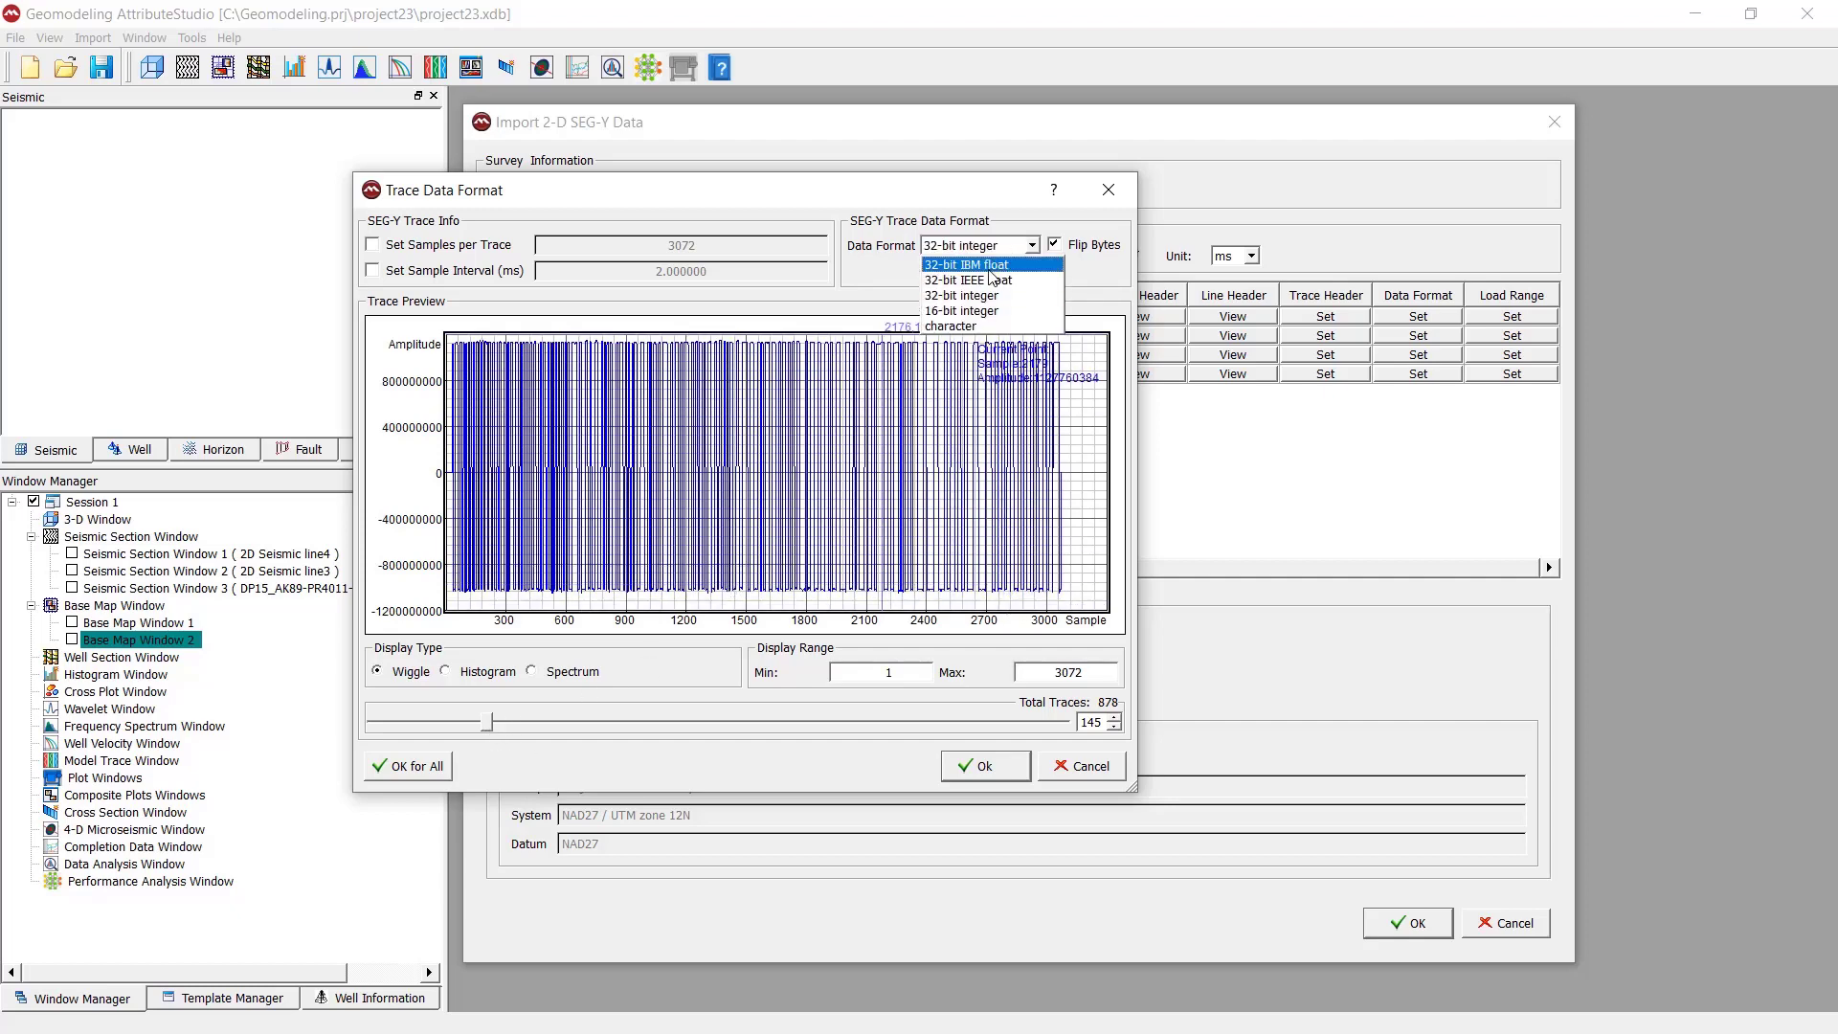
click(991, 267)
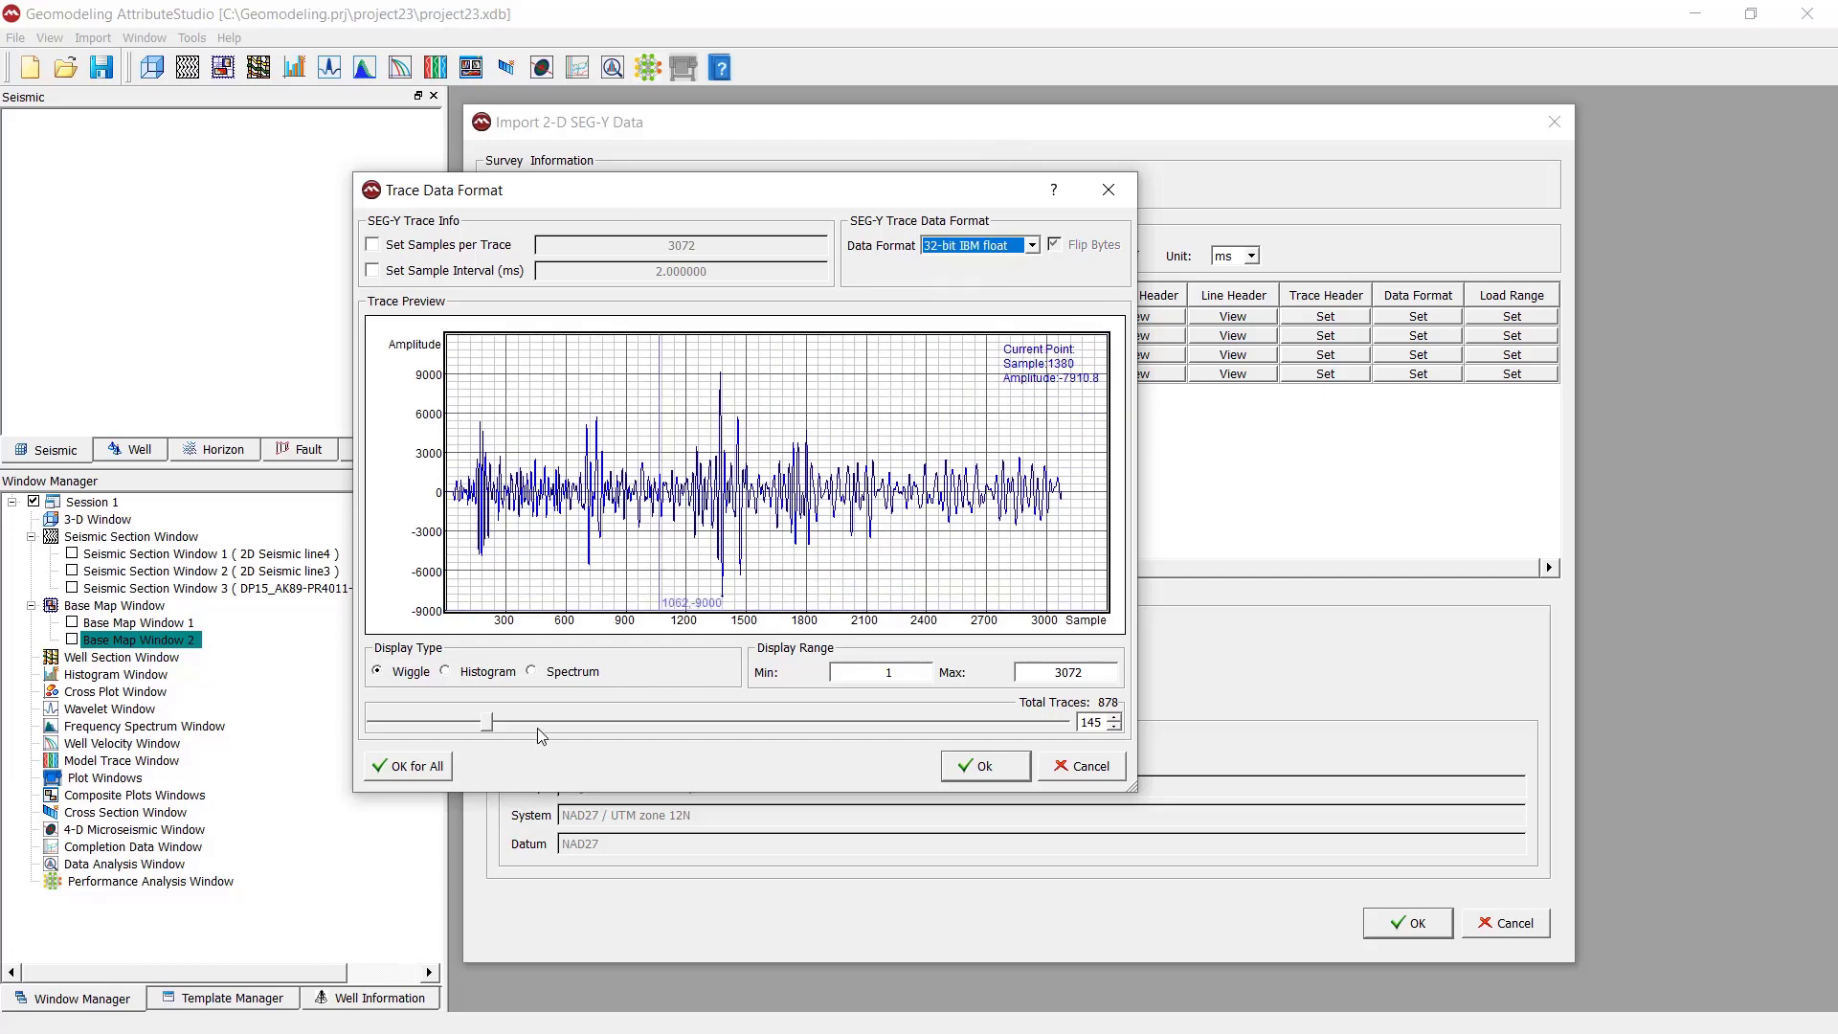
Step: Preview trace 63, and apply the data format and the full trace and time load range to all files in the import list
drag(490, 735, 423, 739)
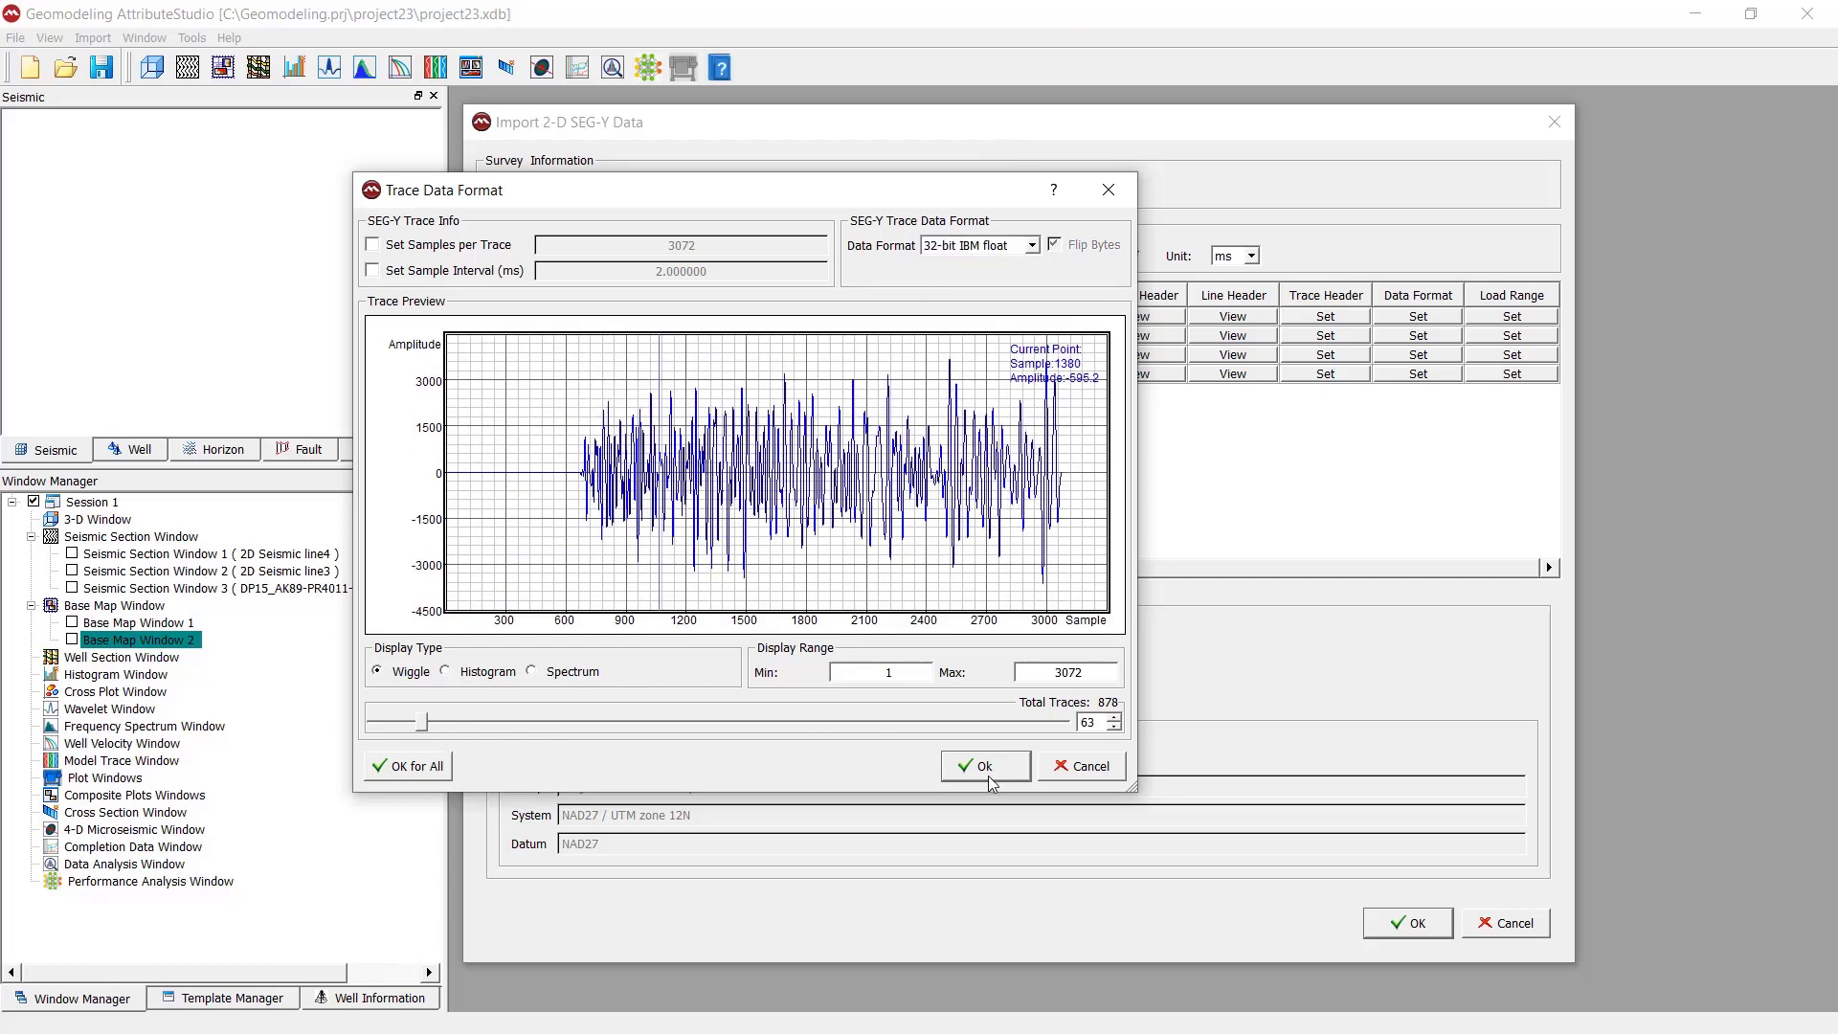
click(436, 768)
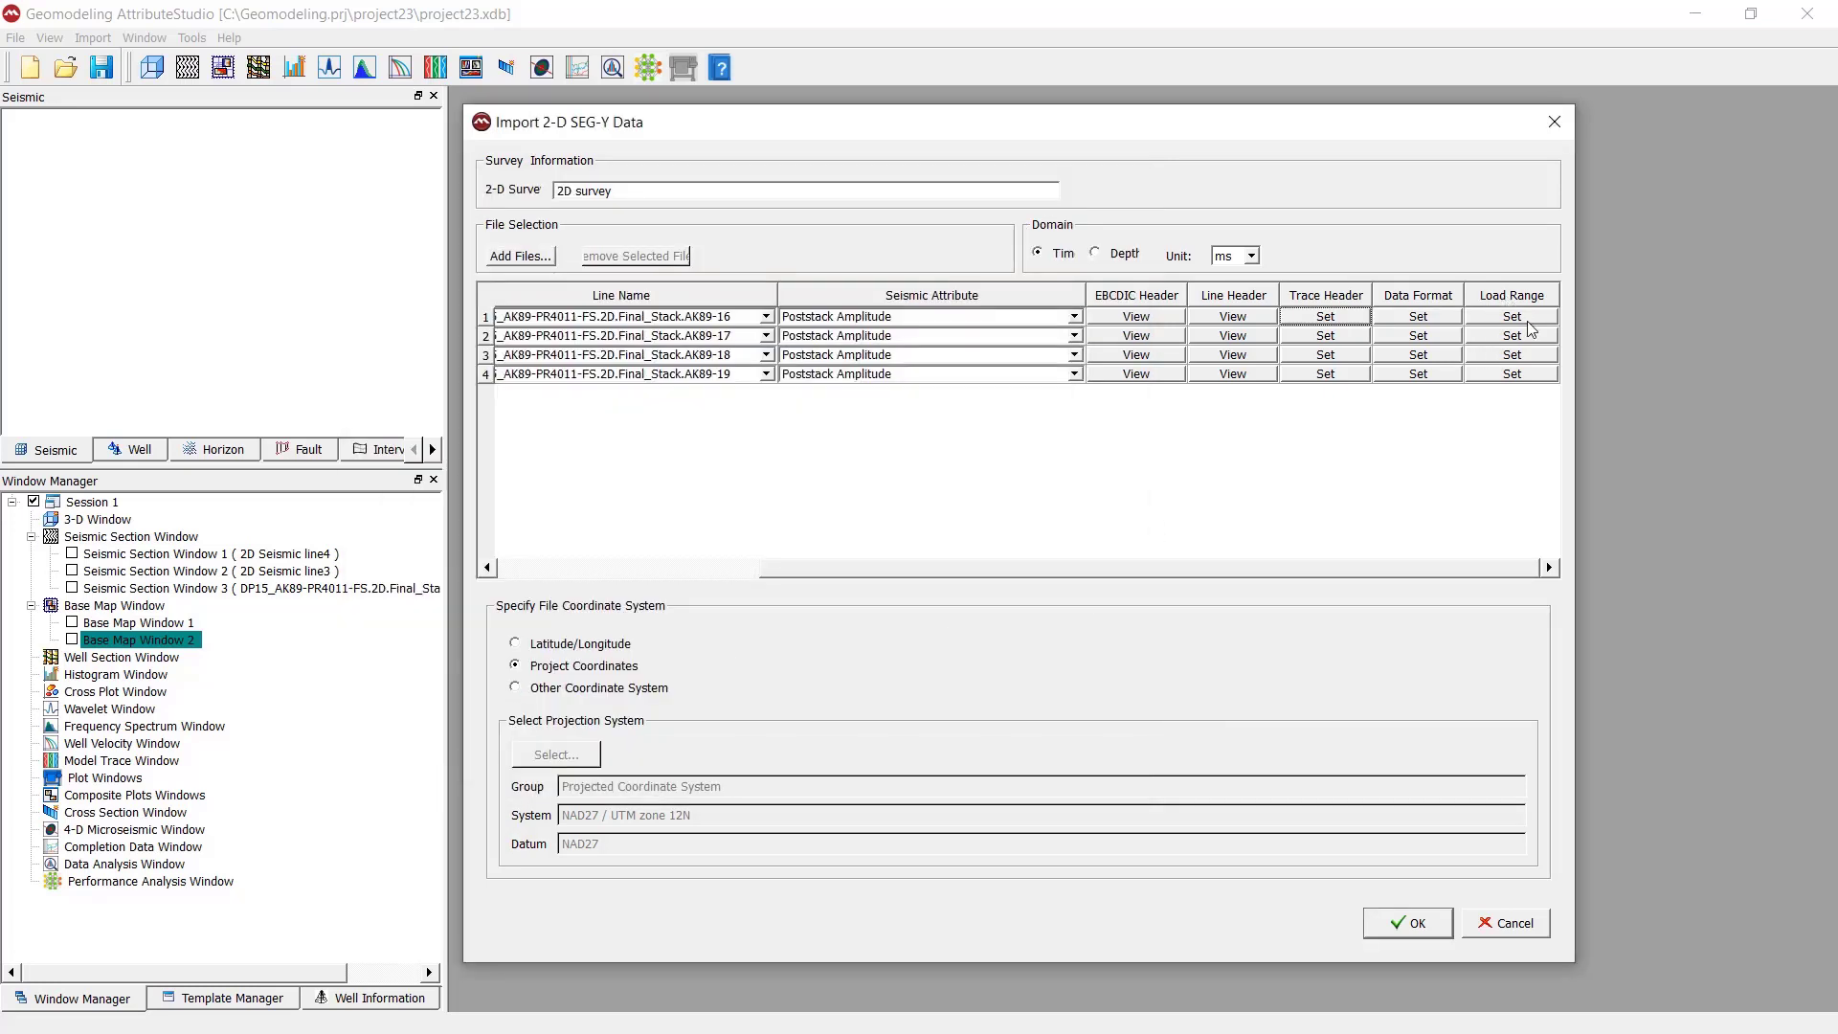
click(1530, 323)
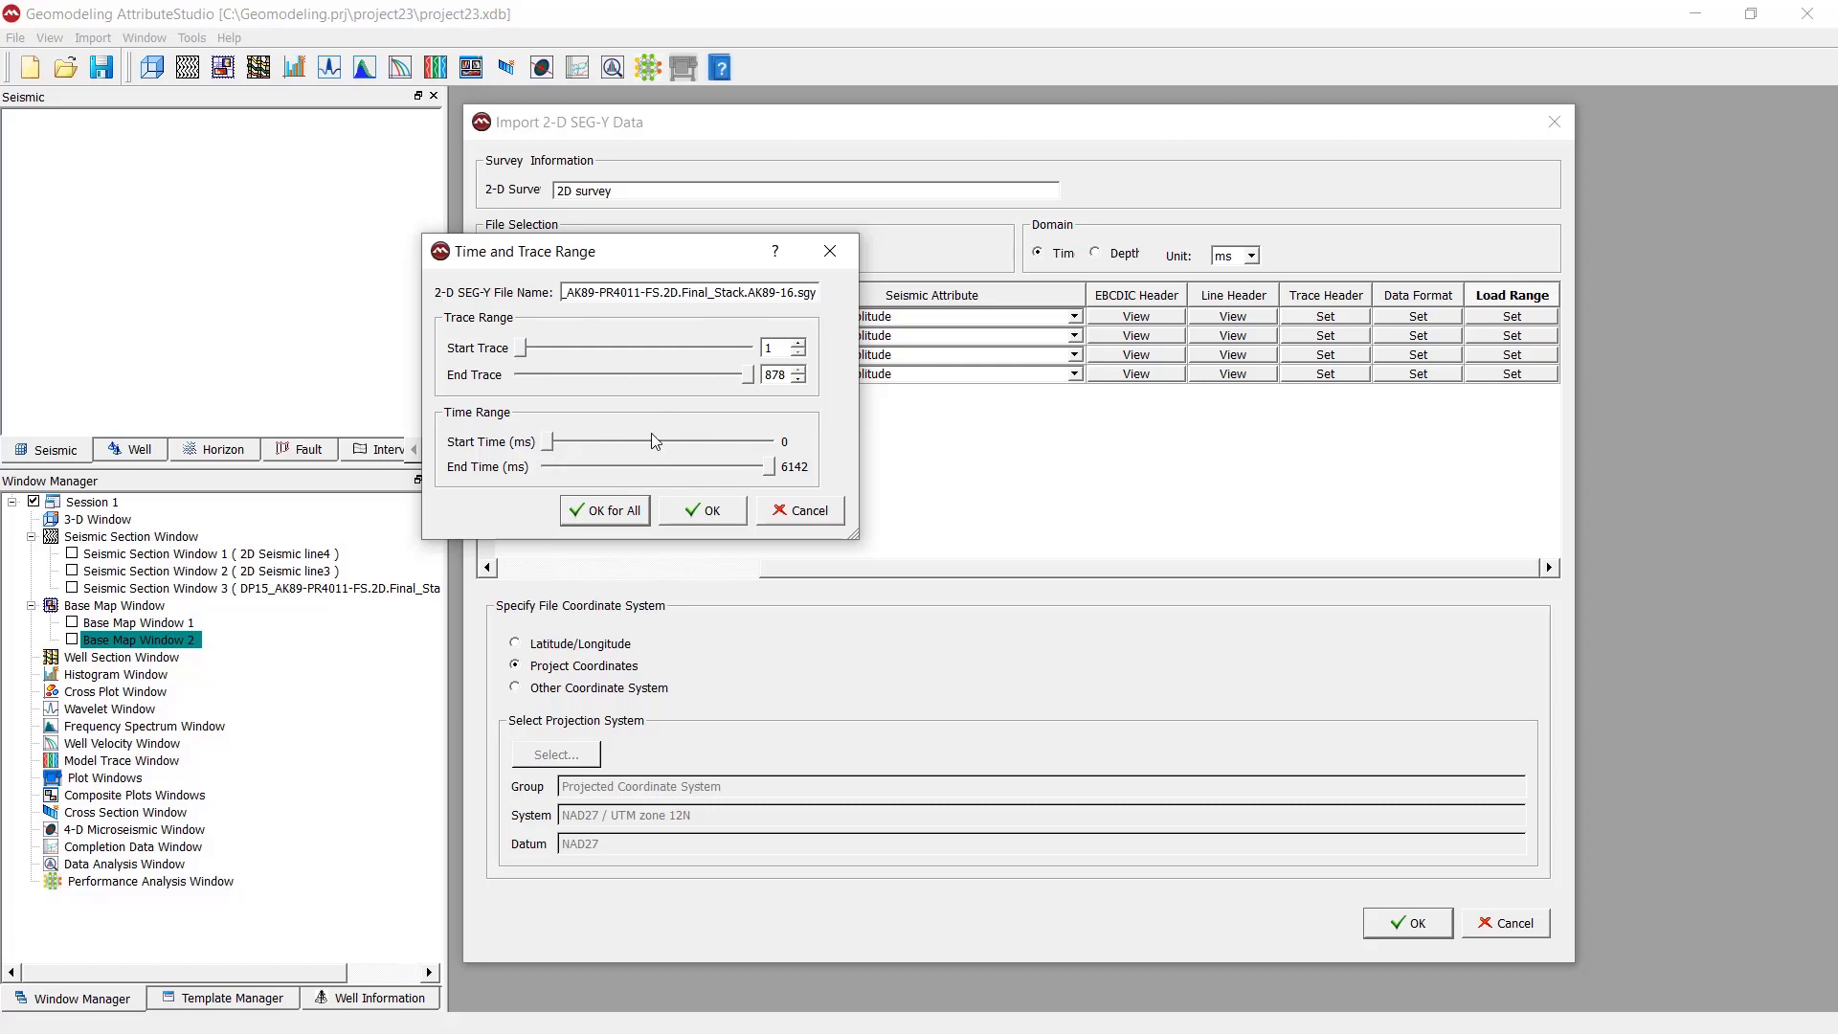
click(622, 510)
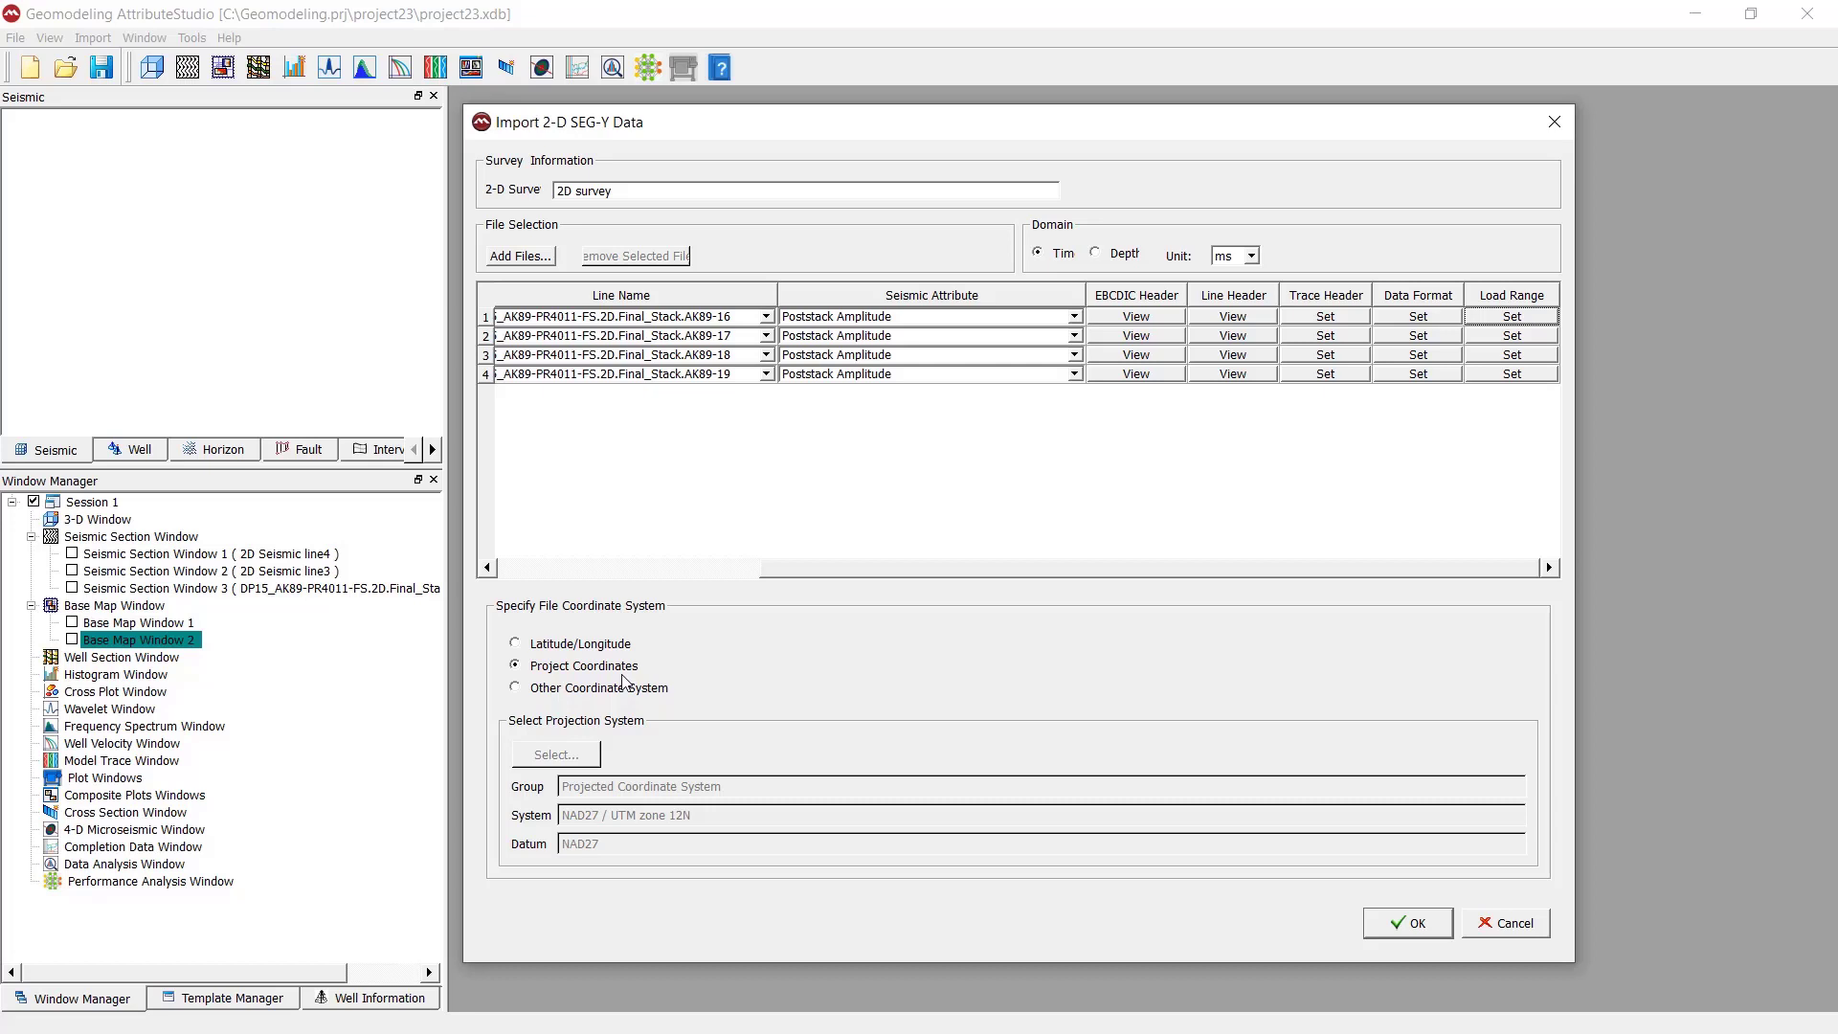
Step: Look at the coordinate reference systems offered for another coordinate system, and return the file coordinates to Project Coordinates
click(553, 690)
click(580, 760)
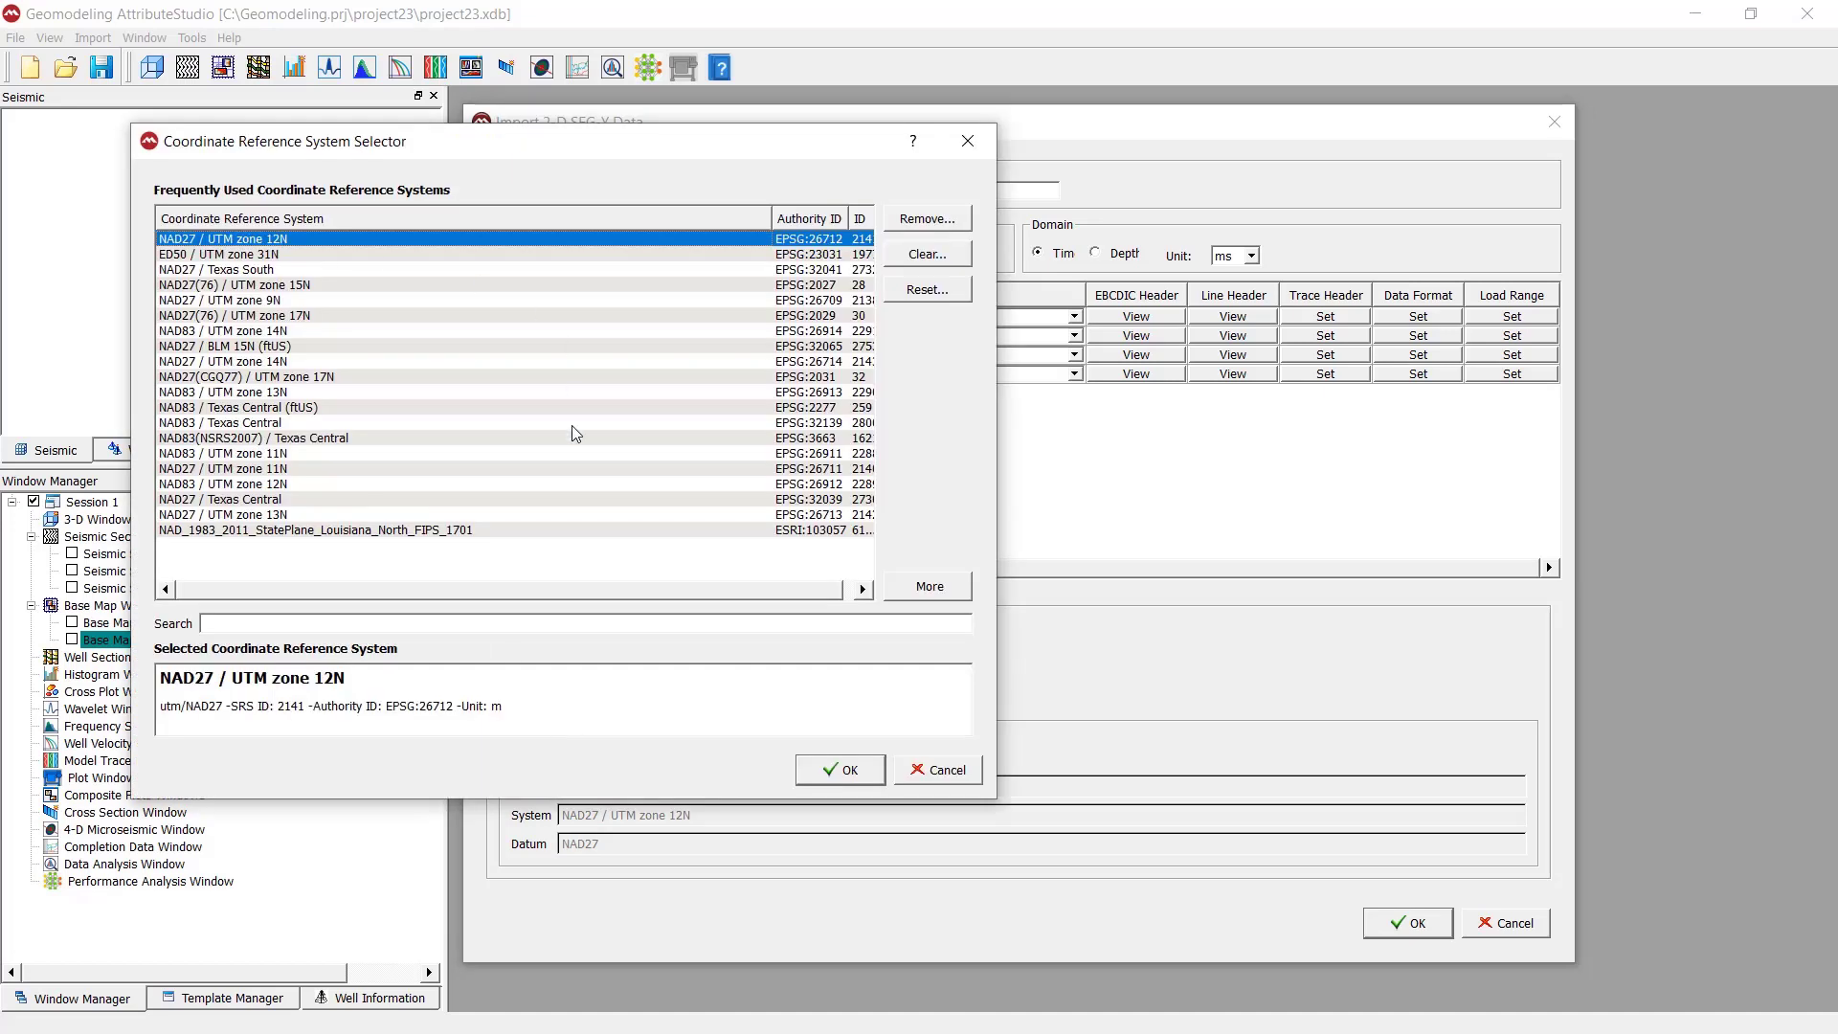
click(967, 150)
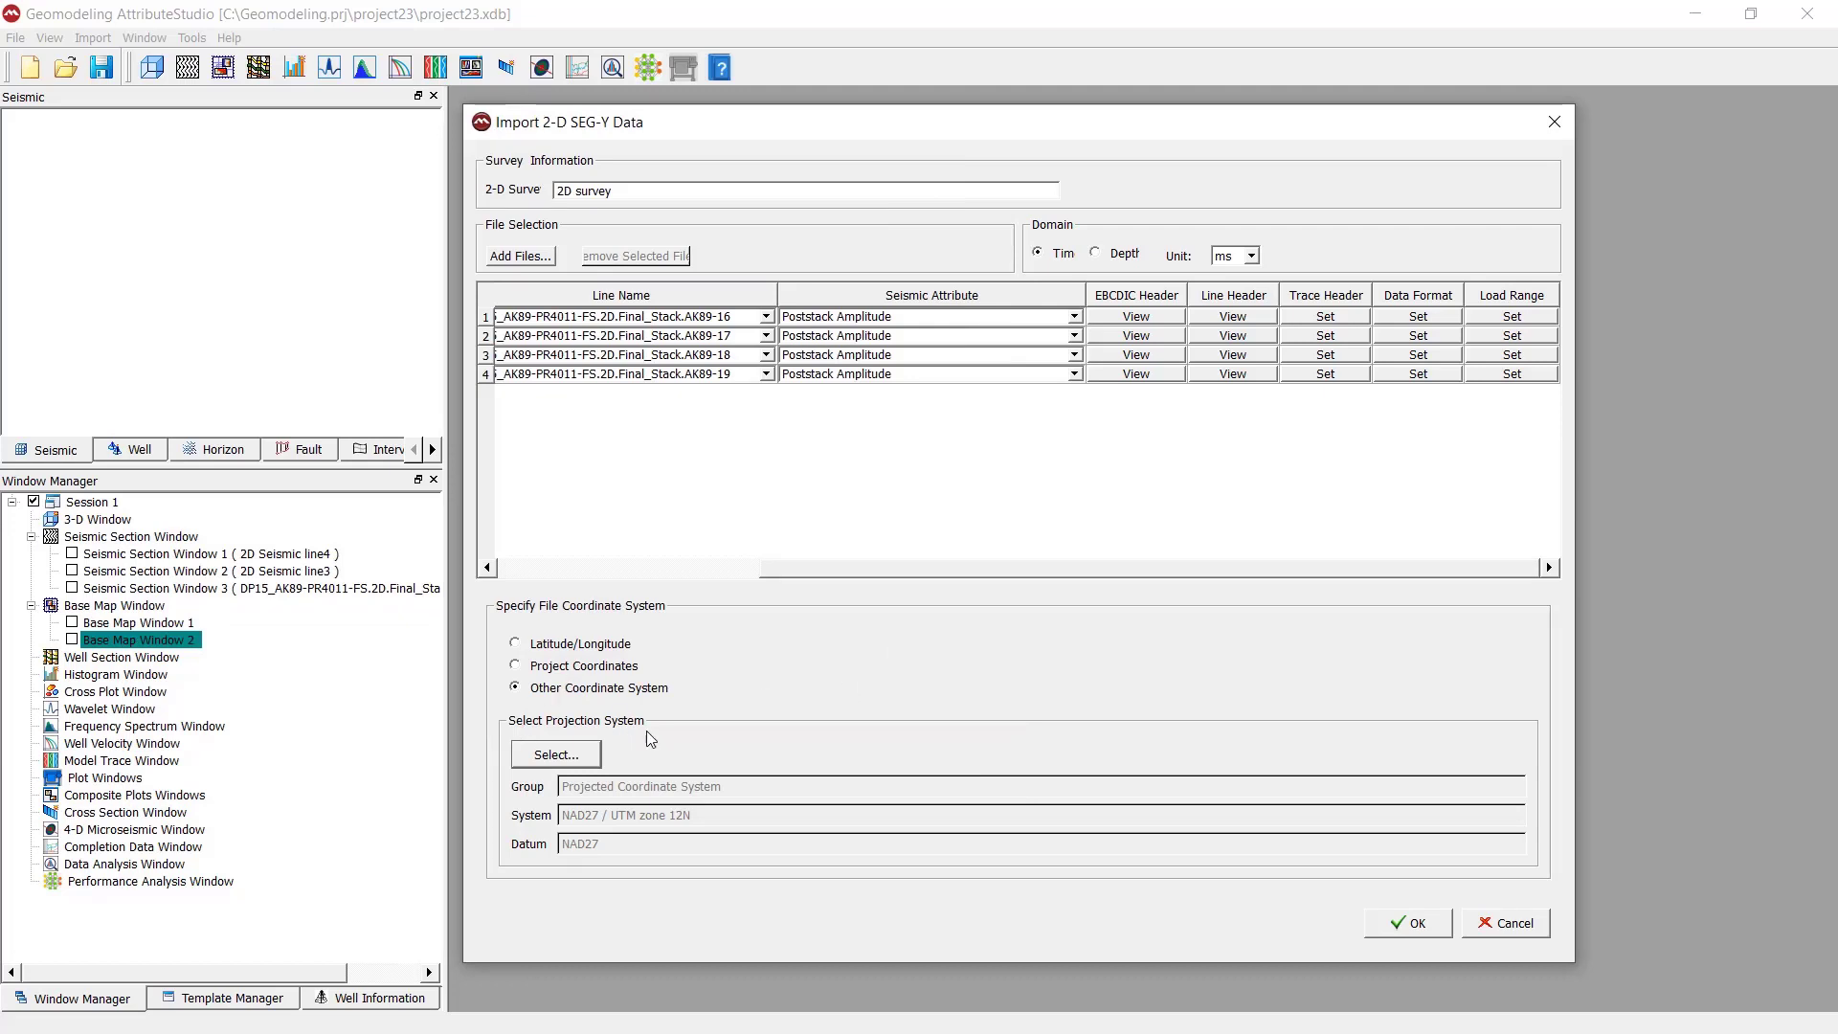
click(592, 619)
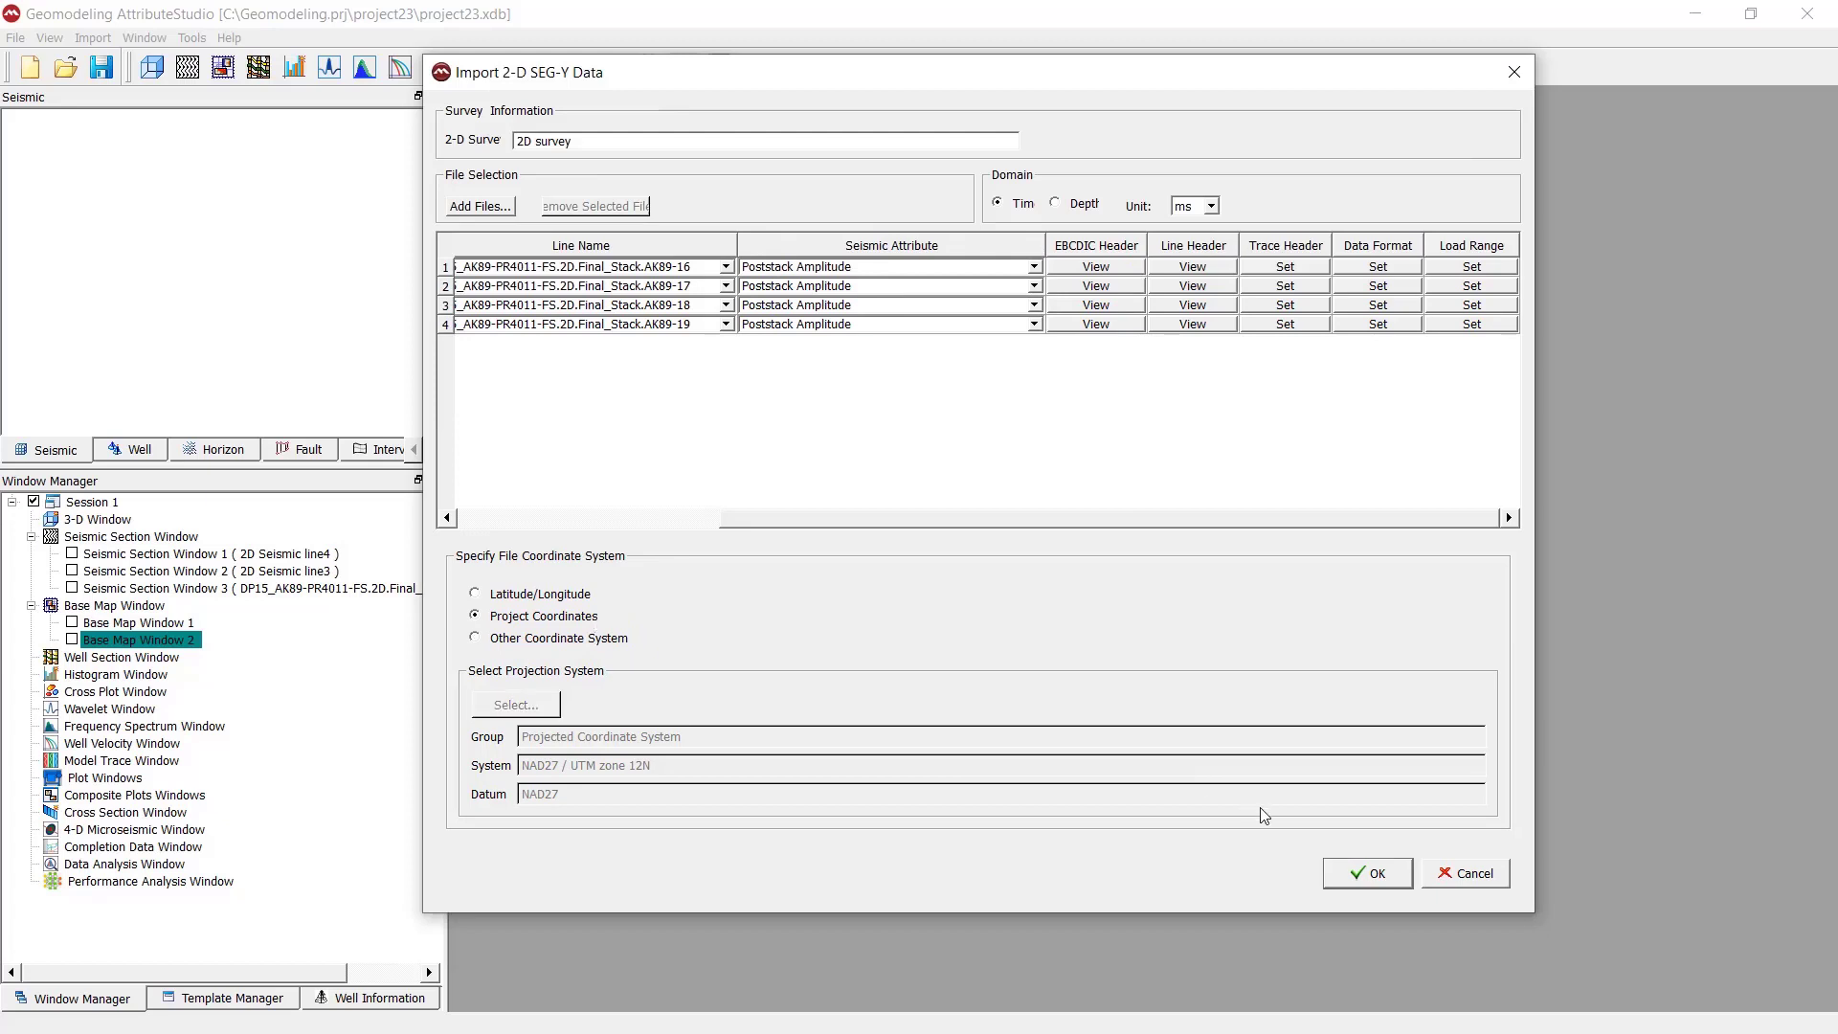
Step: Import the four configured 2-D SEG-Y lines into the project
click(1369, 873)
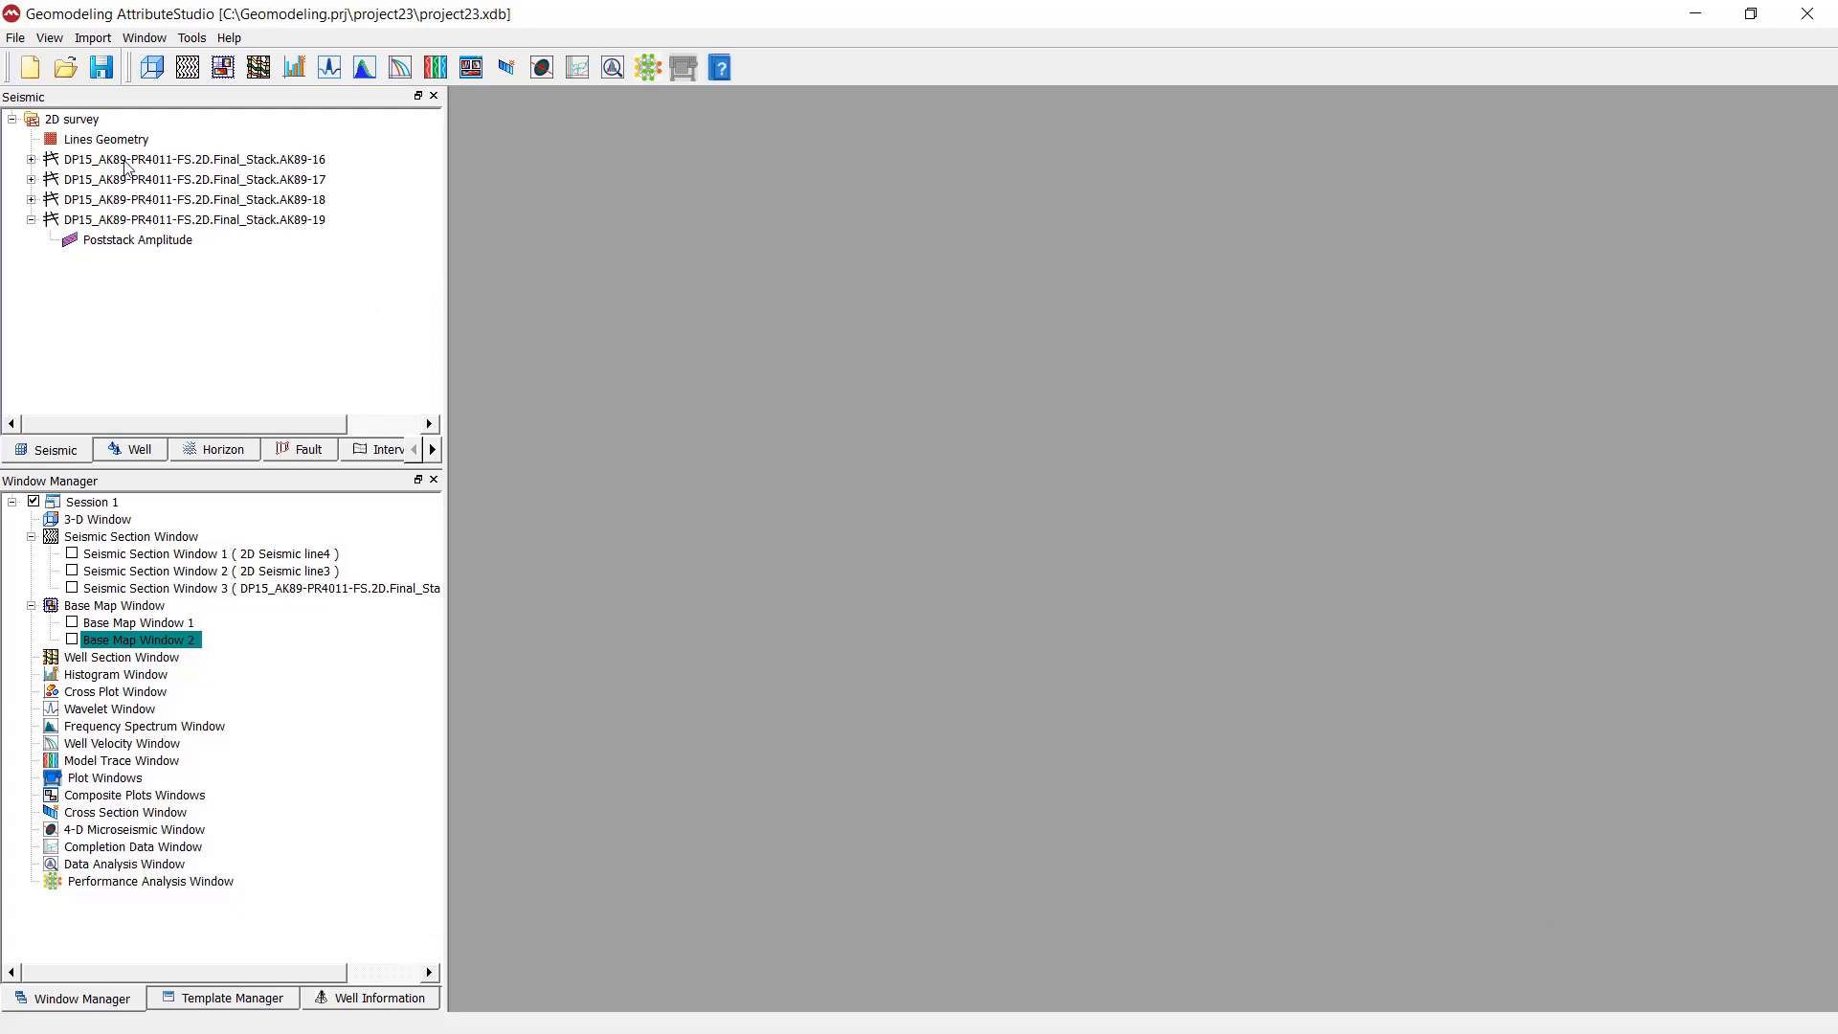
Step: Display the Poststack Amplitude of line AK89-19 in a new maximized seismic section window, and compress the section horizontally
click(189, 69)
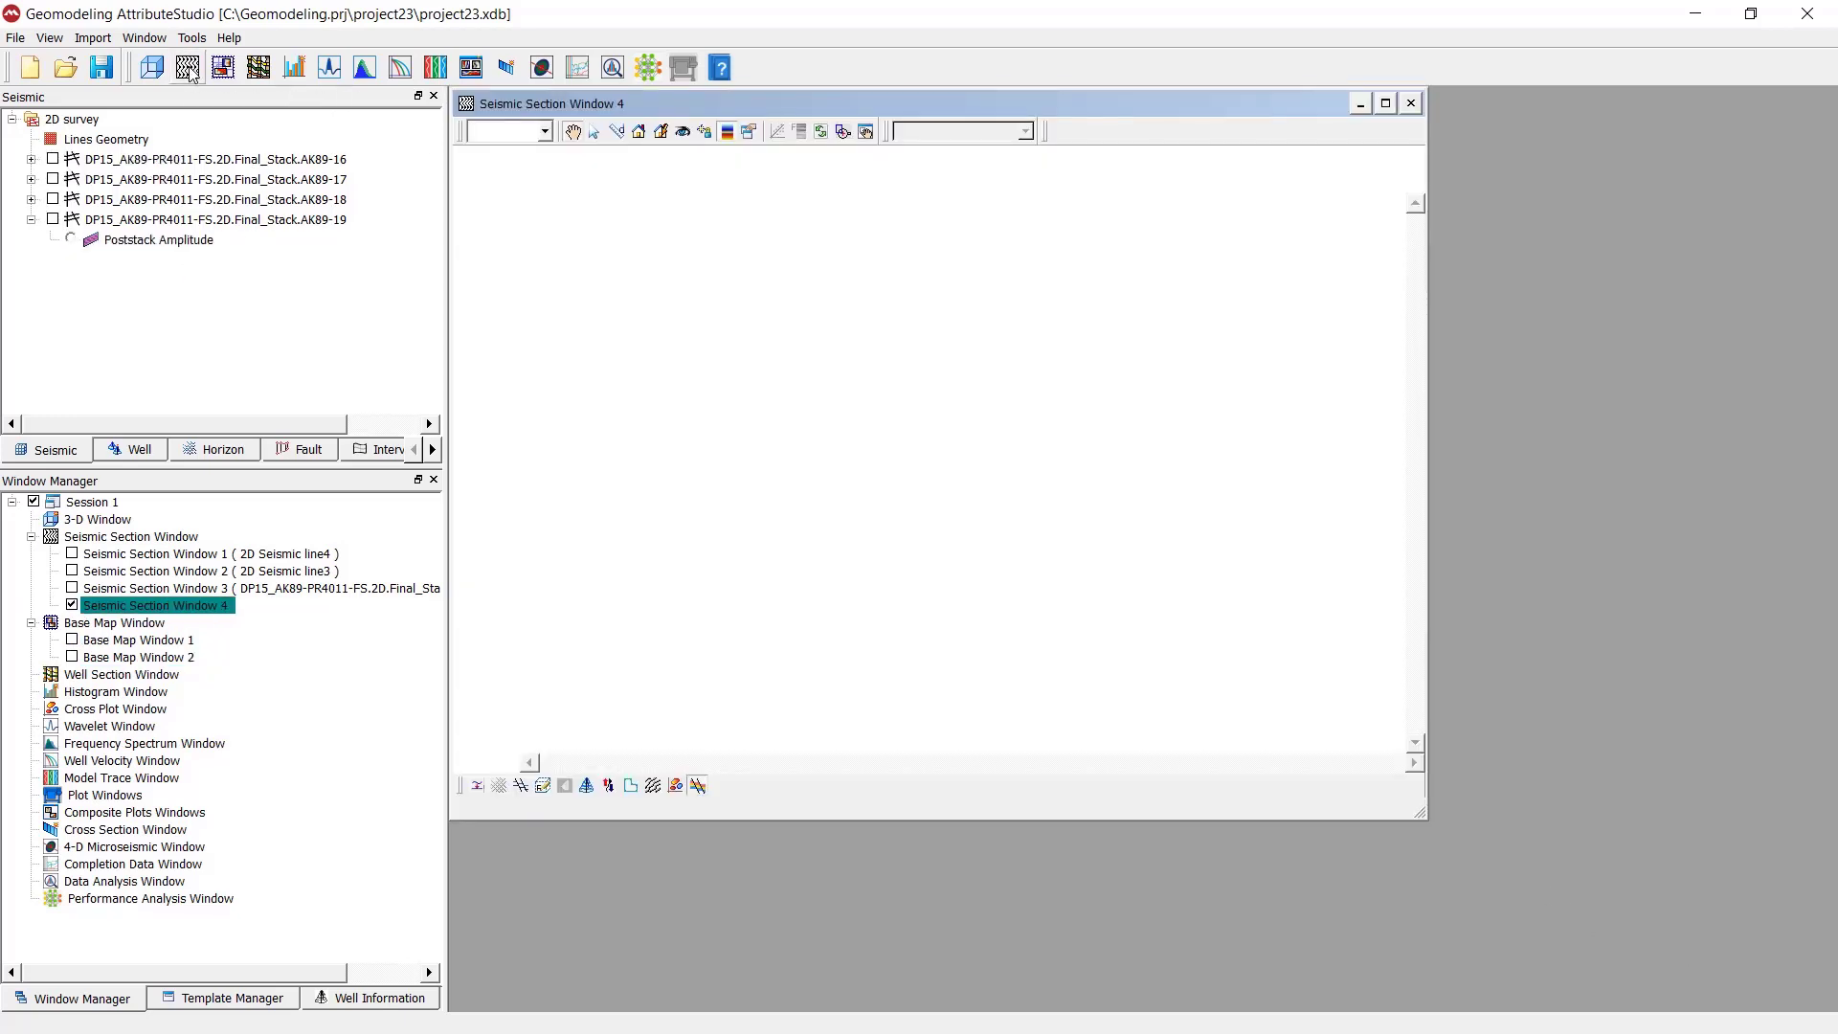
click(72, 240)
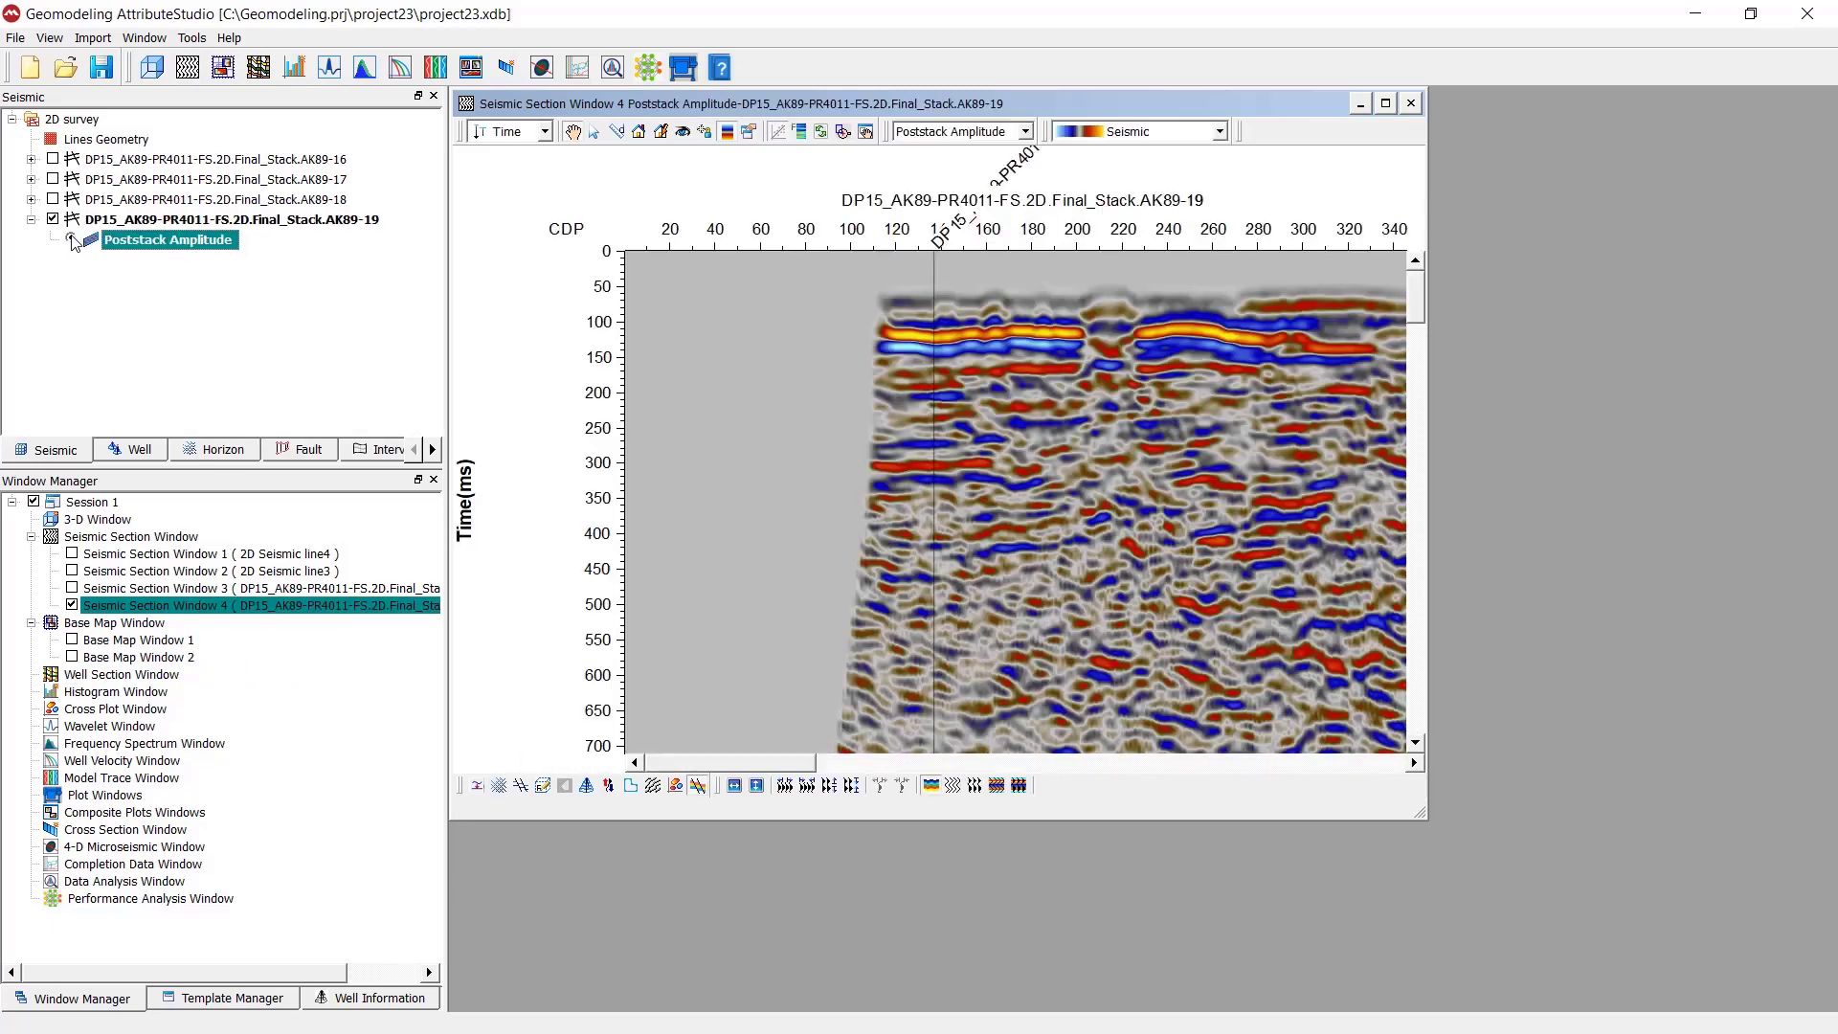
double_click(778, 113)
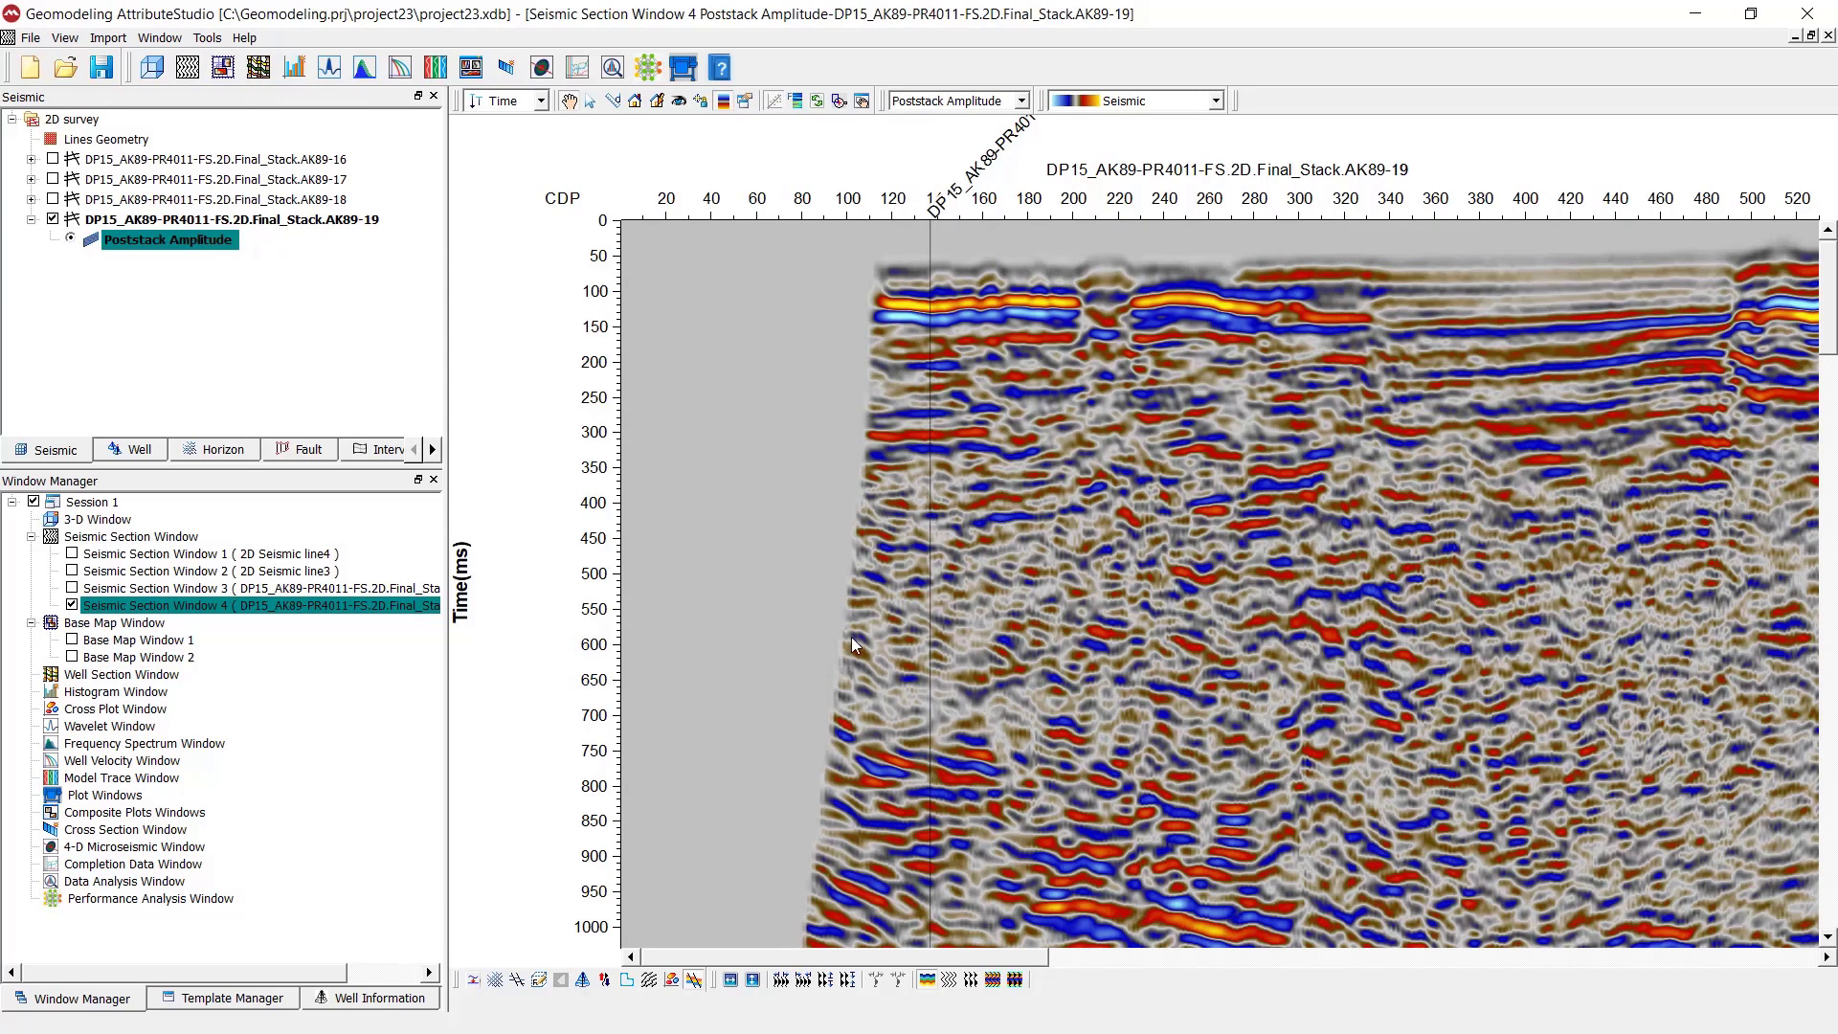
click(730, 979)
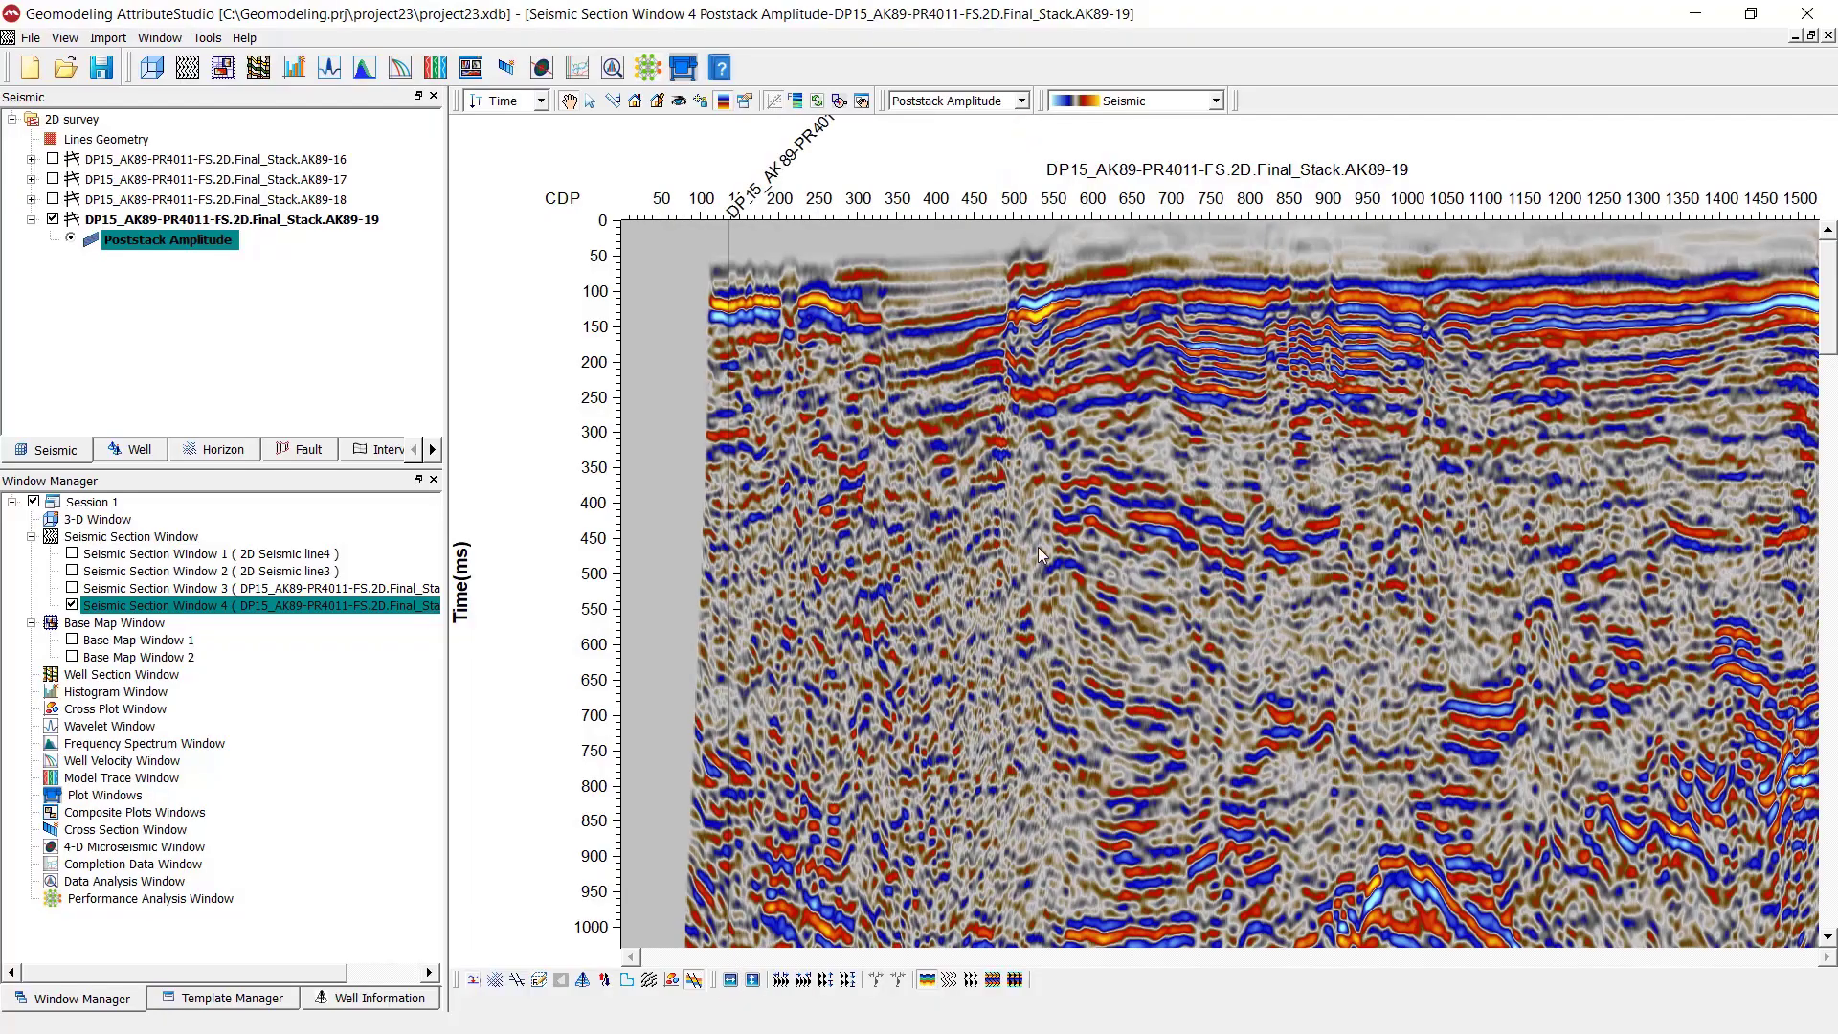
scroll(1834, 340, down, 15)
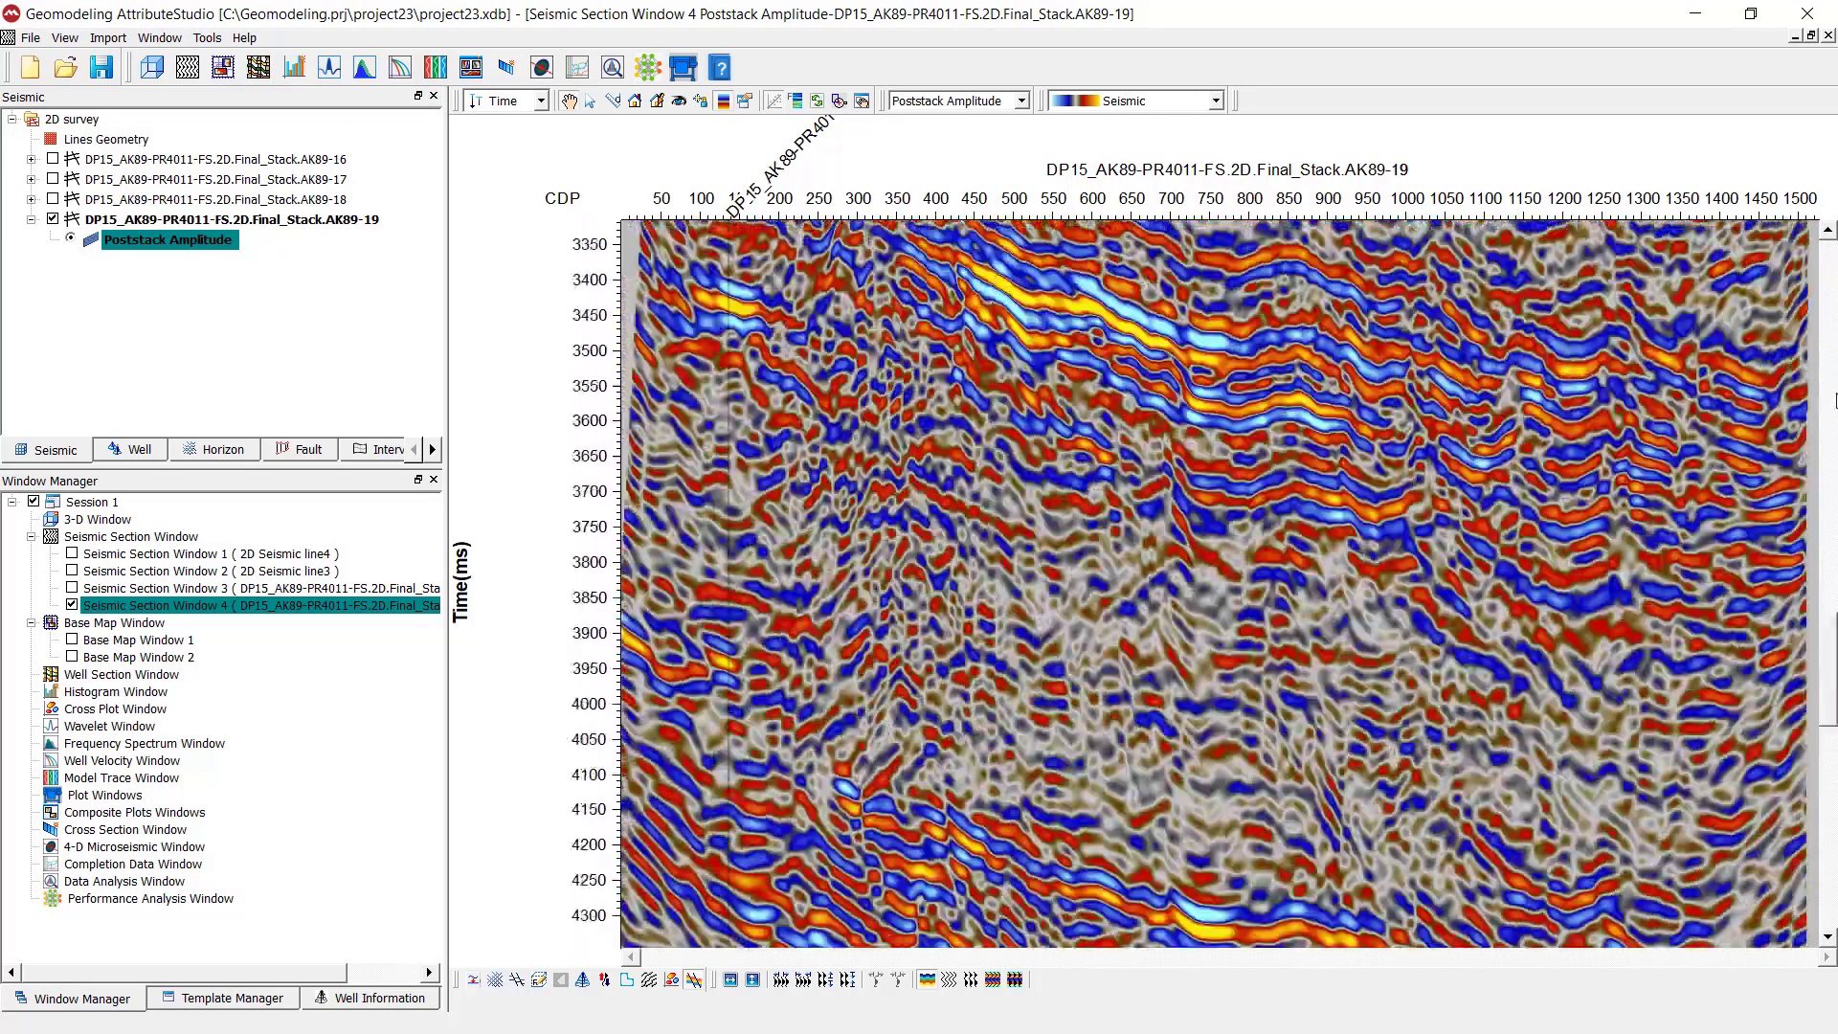
drag(1836, 400, 1836, 320)
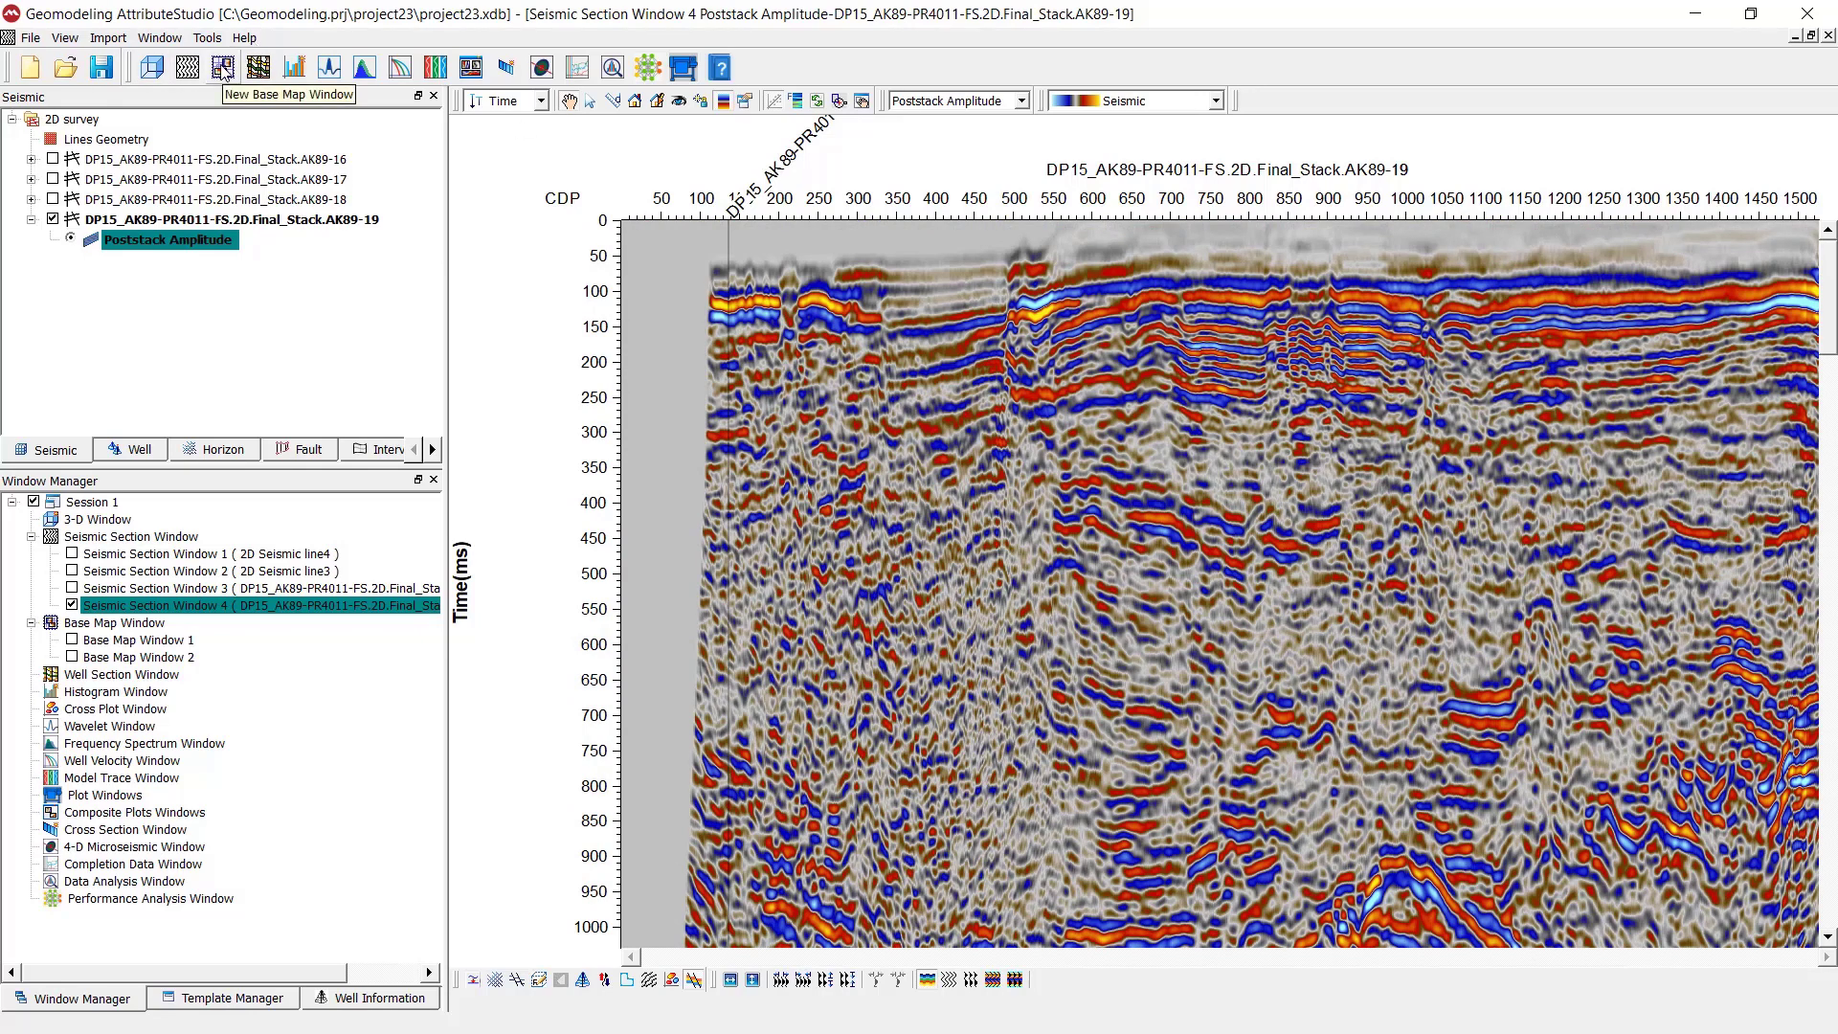
Step: Show all lines of the 2D survey in a new base map window and inspect their layout
click(223, 69)
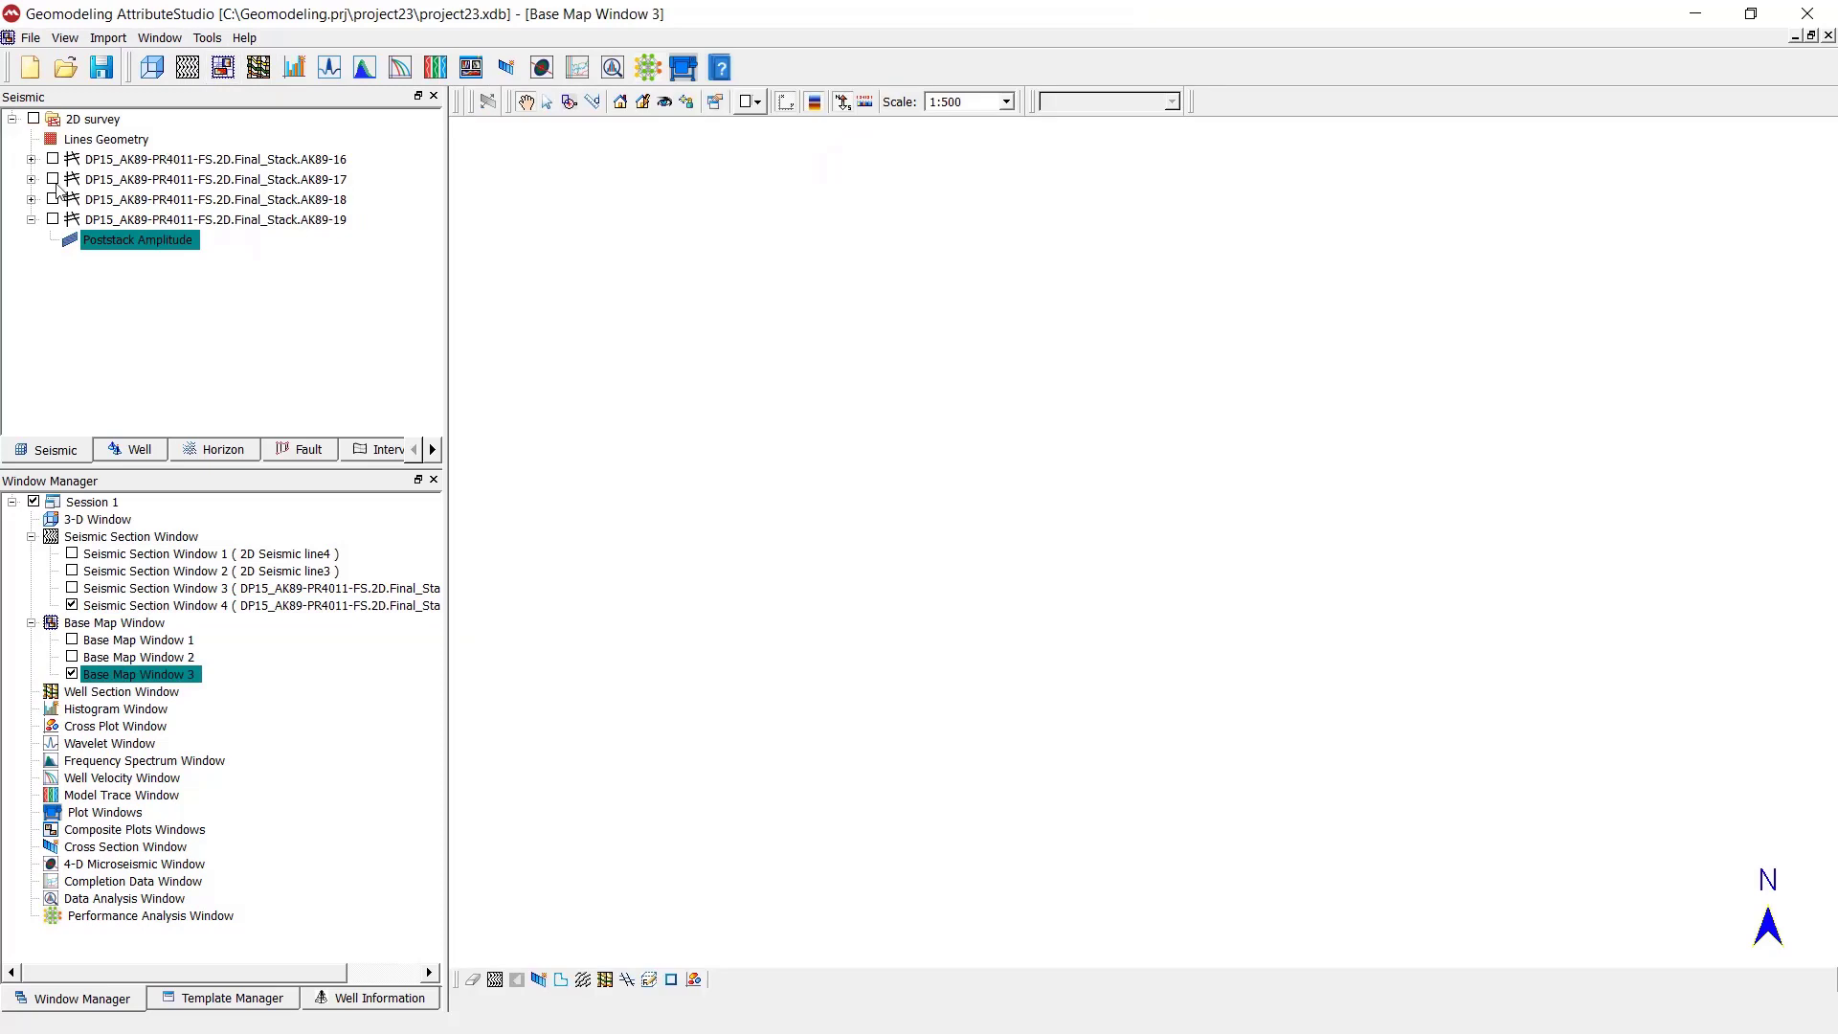
click(34, 119)
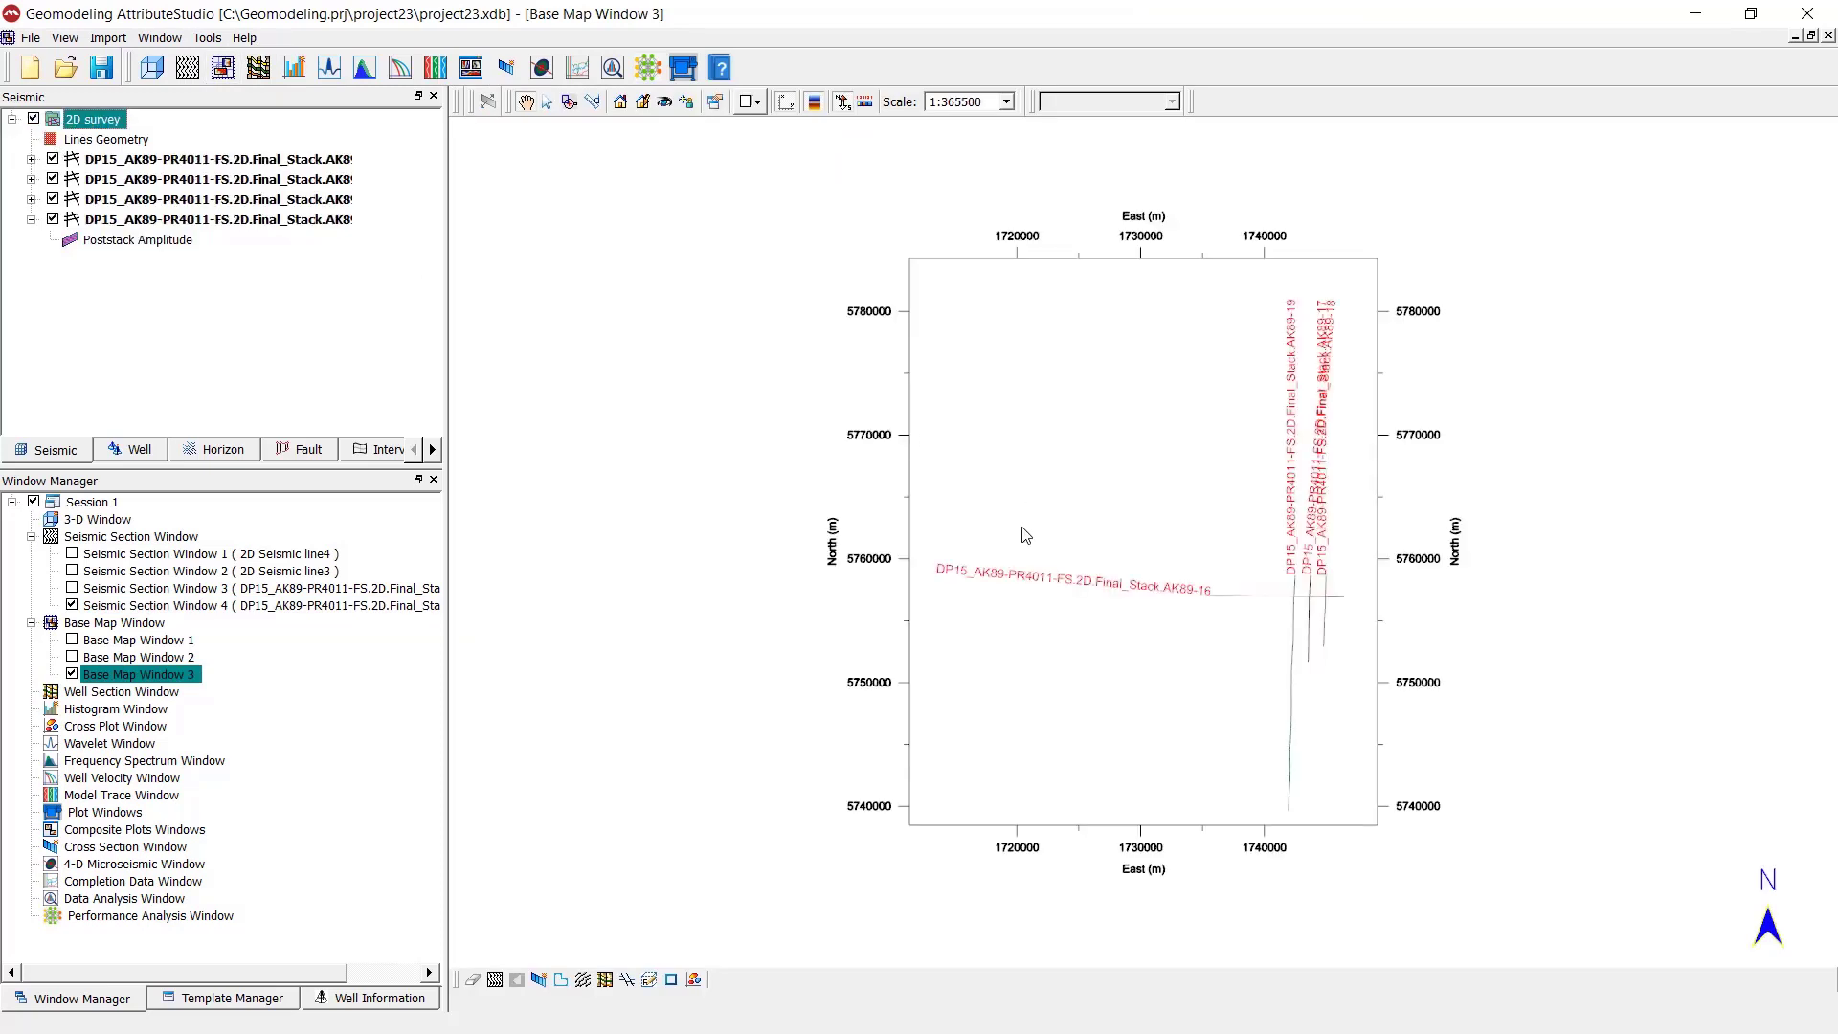
scroll(1488, 775, up, 3)
scroll(1491, 793, down, 2)
scroll(1465, 759, up, 3)
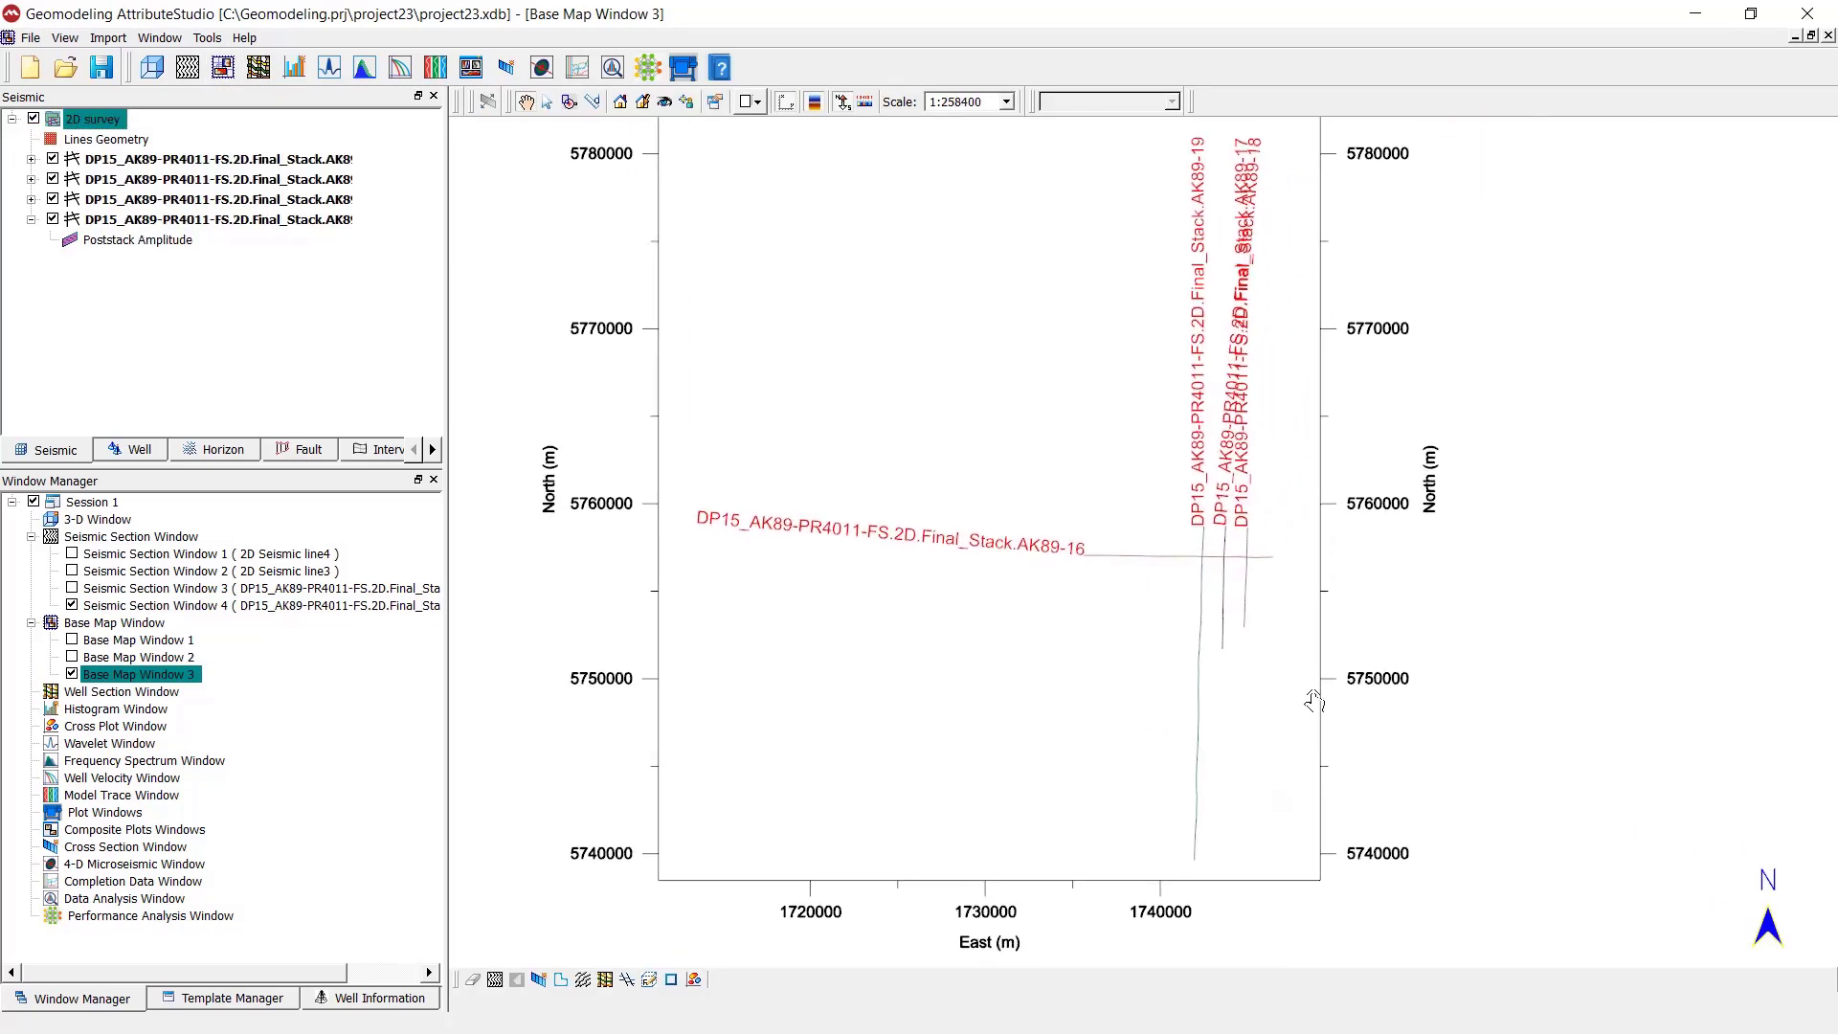
scroll(1335, 755, down, 1)
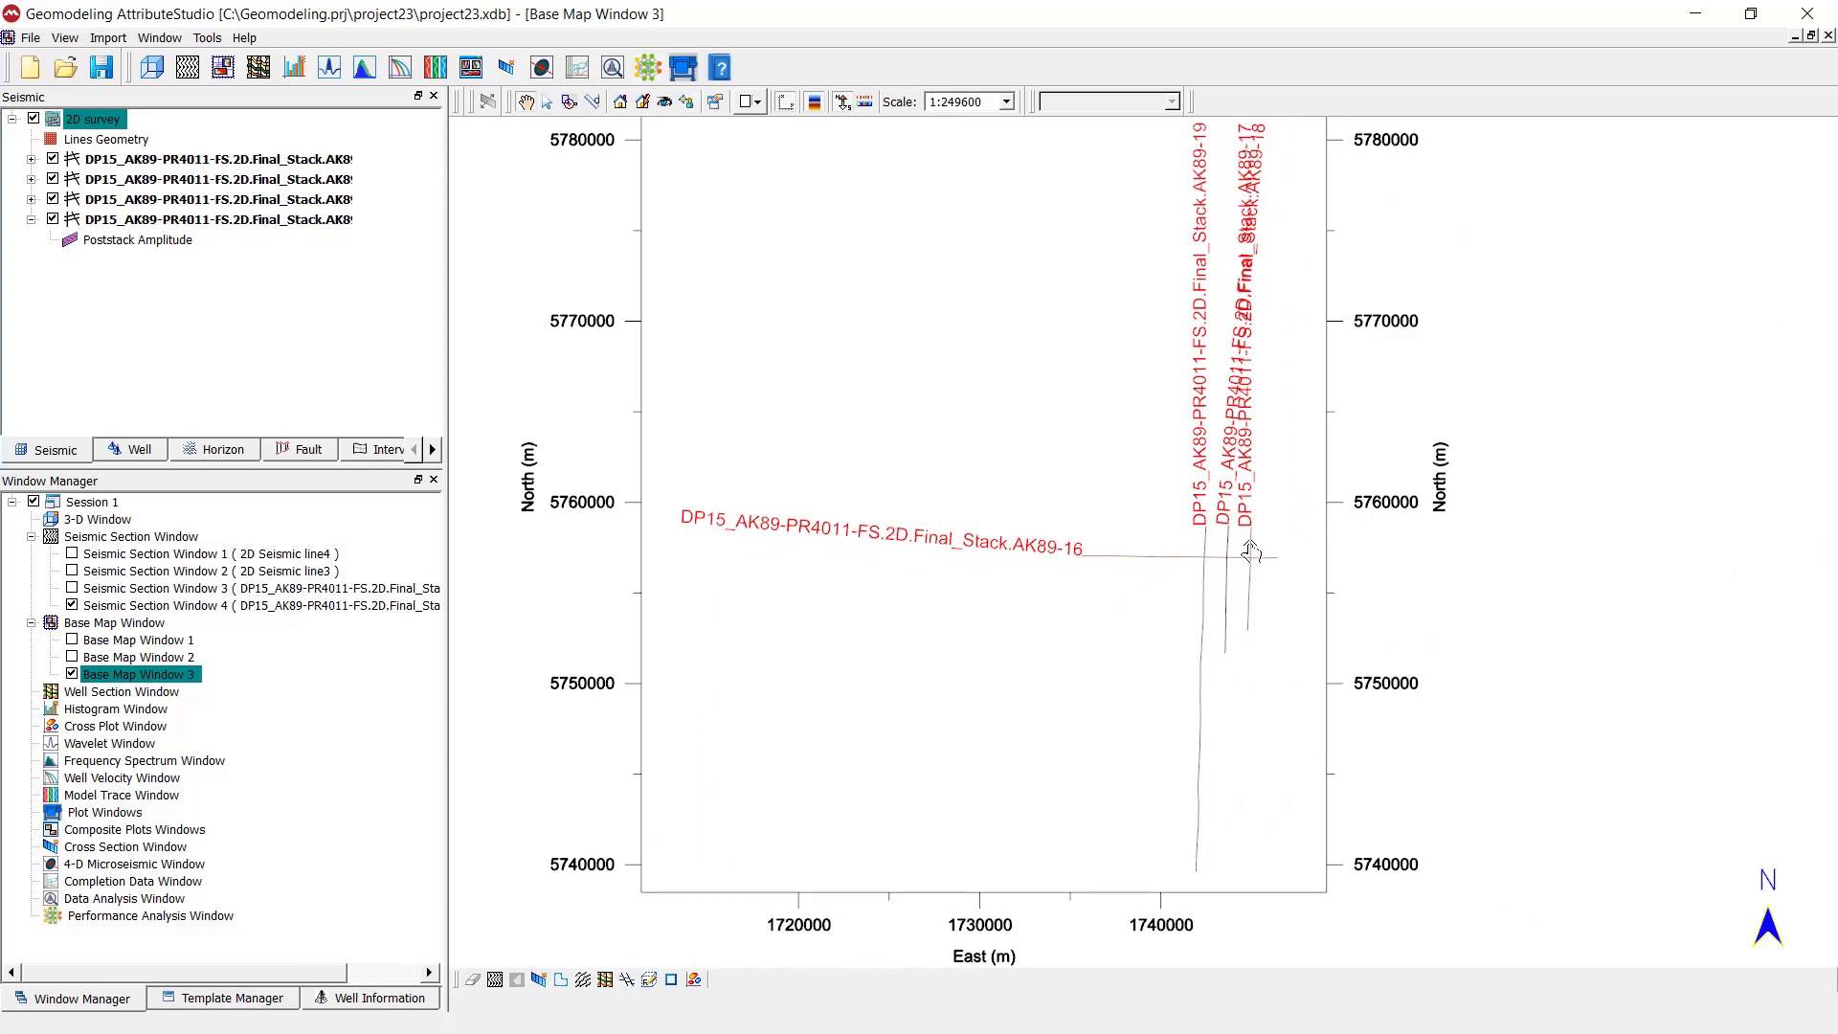
Step: Show all lines of the 2D survey in a new 3-D window and inspect the intersecting sections
click(151, 71)
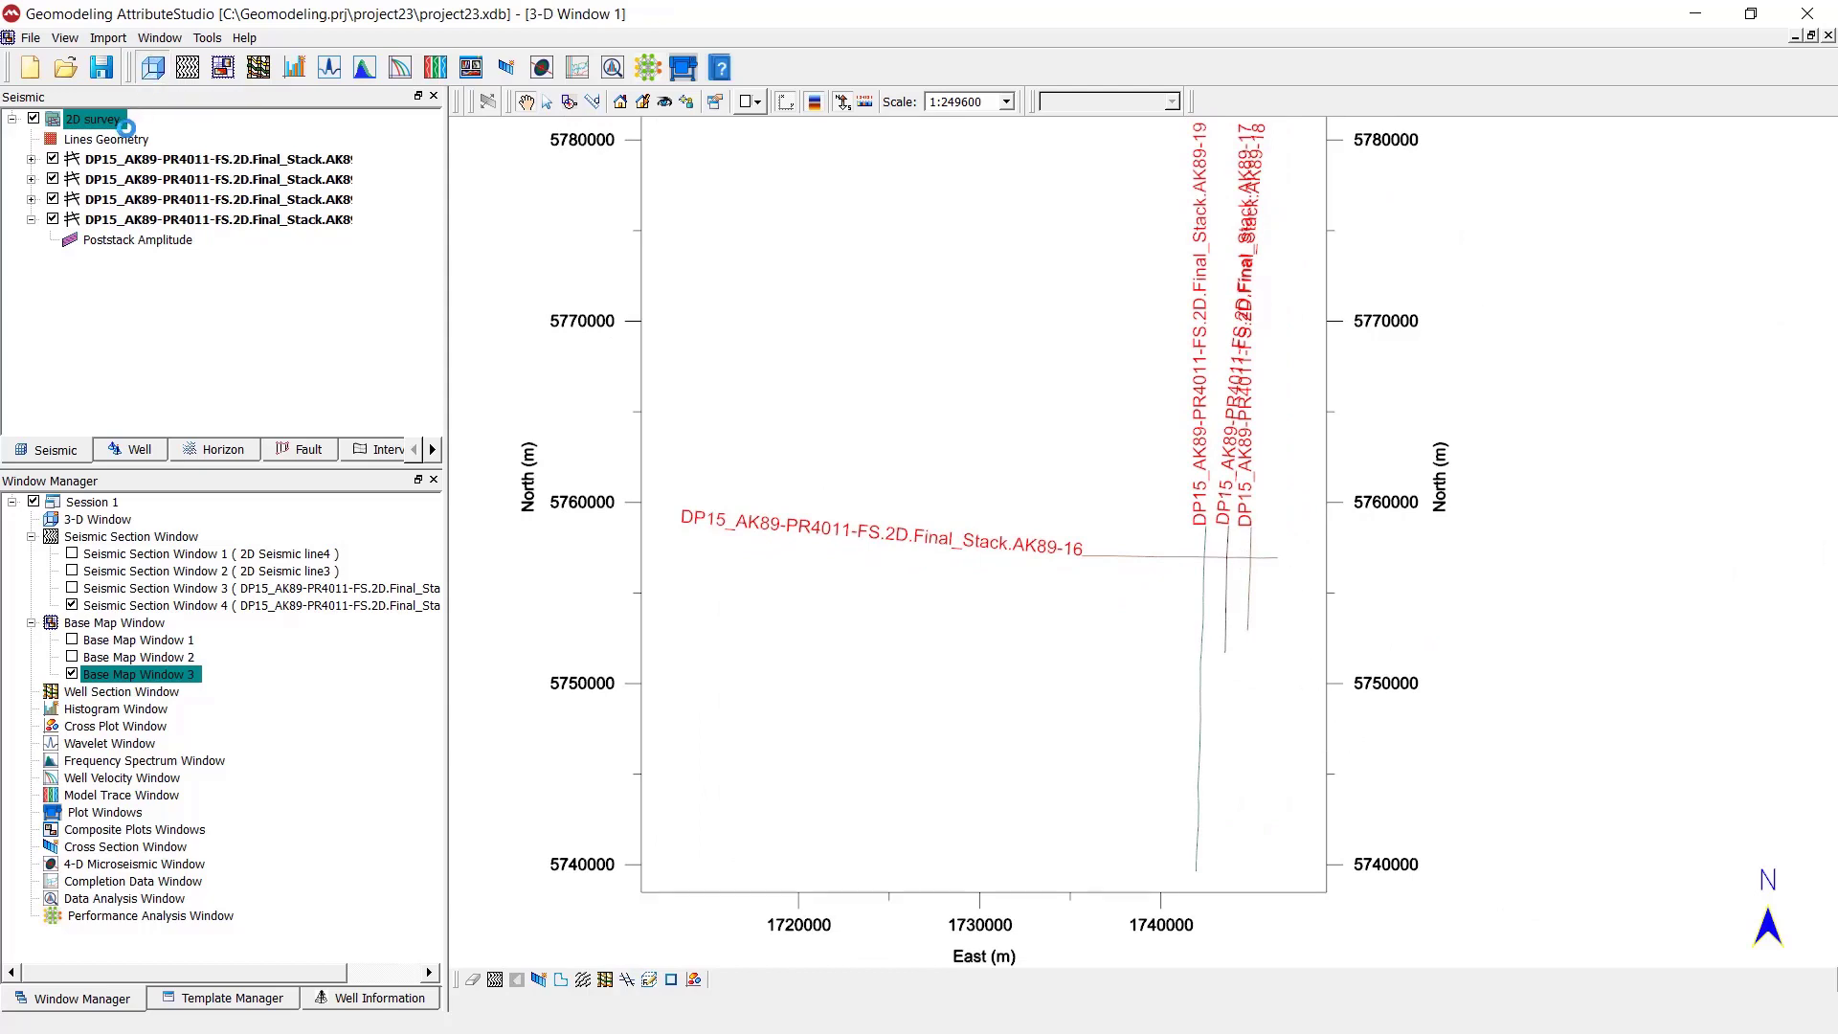
click(32, 122)
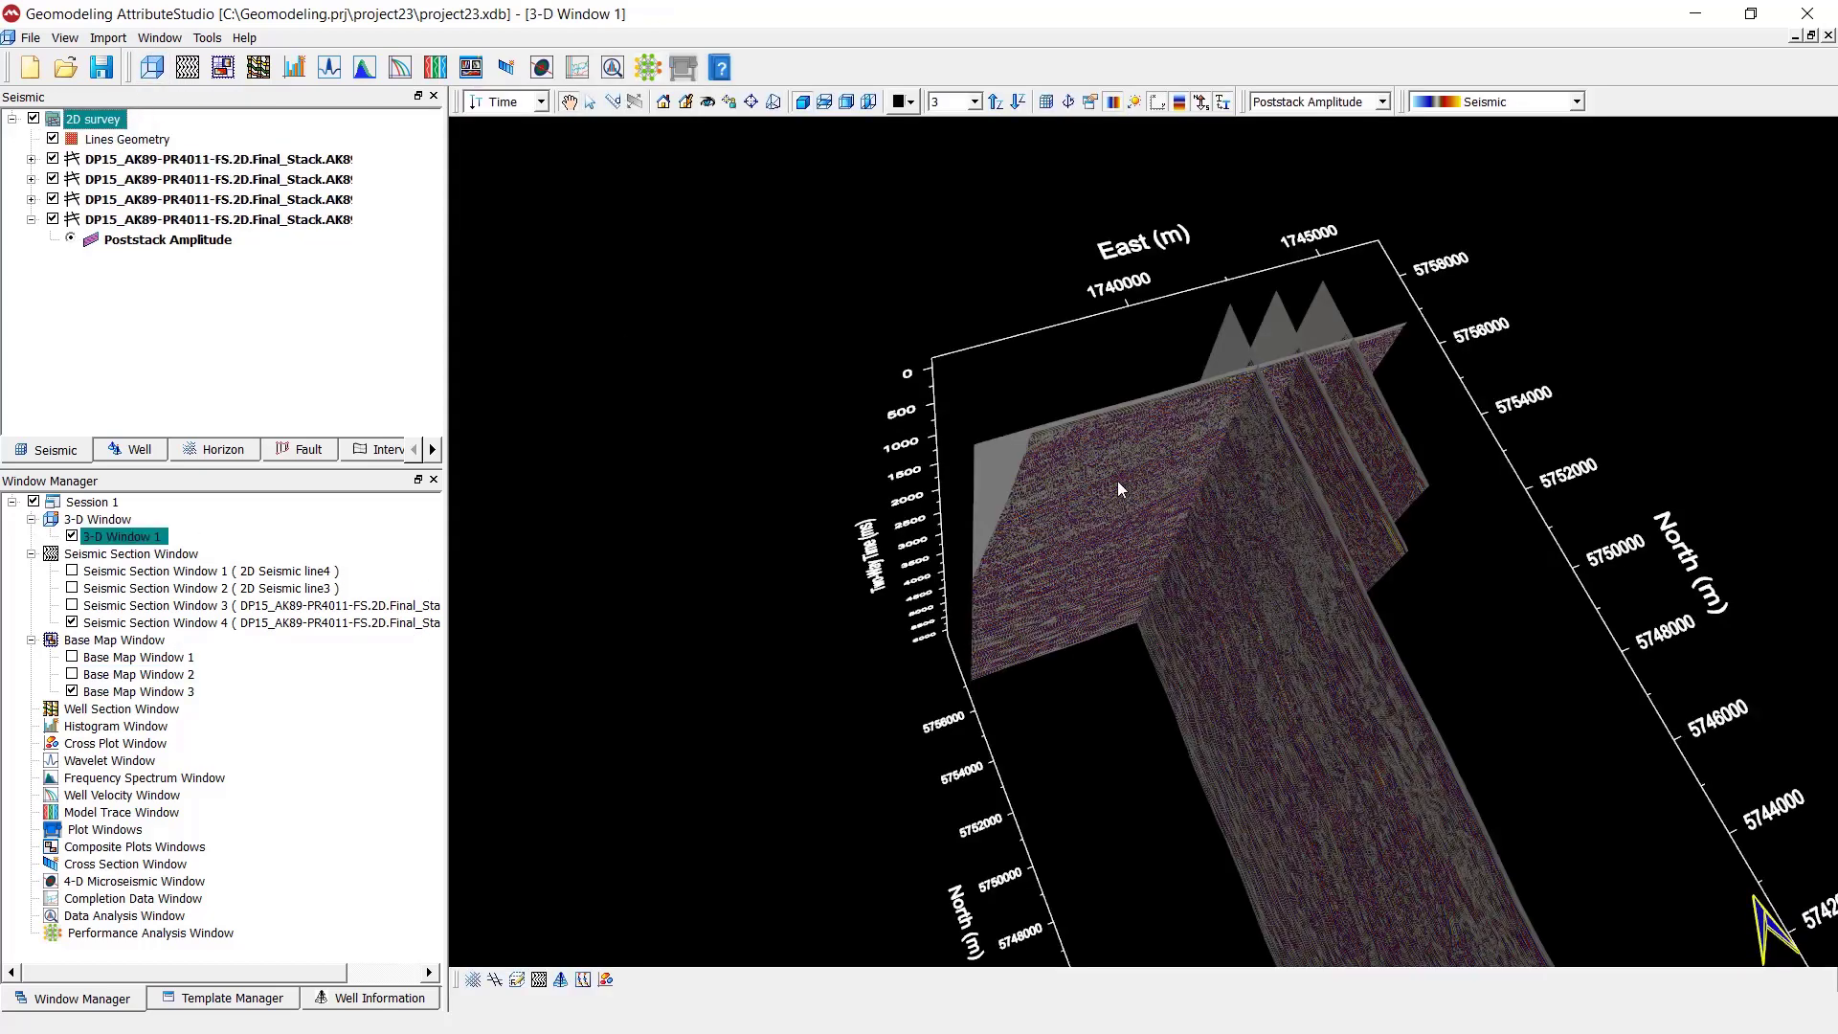
drag(1058, 521, 1413, 775)
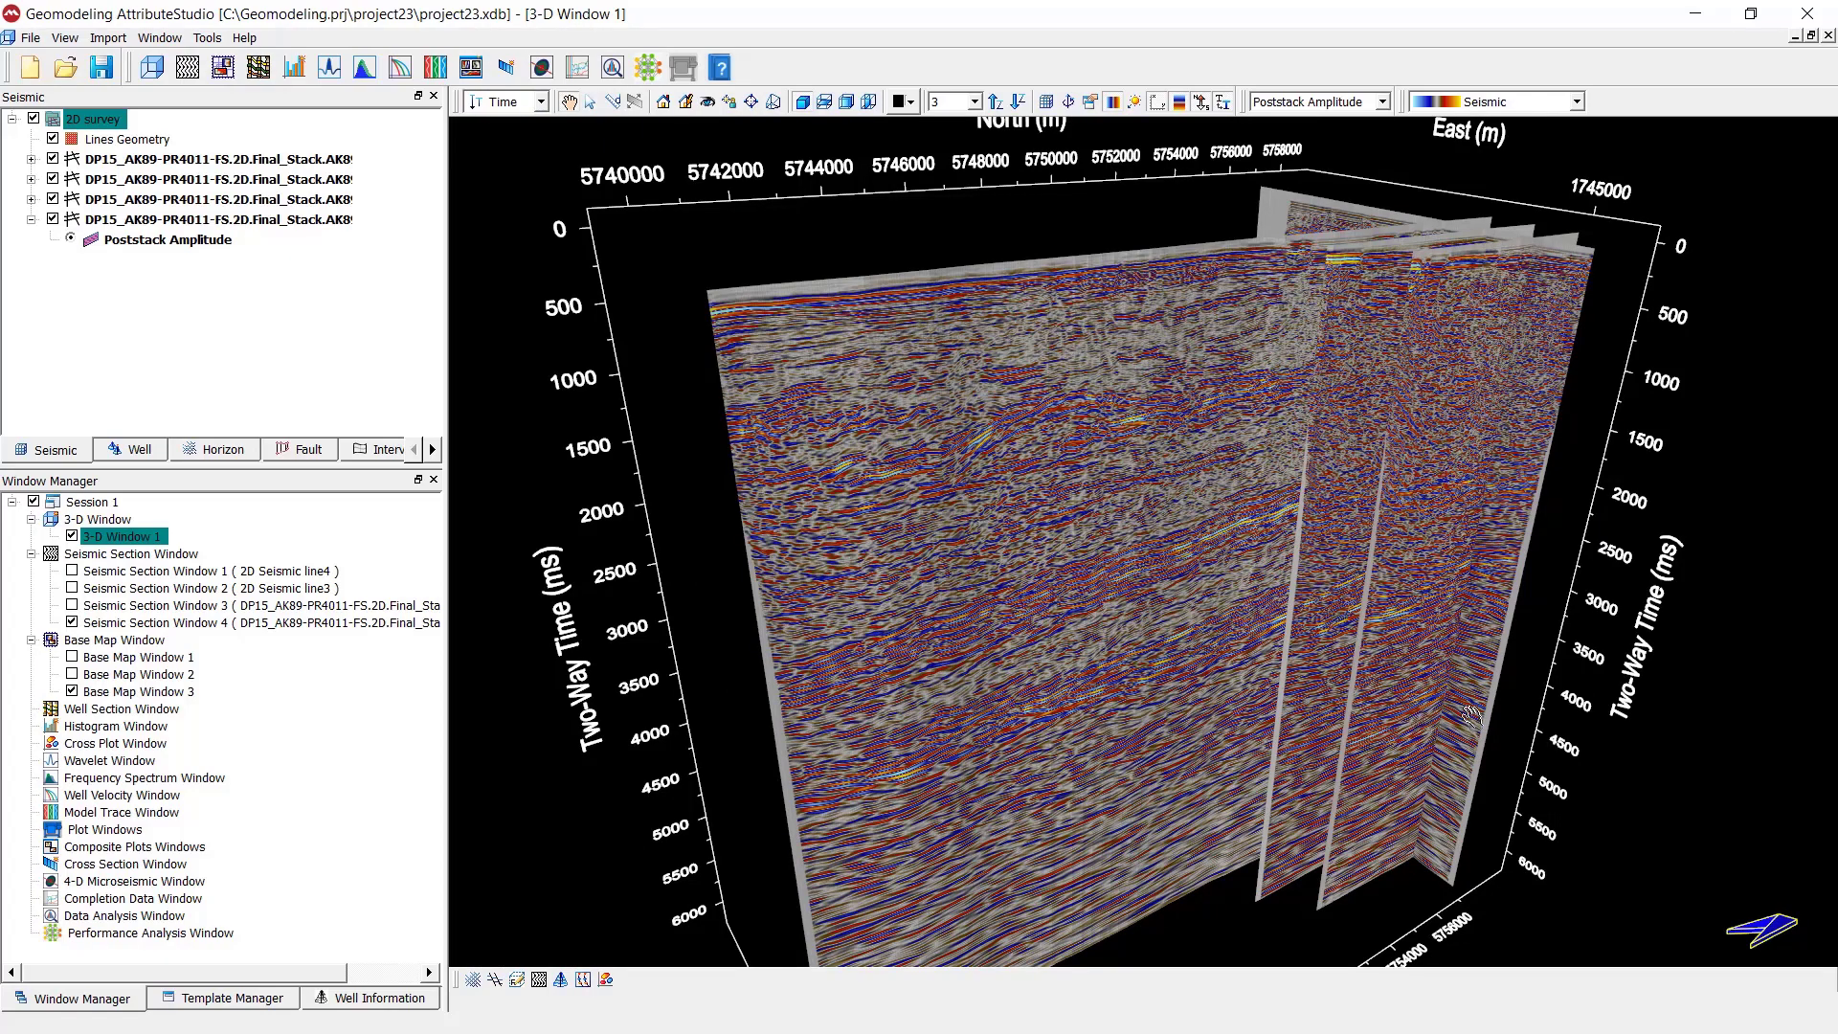
drag(1304, 618, 1245, 613)
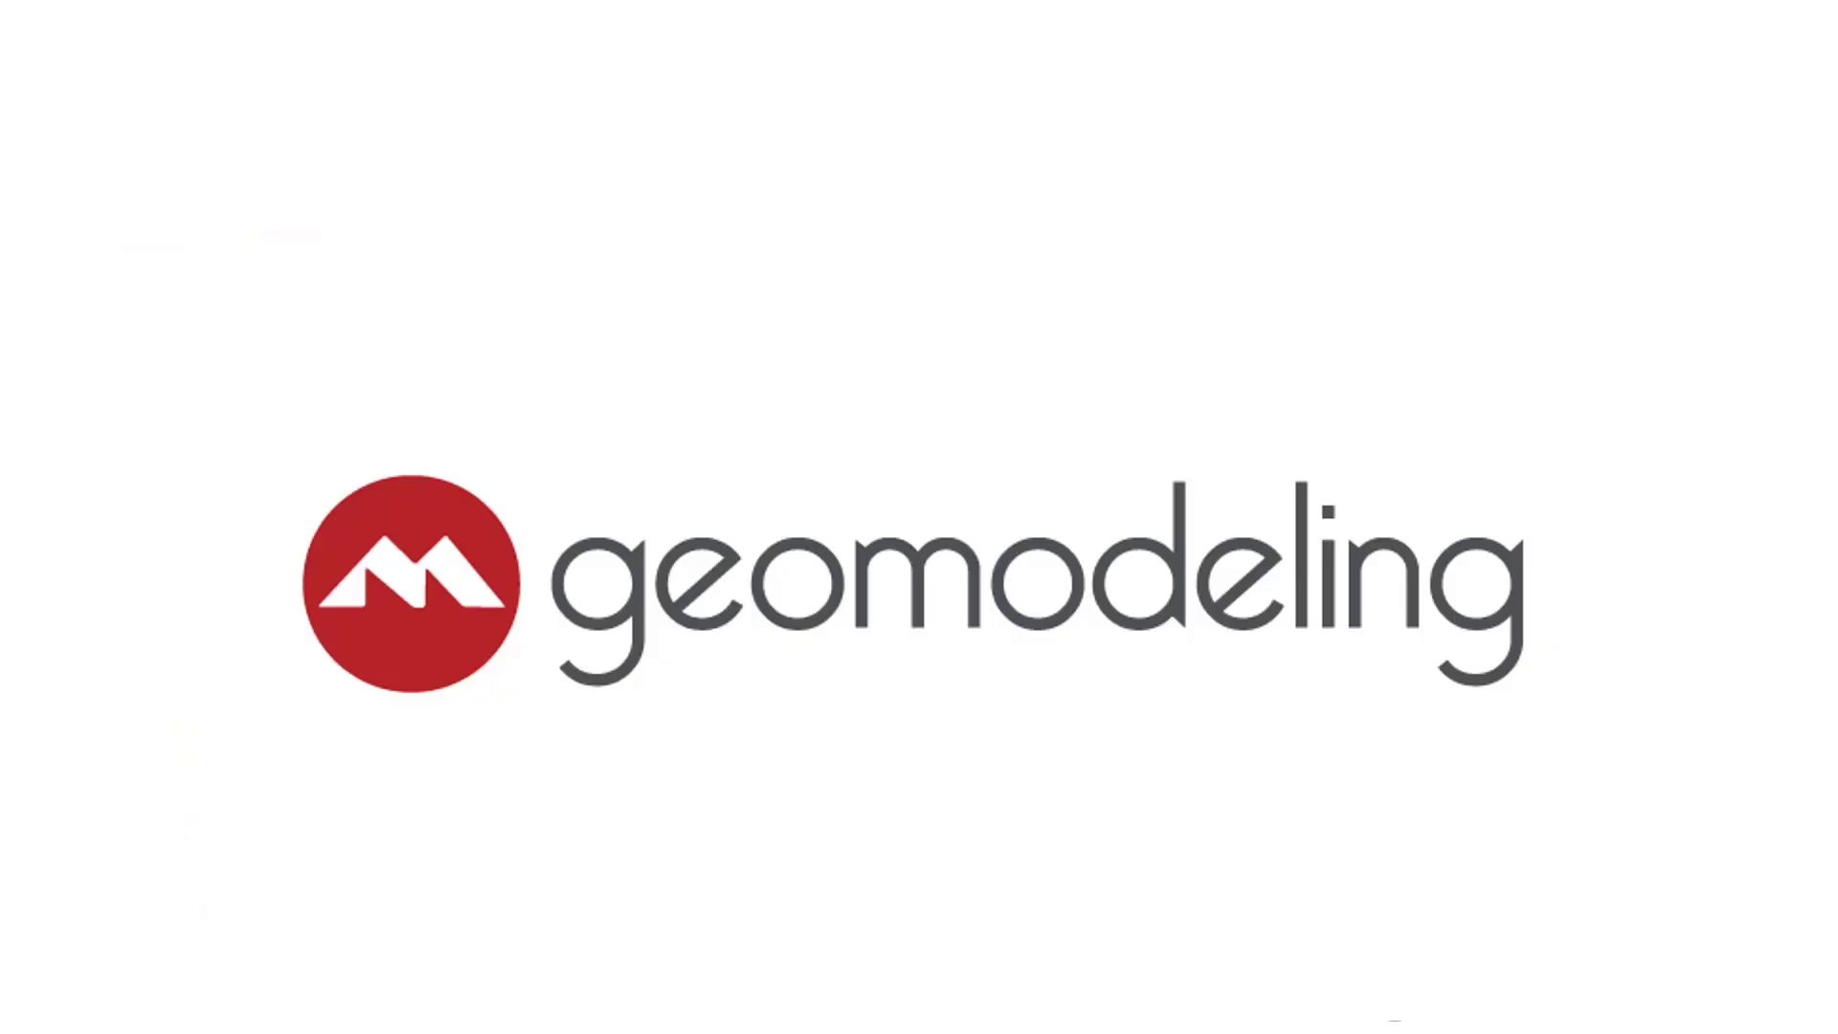